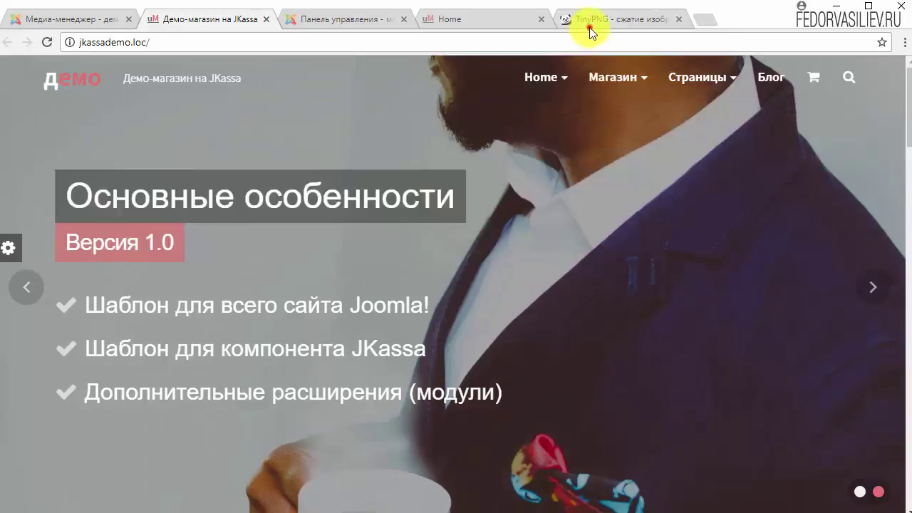
View the TinyPNG image compression page, and return to the demo store to browse its home page slider.
left_click(590, 27)
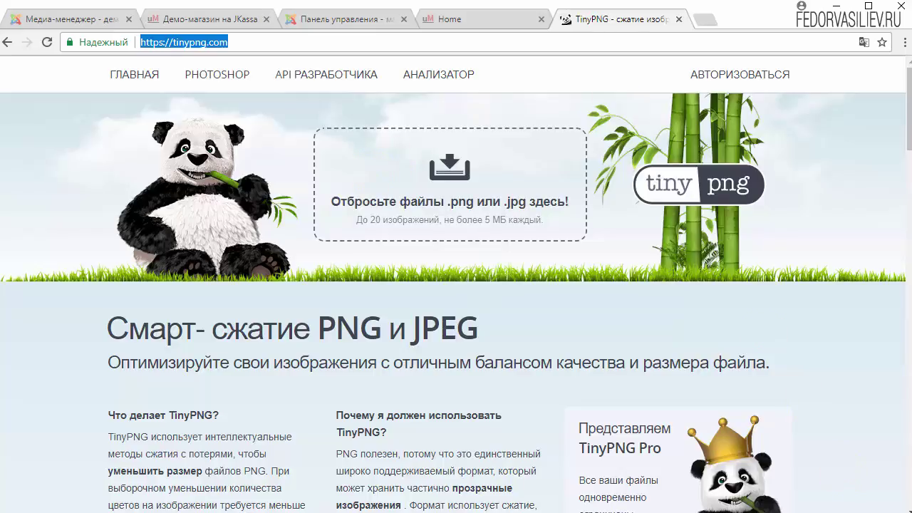
left_click(797, 437)
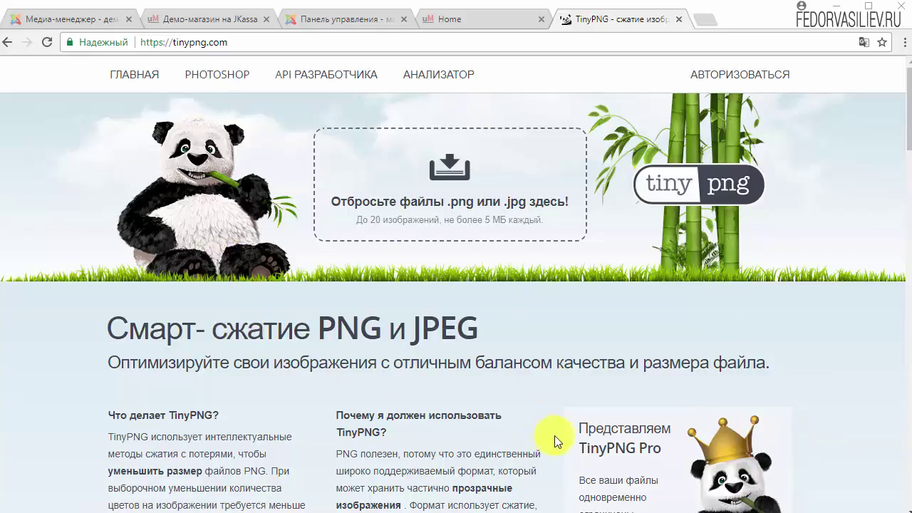
key("ctrl+2")
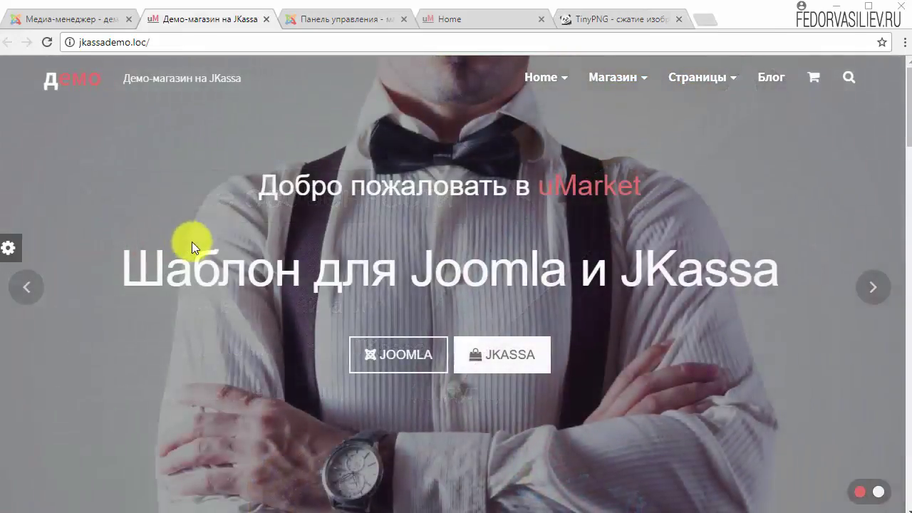
left_click_drag(281, 185, 187, 204)
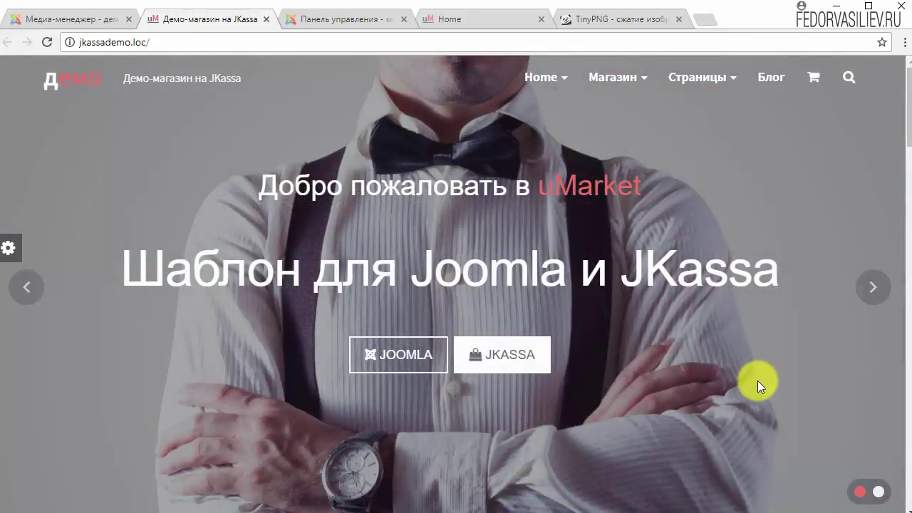
left_click(870, 293)
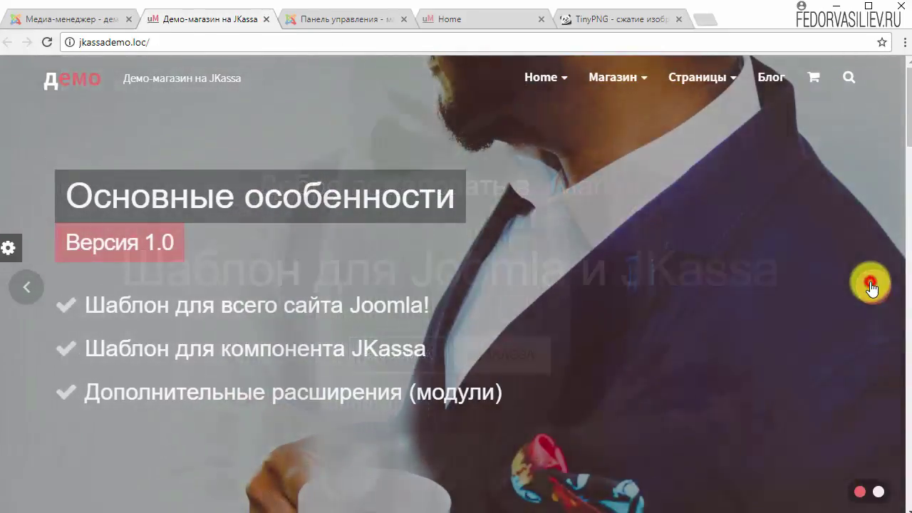
left_click(869, 287)
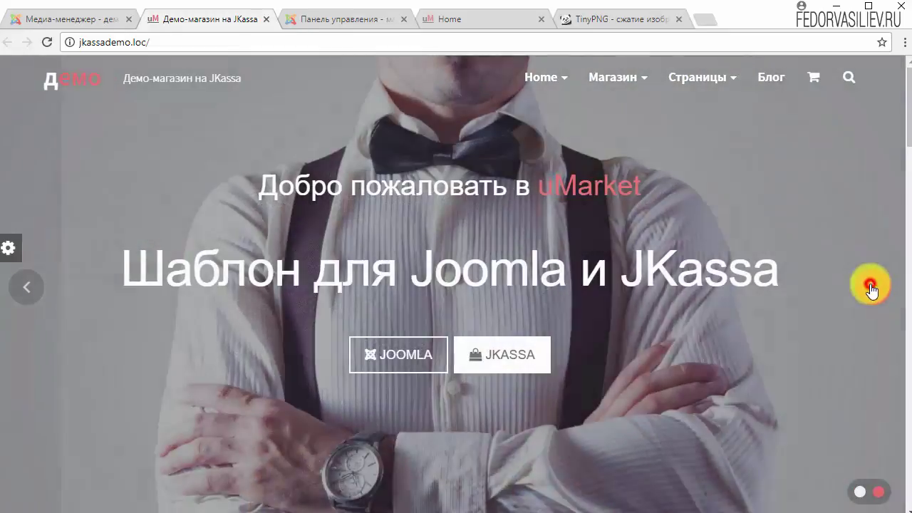
left_click(869, 287)
left_click(871, 283)
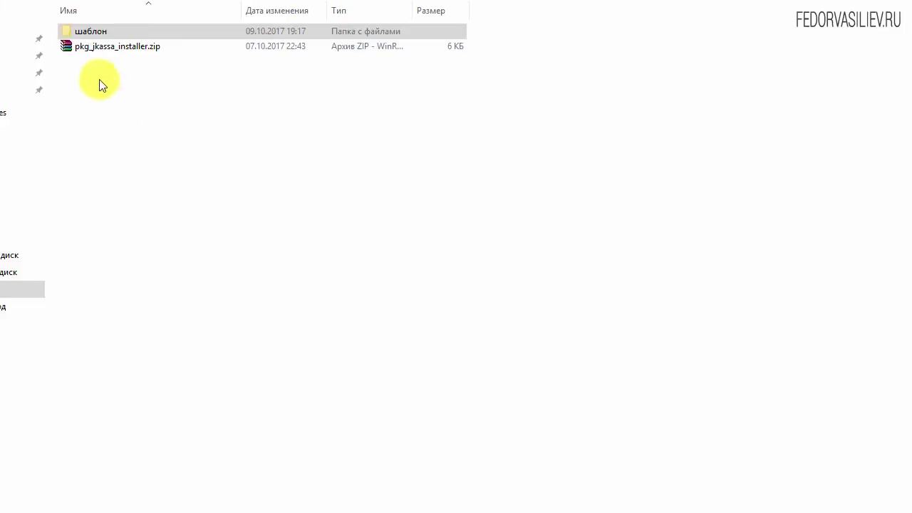
Open the шаблон folder and select the mod_umarket_carousel_1.0.zip archive among the template packages.
double_click(88, 31)
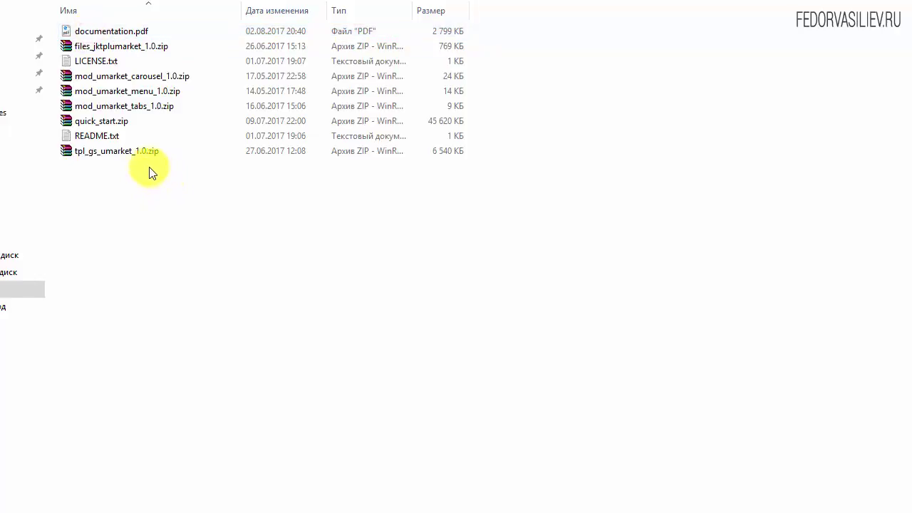
left_click(86, 48)
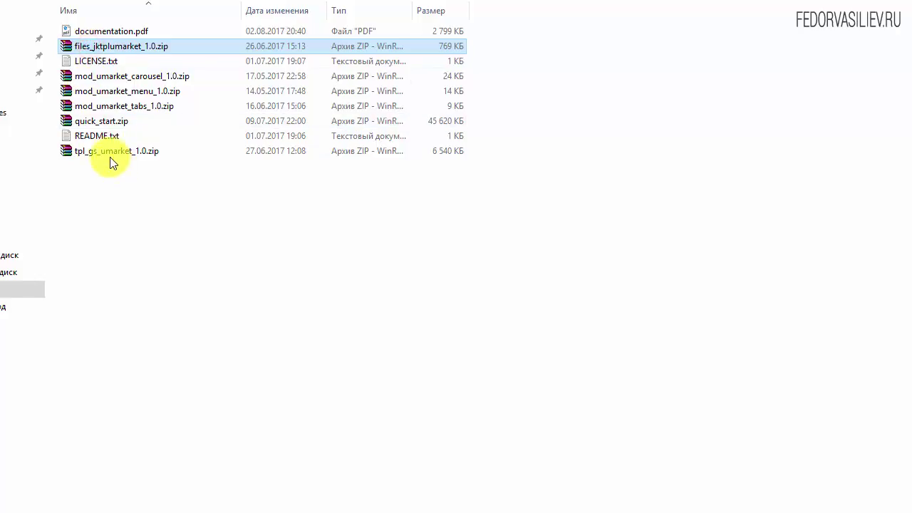
left_click(105, 151)
left_click(71, 122)
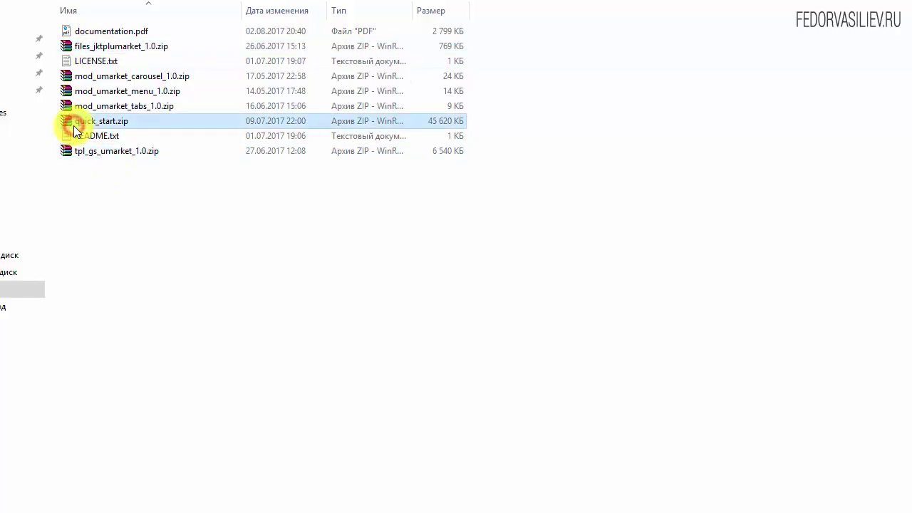
left_click(112, 106)
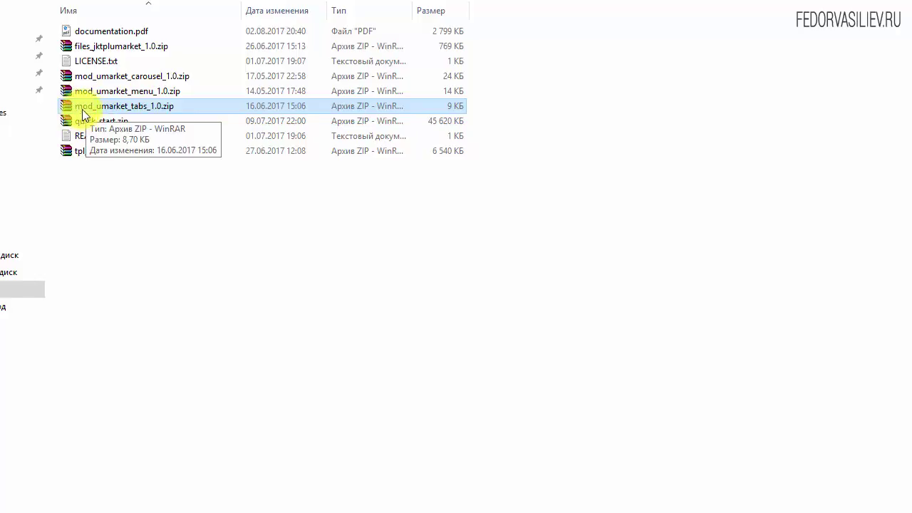
left_click(118, 91)
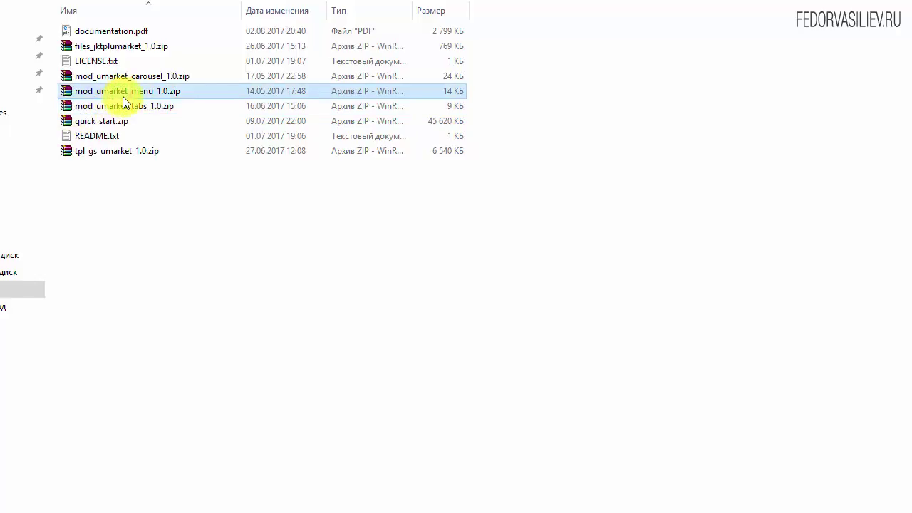
left_click(122, 106)
left_click(118, 90)
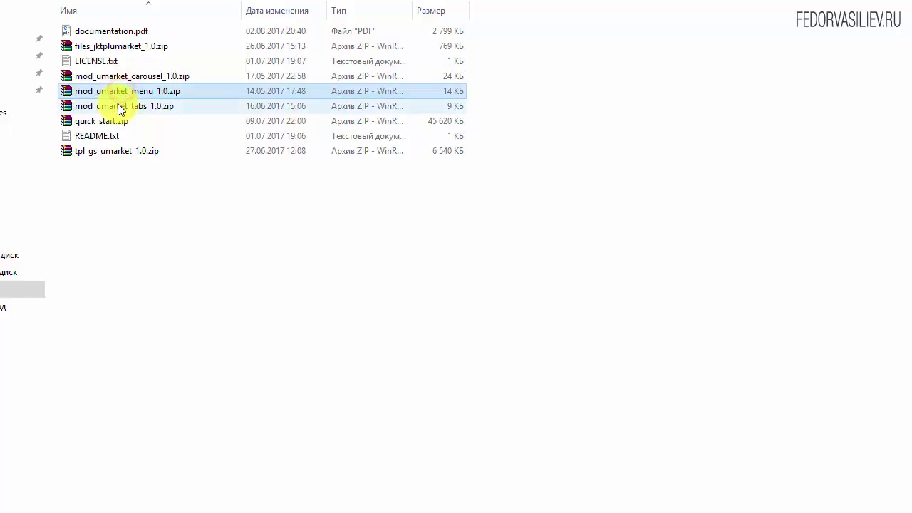
left_click(95, 77)
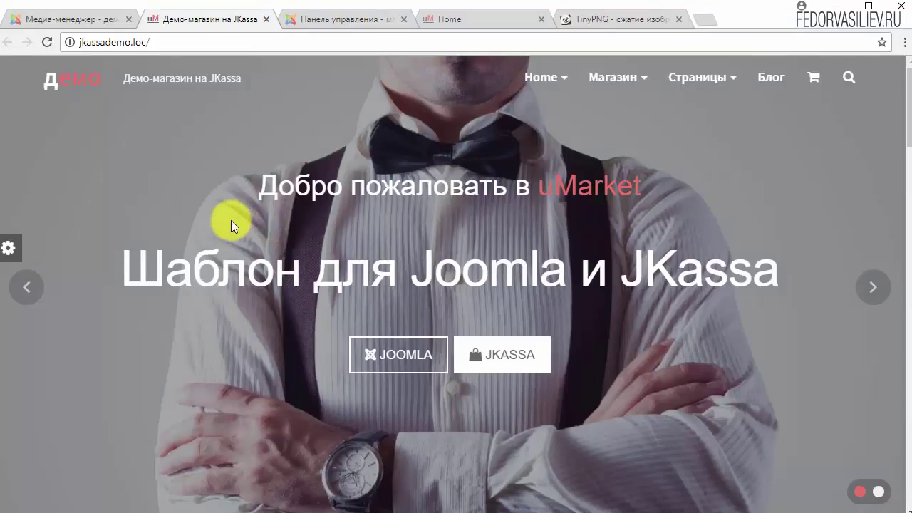
Examine the text and buttons on both slides of the demo store's home page carousel.
left_click(880, 285)
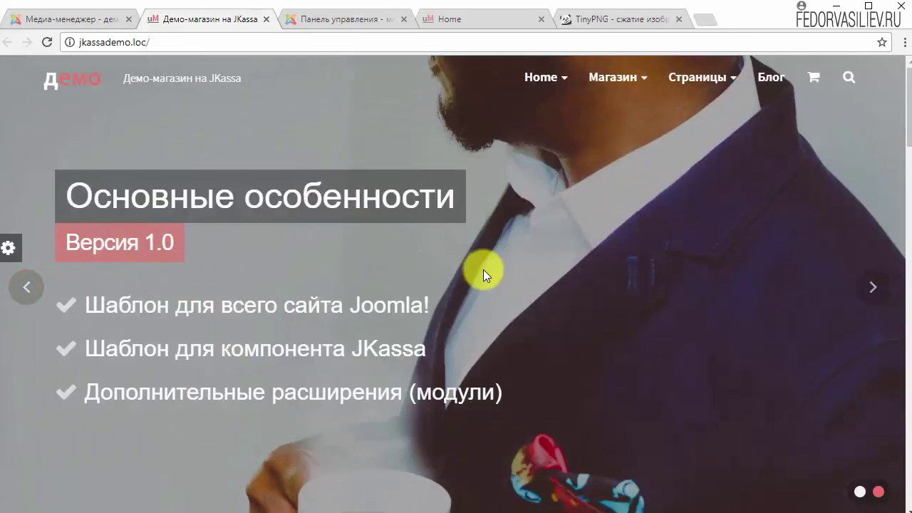
left_click(880, 287)
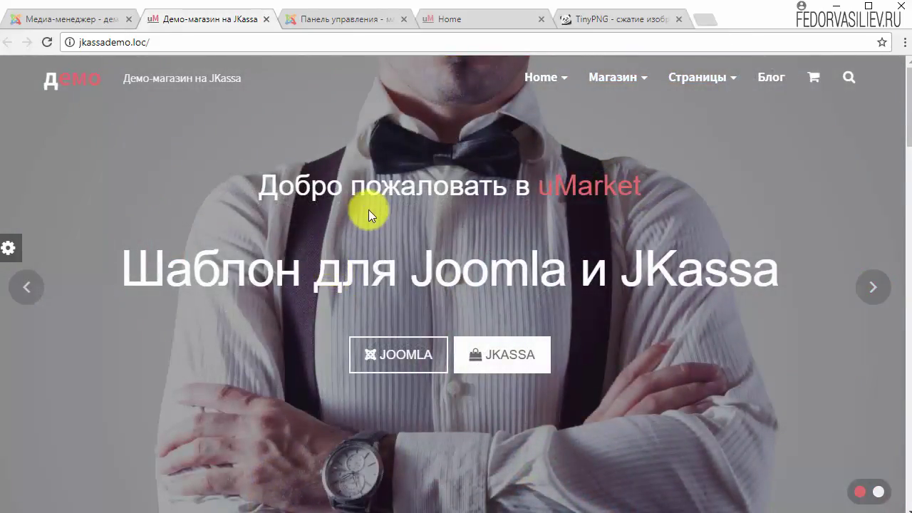
left_click(260, 182)
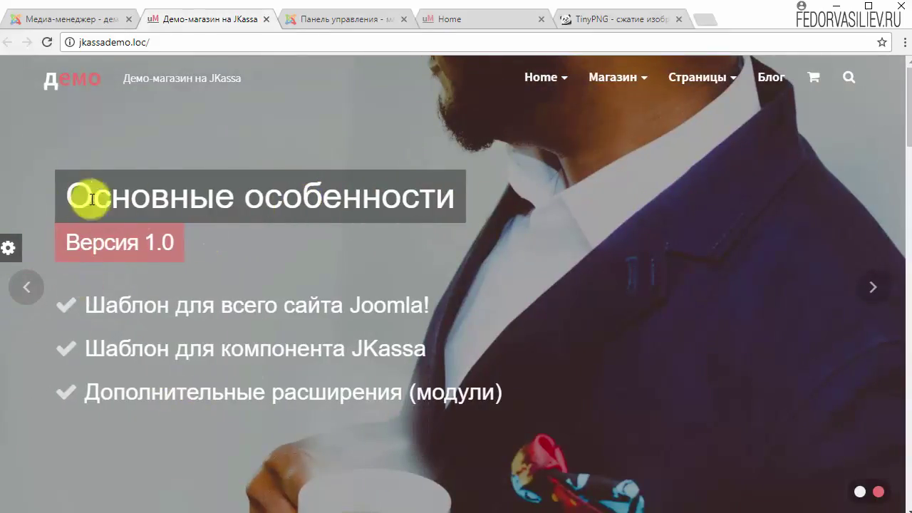
left_click(874, 285)
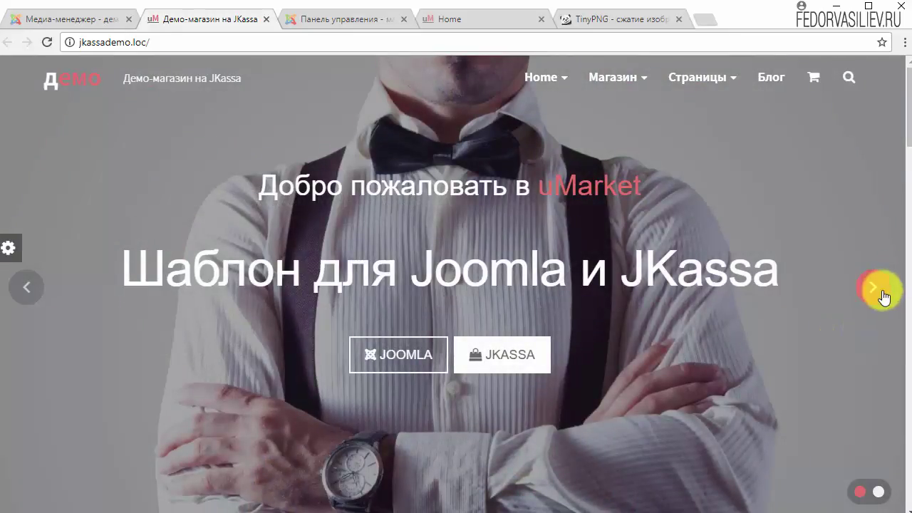
left_click(27, 292)
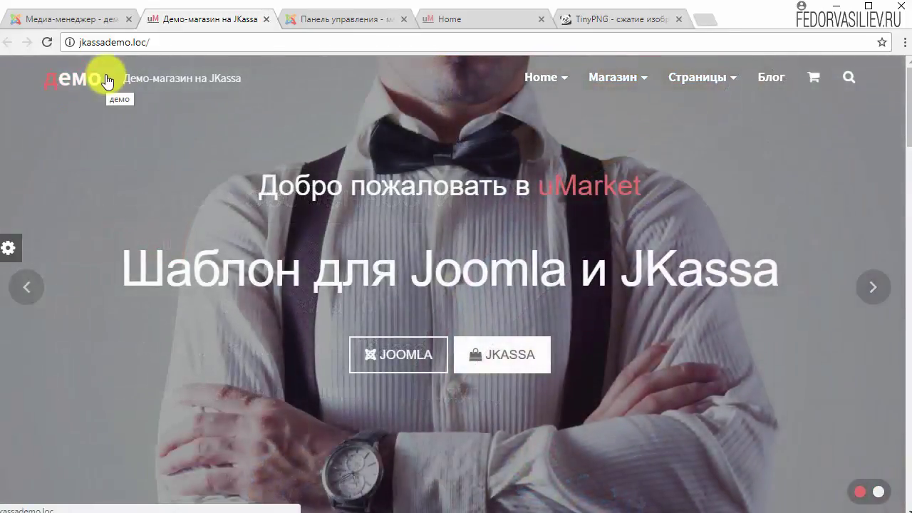
Compare the finished demo store at jkassademo.loc with the empty store at jkassa.loc.
left_click(162, 40)
left_click(175, 38)
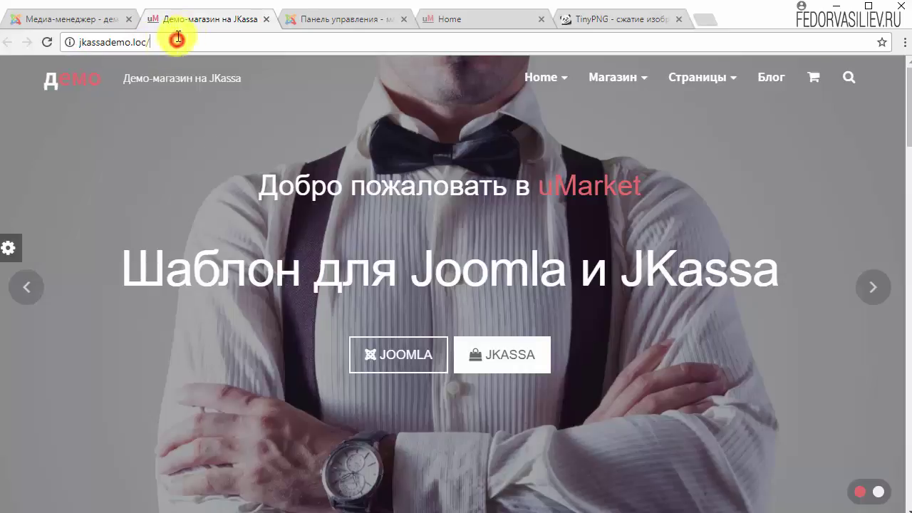
left_click(347, 21)
left_click(443, 23)
left_click(216, 43)
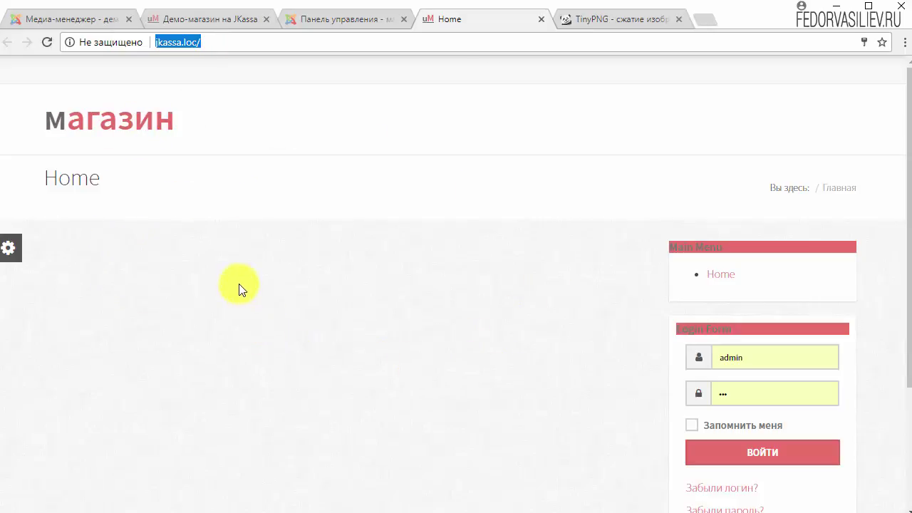
left_click(219, 19)
left_click(175, 41)
left_click(169, 45)
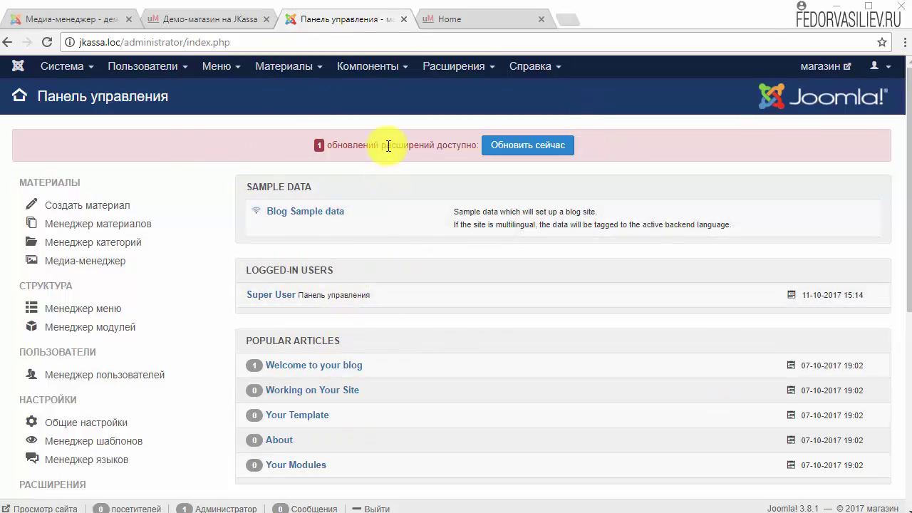
Install the mod_umarket_carousel_1.0.zip module through the extension manager of the jkassa.loc site.
left_click(453, 65)
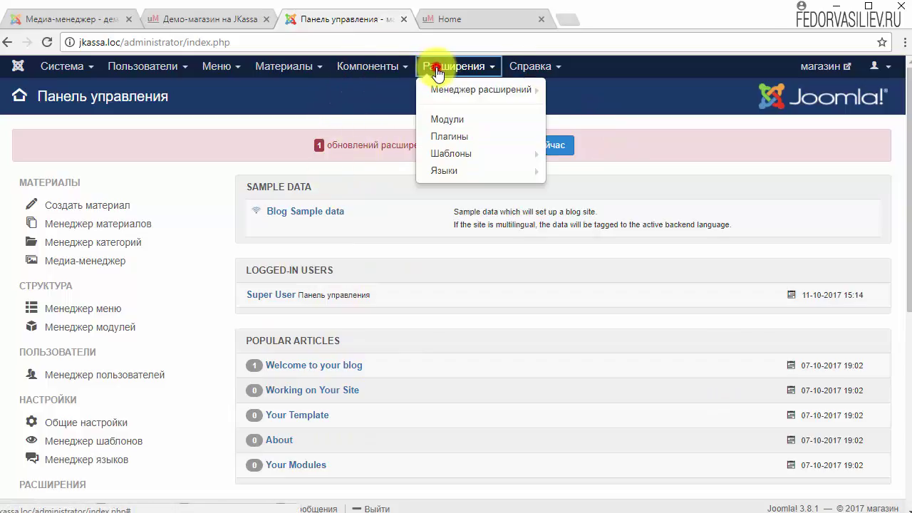
mouse_move(484, 90)
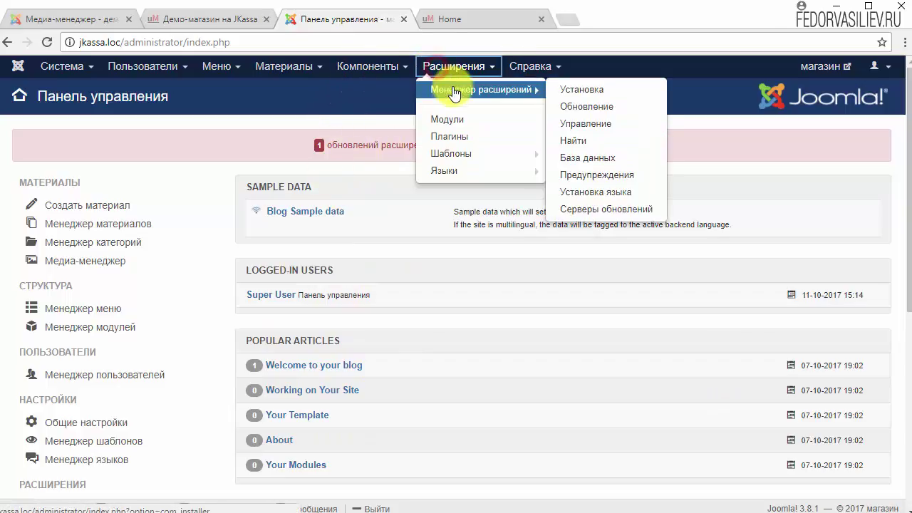
left_click(639, 87)
key("alt+Tab")
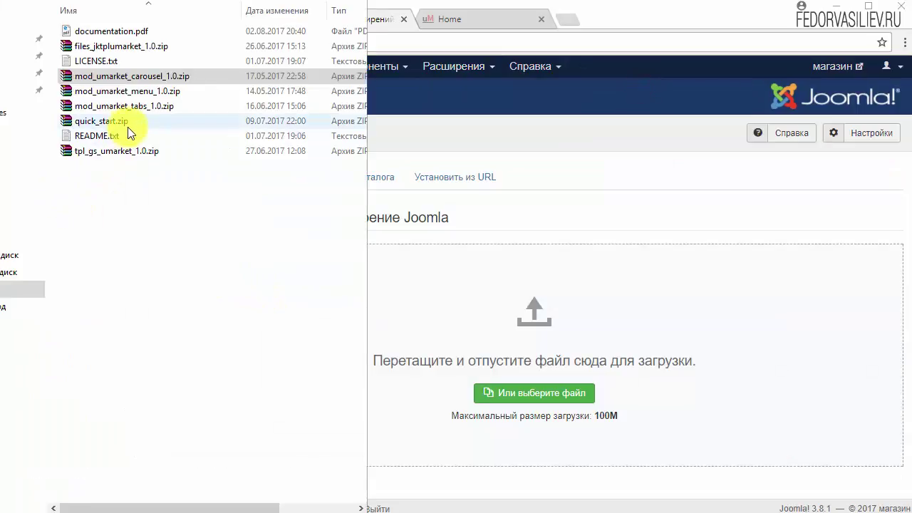
left_click(87, 77)
left_click_drag(86, 75, 447, 289)
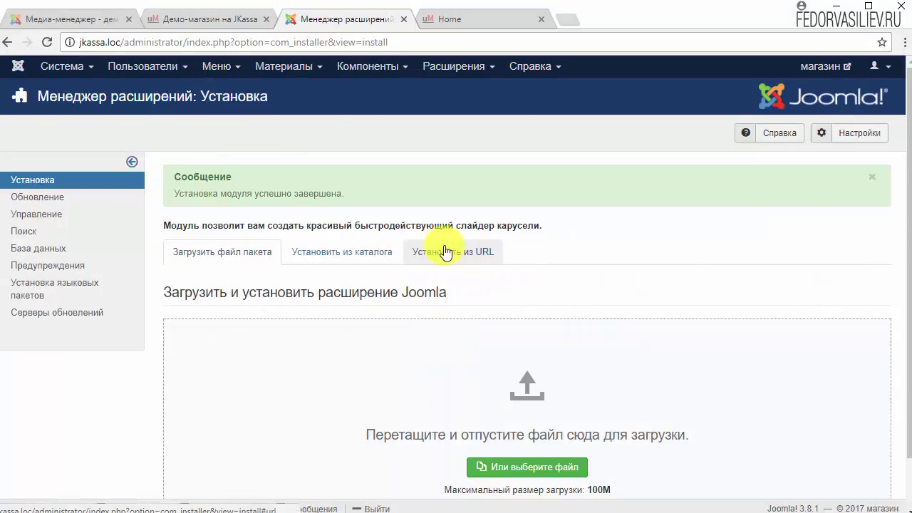
Open the uMarket - Карусель module for editing from the list of site modules.
left_click(445, 68)
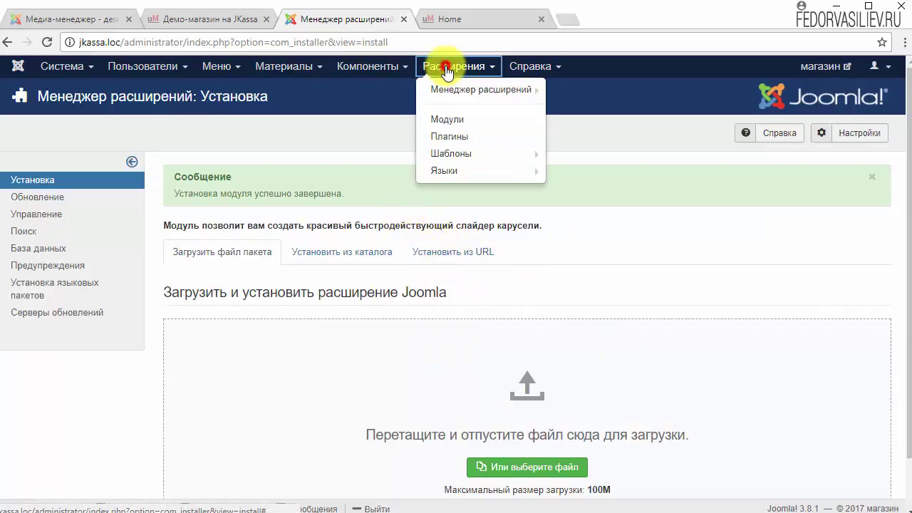
left_click(450, 120)
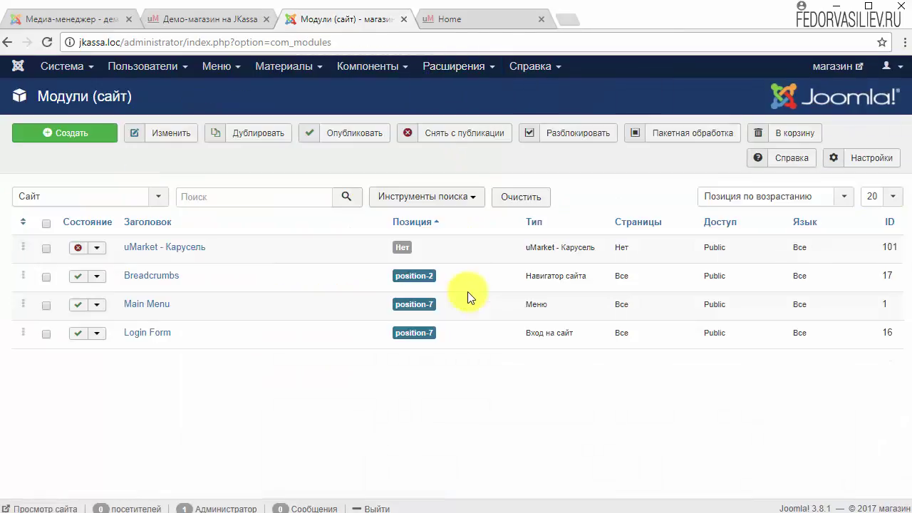
left_click_drag(122, 254, 147, 249)
left_click(211, 247)
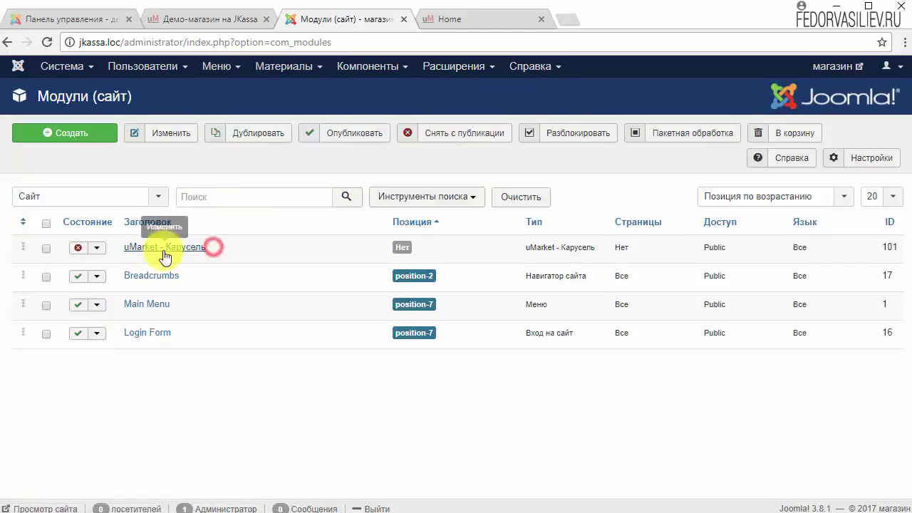
left_click(171, 245)
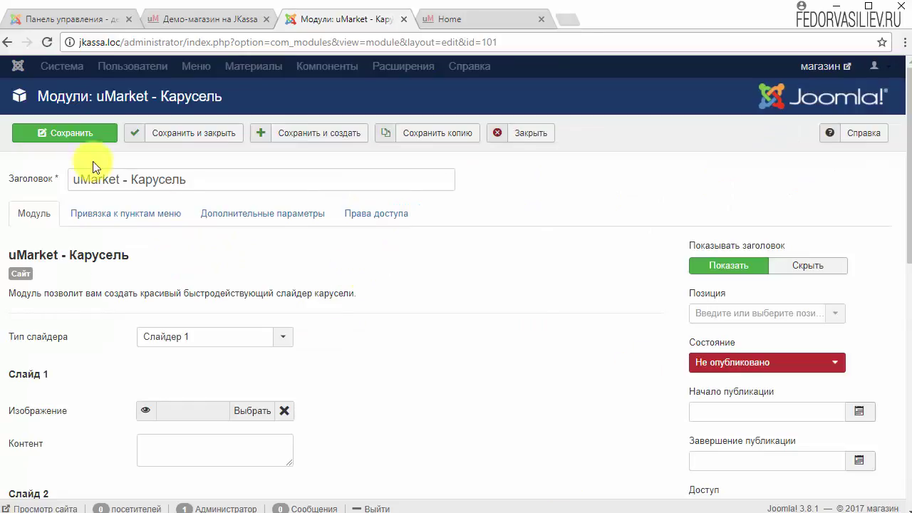
Set Показывать заголовок to Скрыть for the carousel module and look over its slide and CSS fields.
left_click_drag(194, 178, 63, 182)
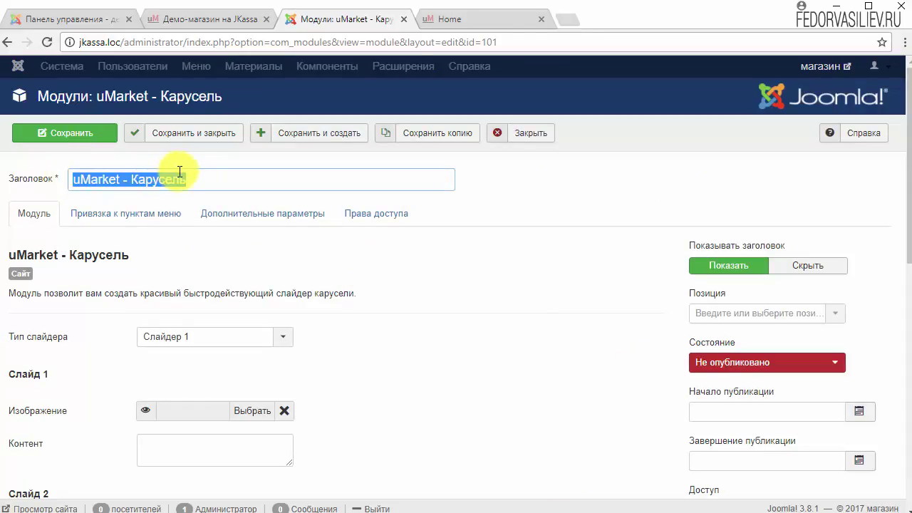
left_click(591, 198)
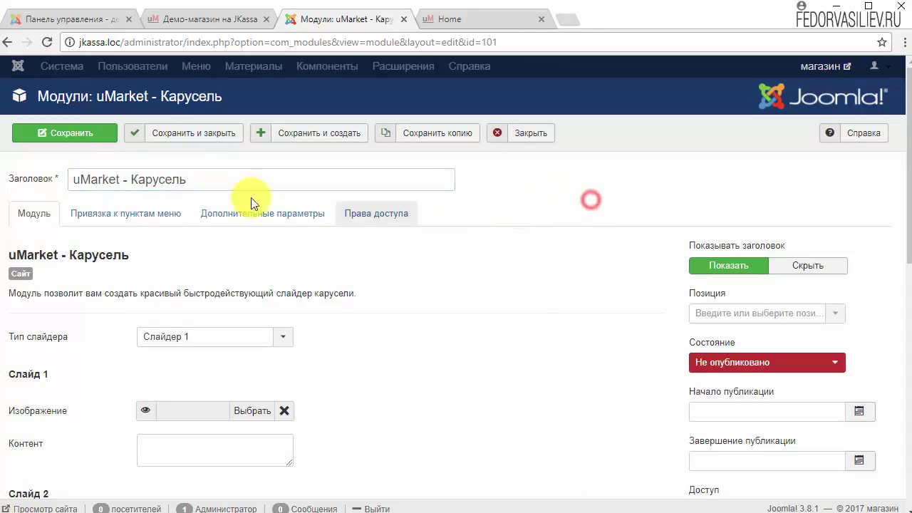
left_click(789, 275)
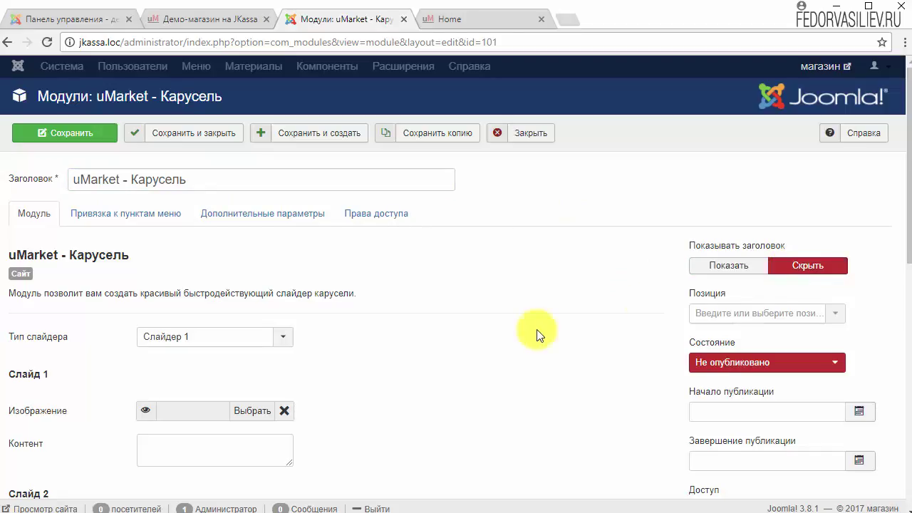
scroll(526, 337, "down", 3)
scroll(342, 320, "down", 5)
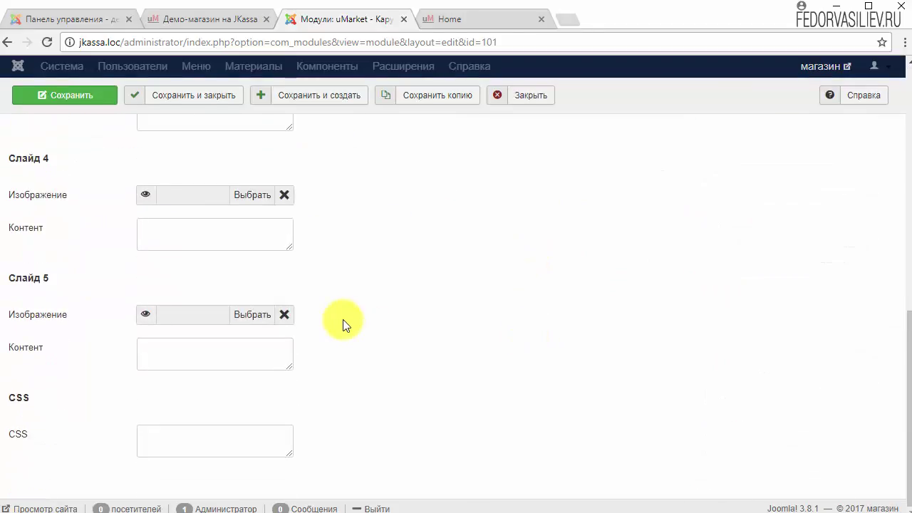
scroll(343, 319, "up", 8)
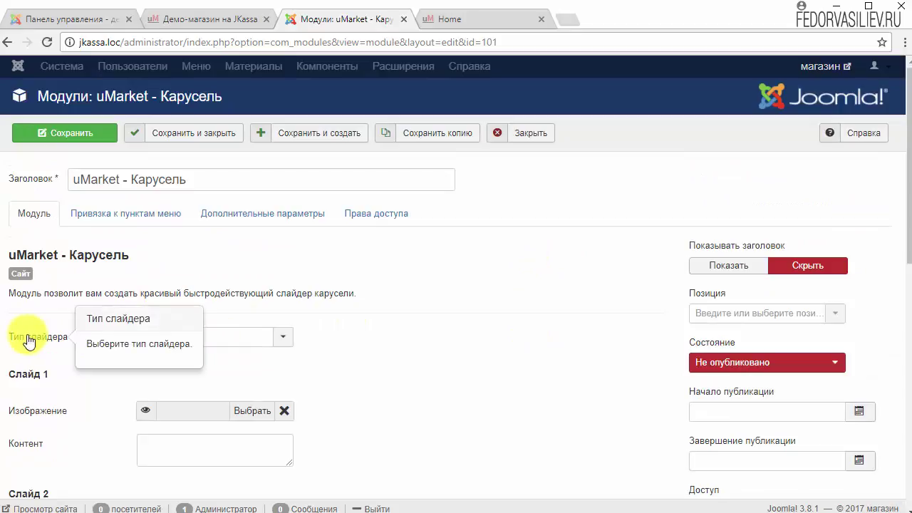
Look through the Тип слайдера options of the carousel module and compare them with the slider on the jkassademo.loc home page.
left_click(228, 335)
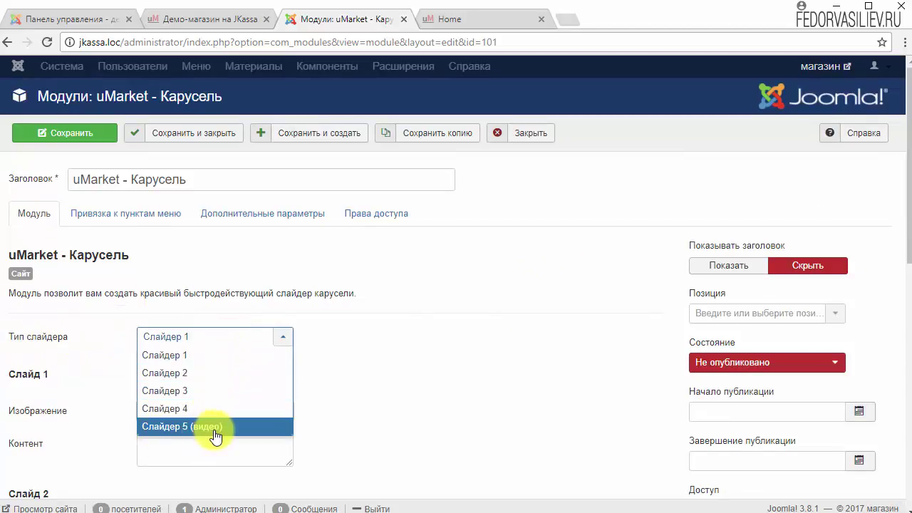
left_click(438, 350)
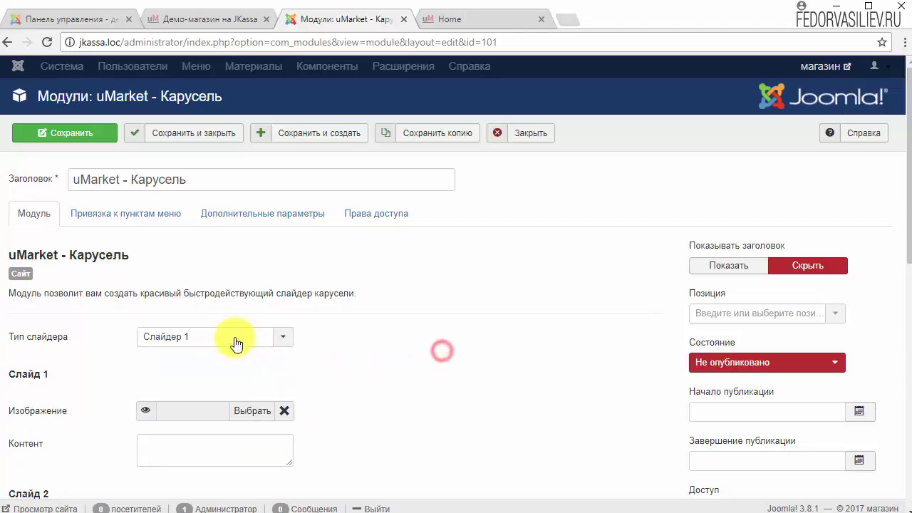
left_click(193, 336)
left_click(436, 332)
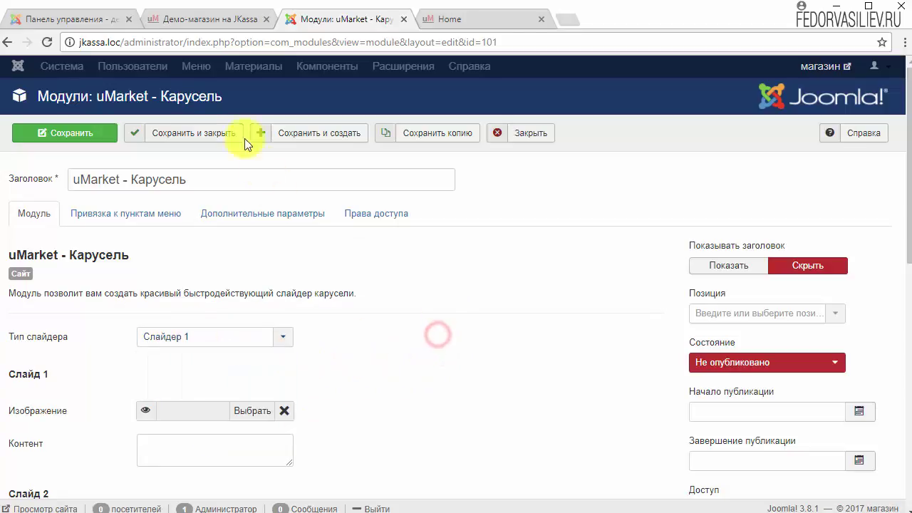
left_click(173, 28)
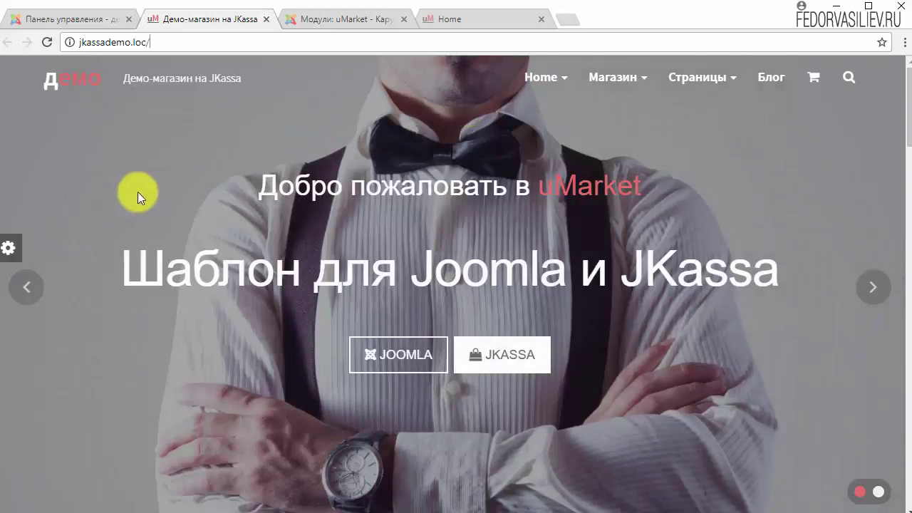
left_click(356, 20)
left_click(223, 337)
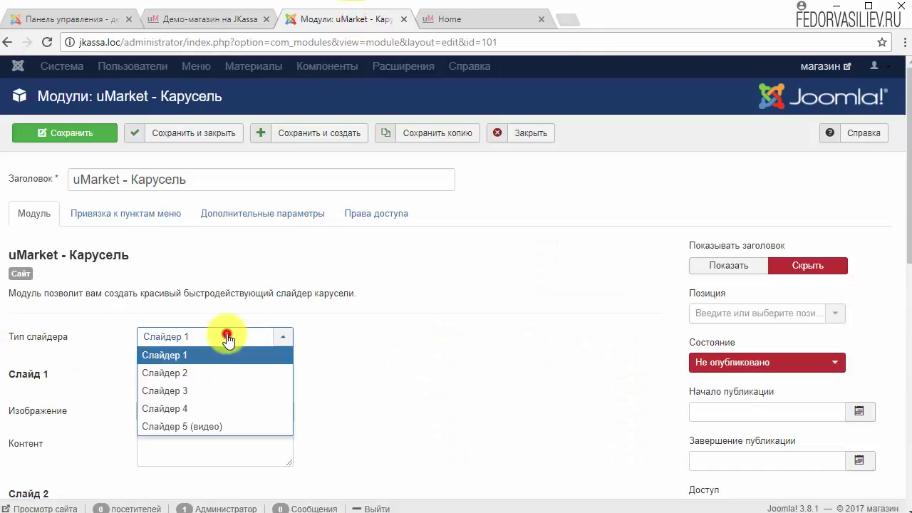
left_click(419, 330)
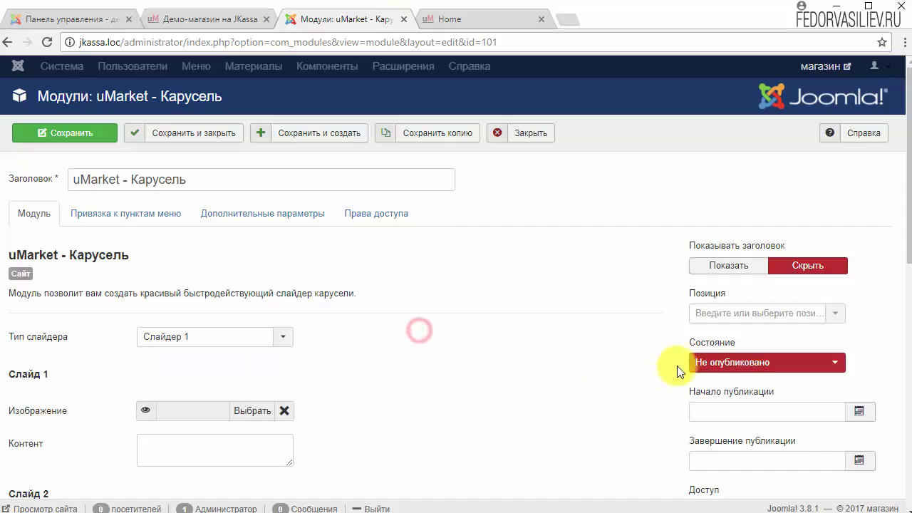
Set the carousel module's Состояние to Опубликовано and look over its slide and CSS fields.
left_click(744, 363)
left_click(744, 381)
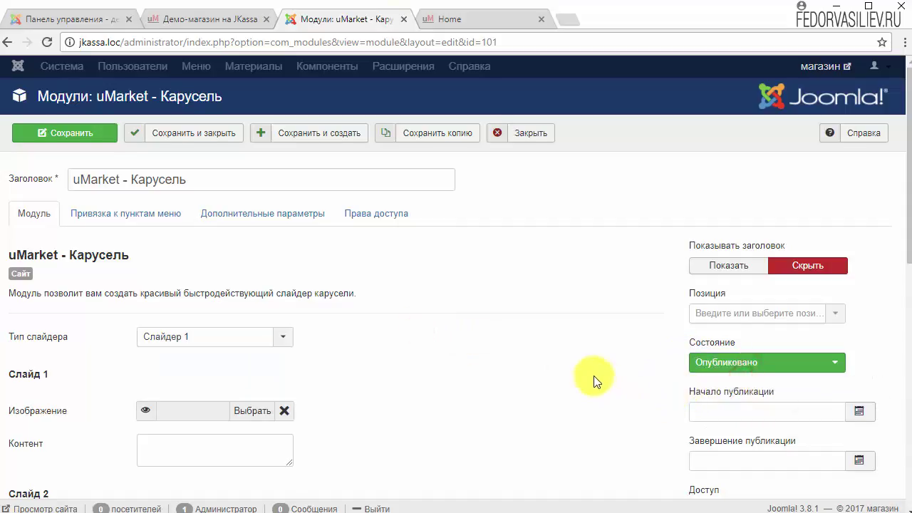
scroll(593, 376, "down", 6)
scroll(592, 384, "down", 2)
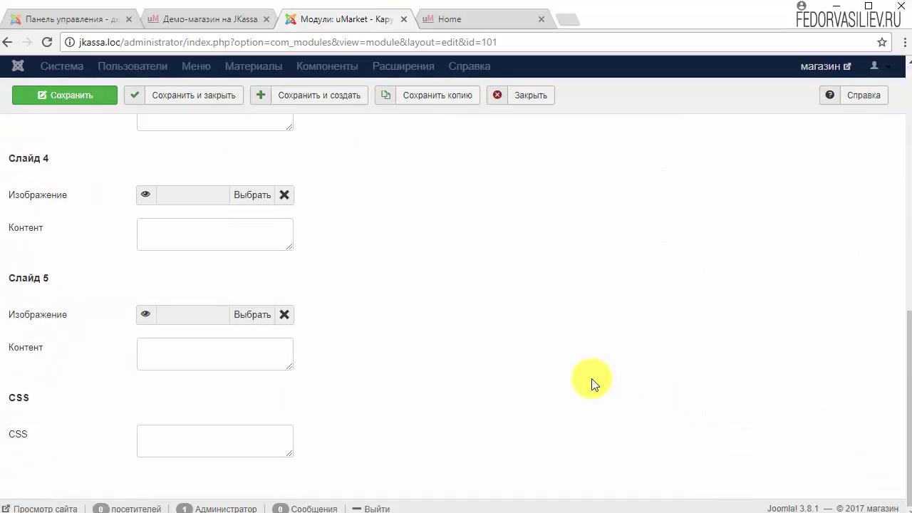
scroll(592, 383, "up", 8)
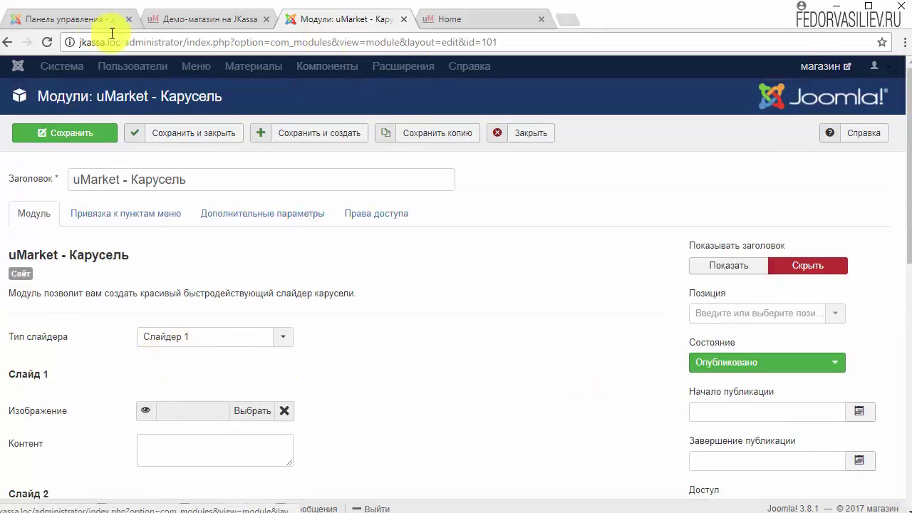
Open the site module list in the jkassademo.loc admin and examine the modules of type uMarket - Карусель.
left_click(68, 19)
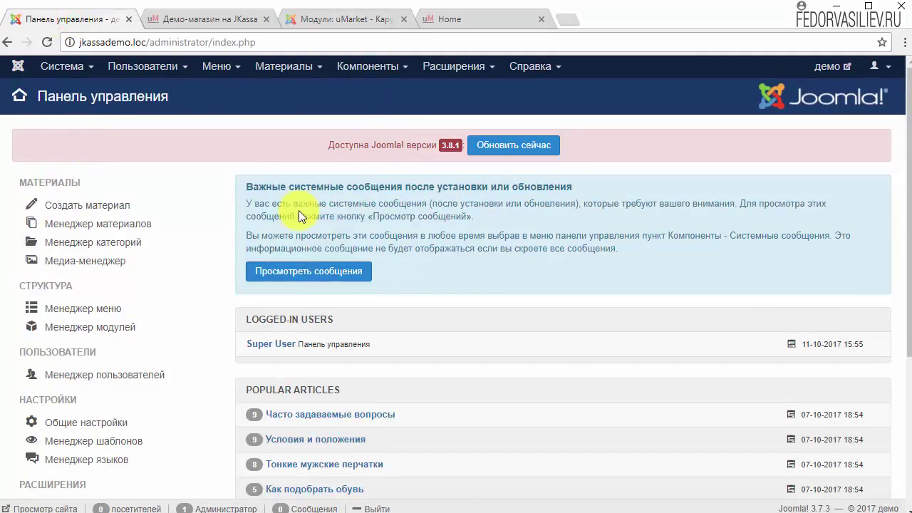
left_click(470, 68)
left_click(438, 121)
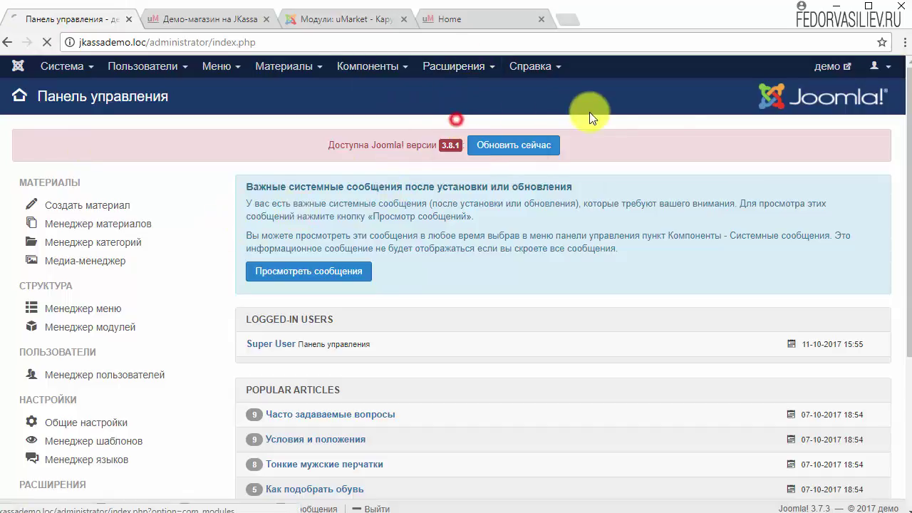
scroll(570, 178, "down", 1)
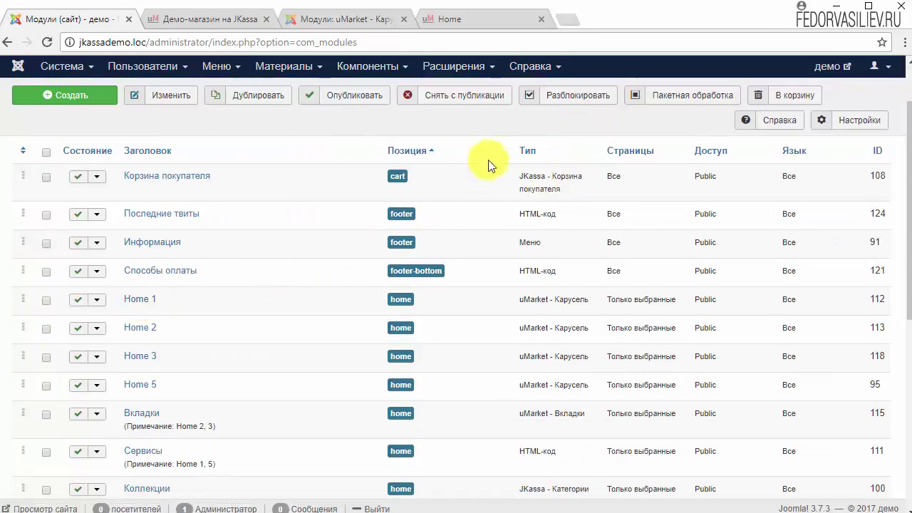
left_click_drag(588, 299, 517, 305)
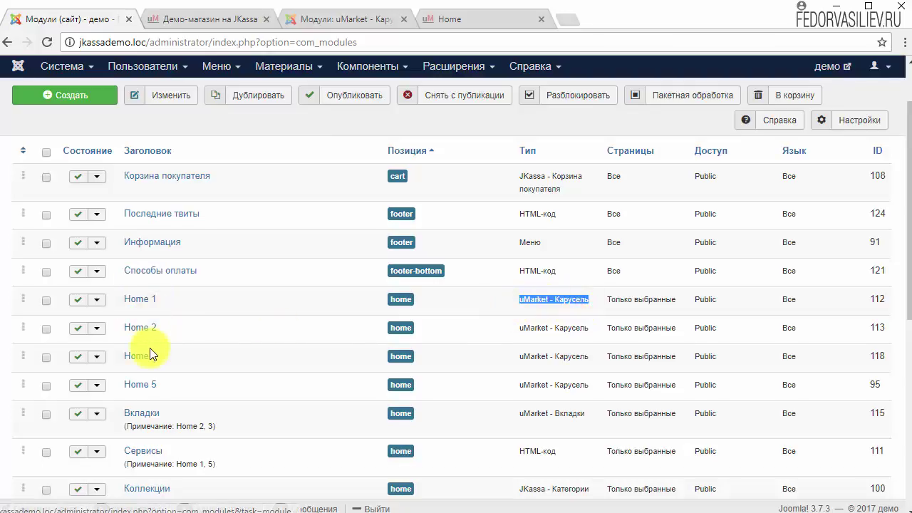
left_click_drag(518, 324, 559, 328)
left_click_drag(518, 385, 549, 385)
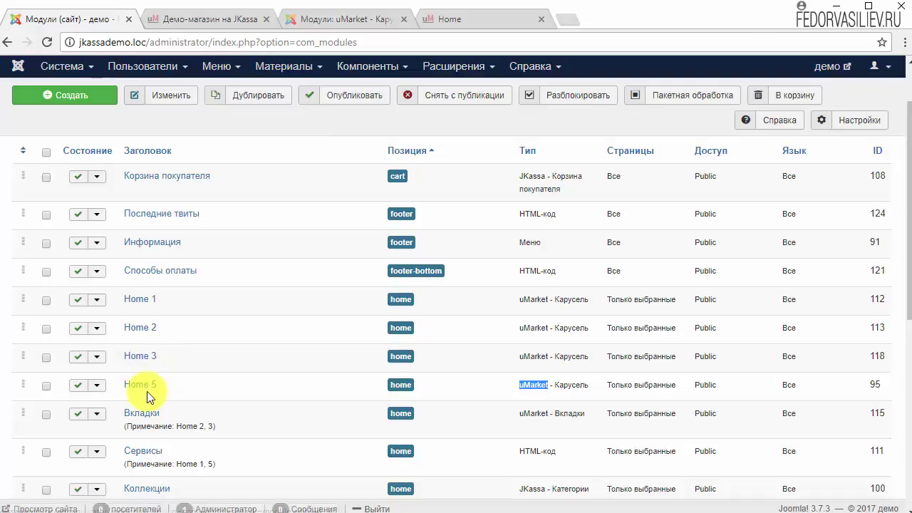
Compare the demo store's home page slider with the jkassa.loc module and storefront, and return to the demo module list.
left_click(214, 23)
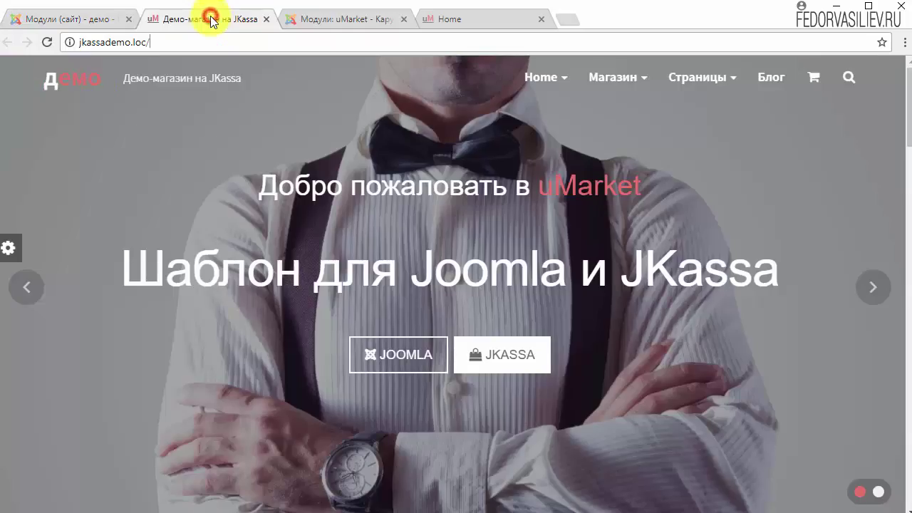
mouse_move(542, 79)
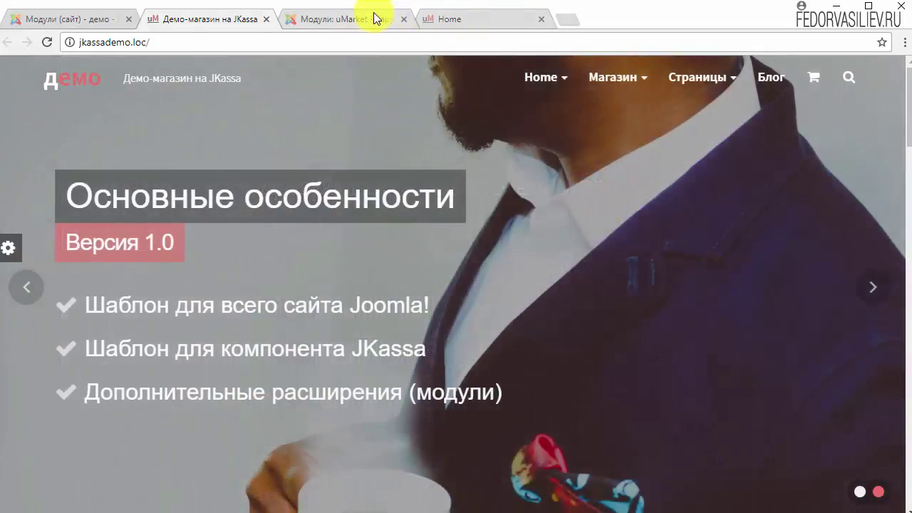
left_click(376, 18)
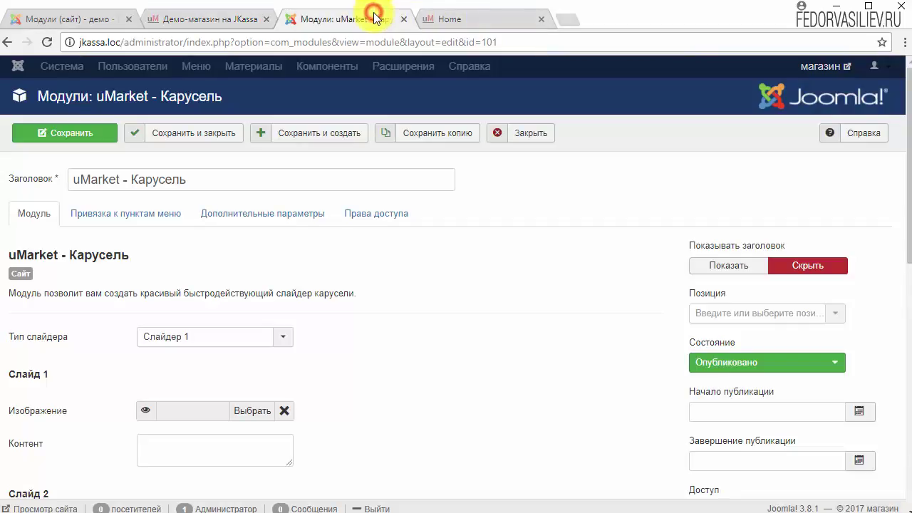
left_click(451, 18)
left_click(201, 25)
left_click(82, 20)
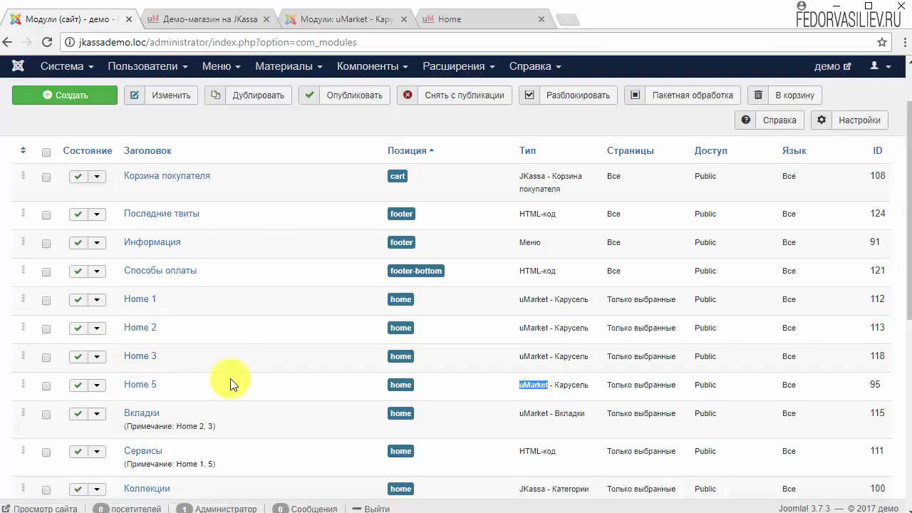
Open the demo store's Home 1 carousel module and check its title display and position settings.
left_click(140, 301)
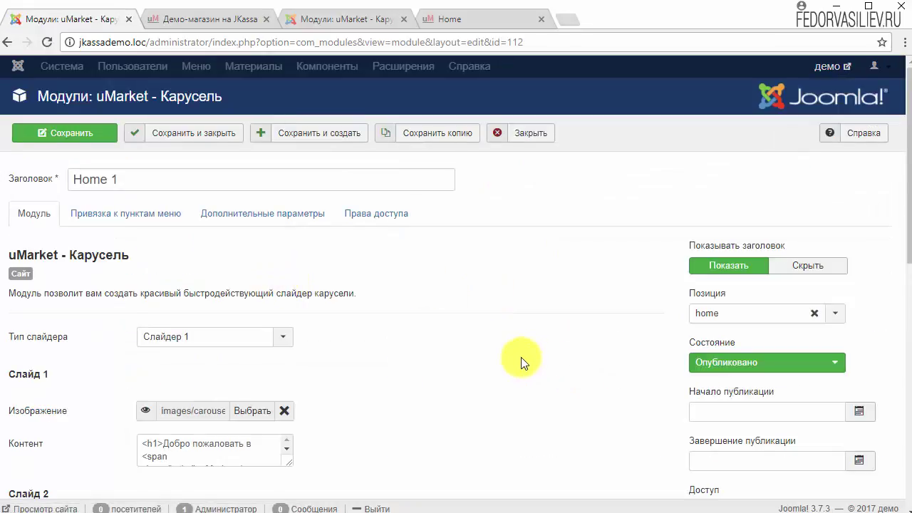
scroll(521, 357, "down", 1)
mouse_move(699, 221)
left_click(715, 245)
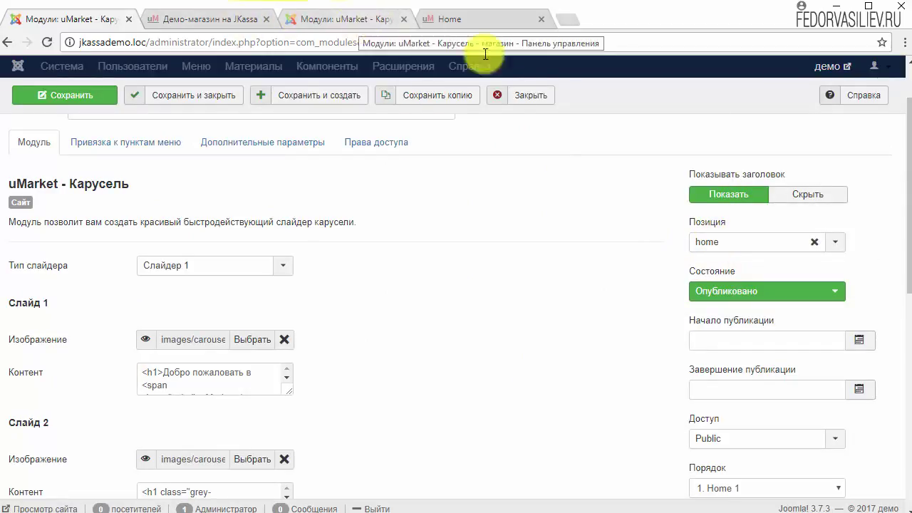
Set the position of the jkassa.loc carousel module to Главная страница [home] from the Gs_umarket template group.
left_click(371, 24)
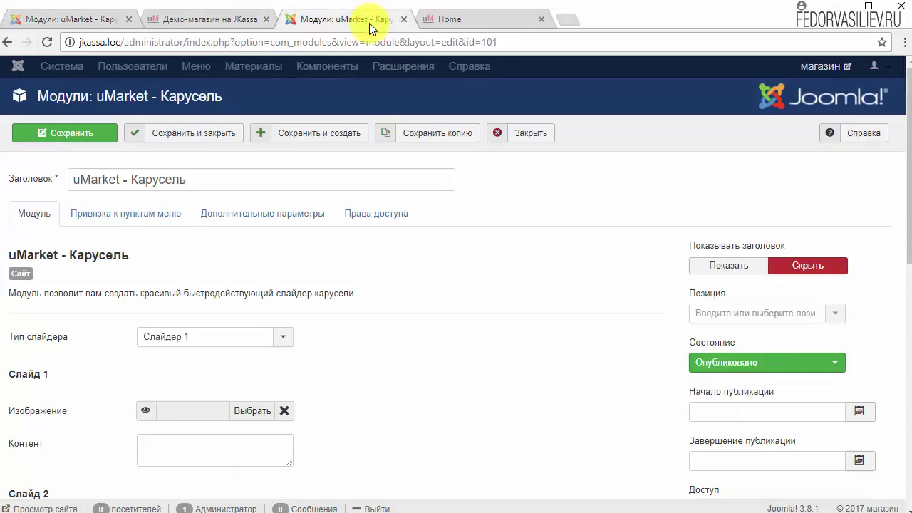
left_click(837, 313)
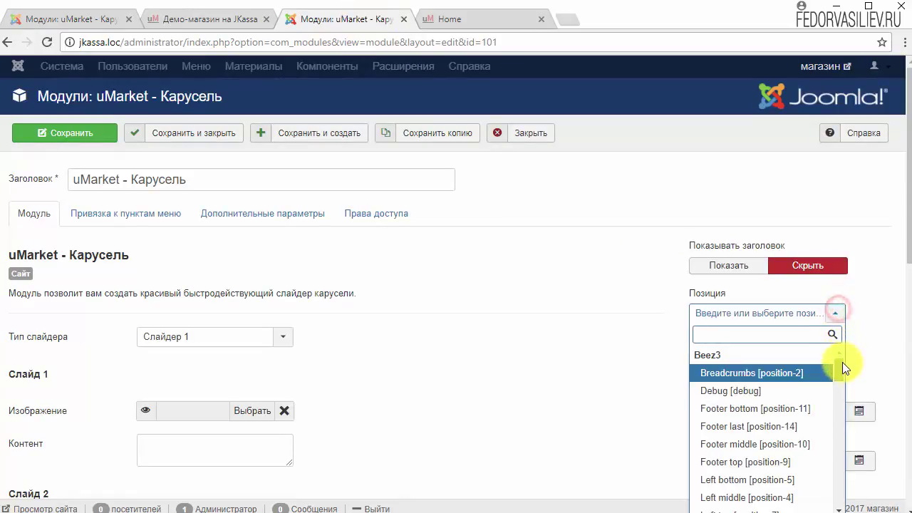
mouse_move(842, 374)
left_mouse_down()
mouse_move(842, 399)
mouse_move(842, 374)
left_mouse_up()
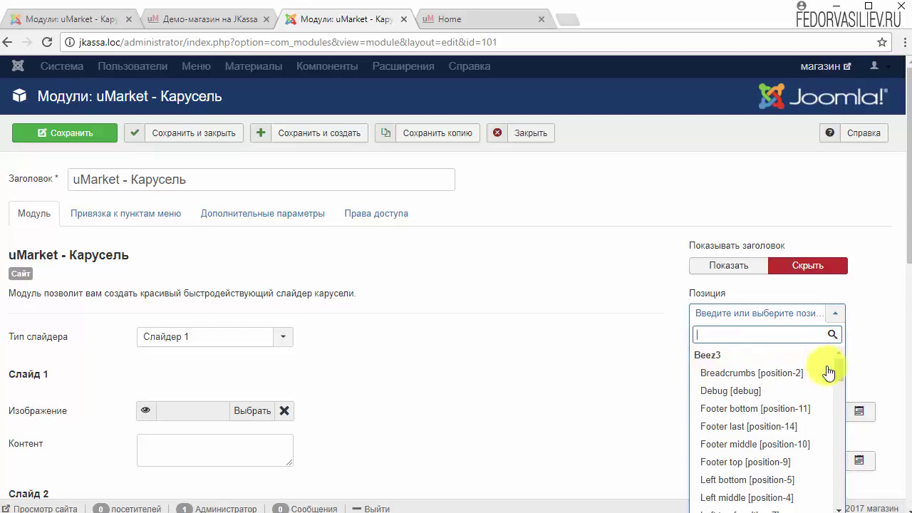
left_click_drag(841, 369, 838, 407)
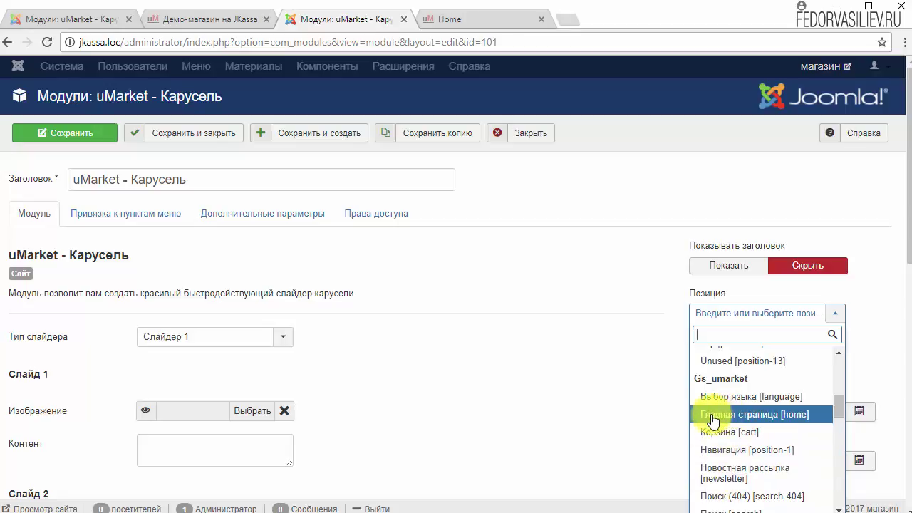
left_click(782, 421)
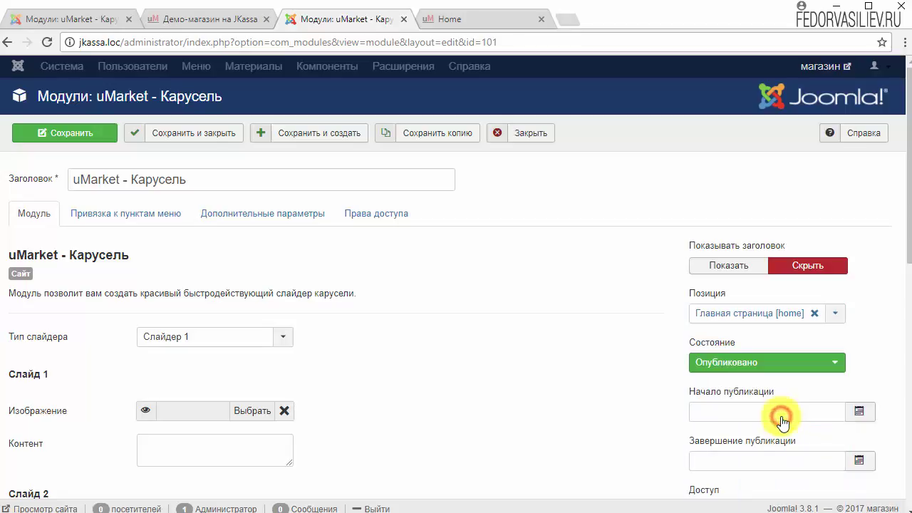
Look over the remaining fields of the demo Home 1 module and check which menu items it is assigned to.
left_click(58, 17)
scroll(391, 321, "down", 7)
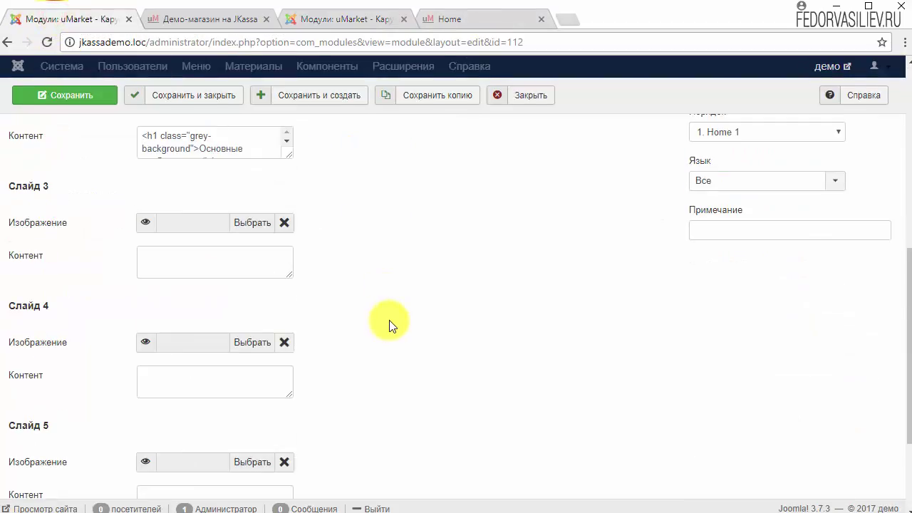
scroll(392, 370, "up", 10)
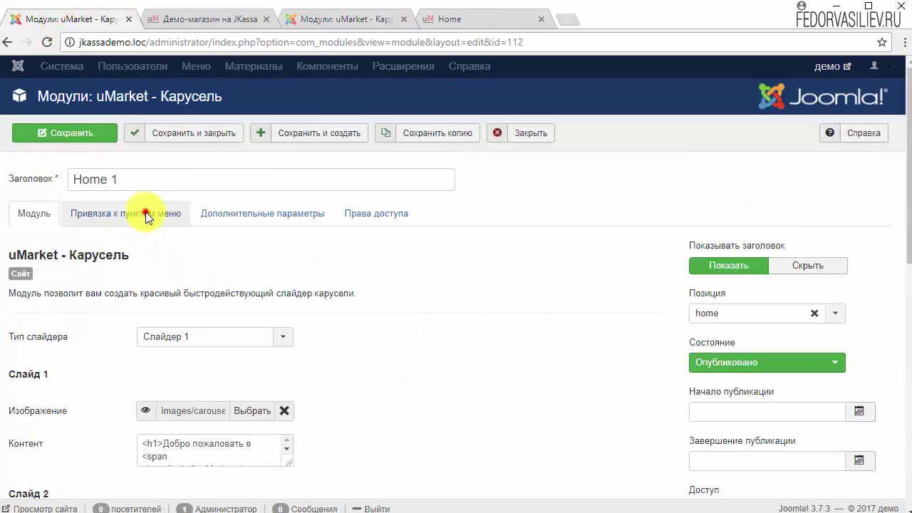
left_click(146, 215)
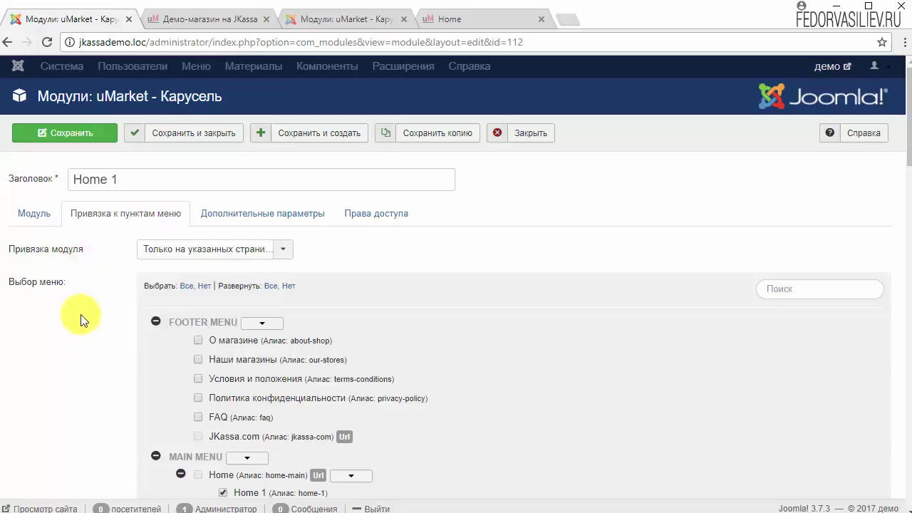
Set Привязка модуля of the jkassa.loc carousel module to Только на указанных страницах.
left_click(322, 19)
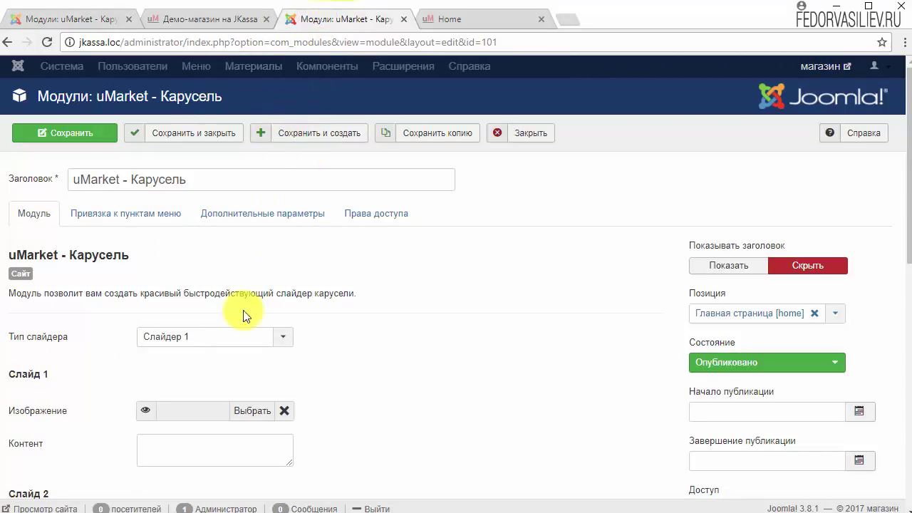
left_click(100, 215)
left_click(151, 251)
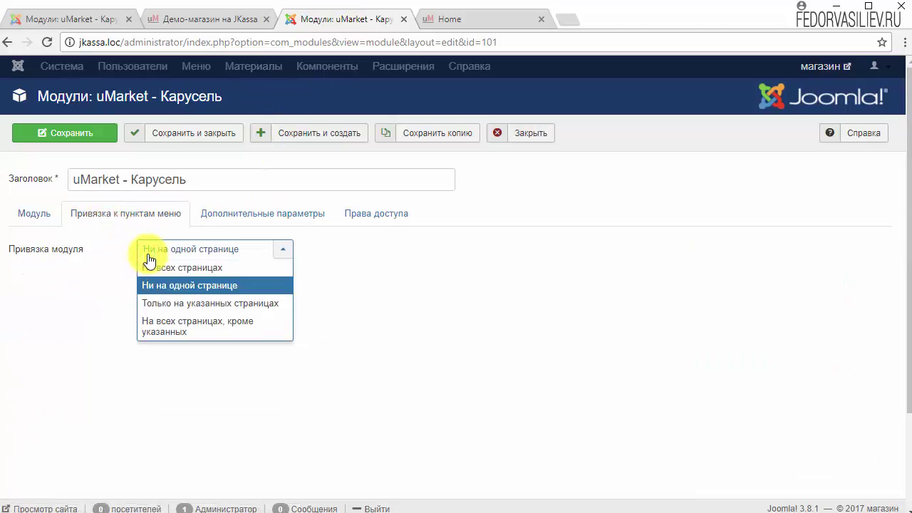
left_click(157, 306)
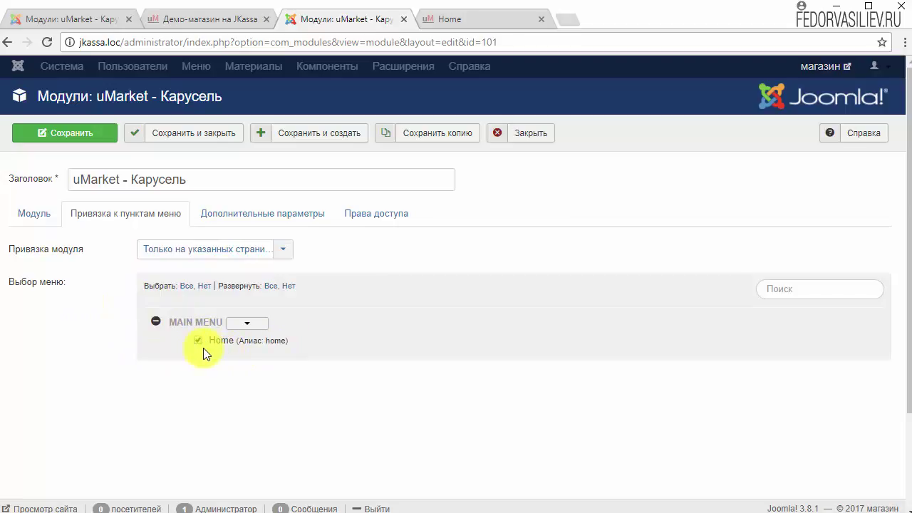
Review the additional parameters and access permissions of the demo Home 1 carousel module.
left_click(84, 22)
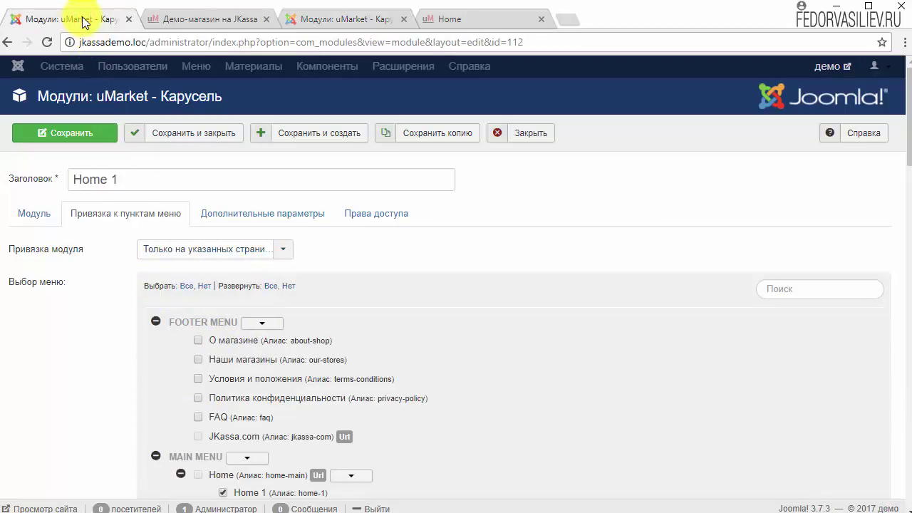
left_click(234, 216)
scroll(364, 292, "down", 1)
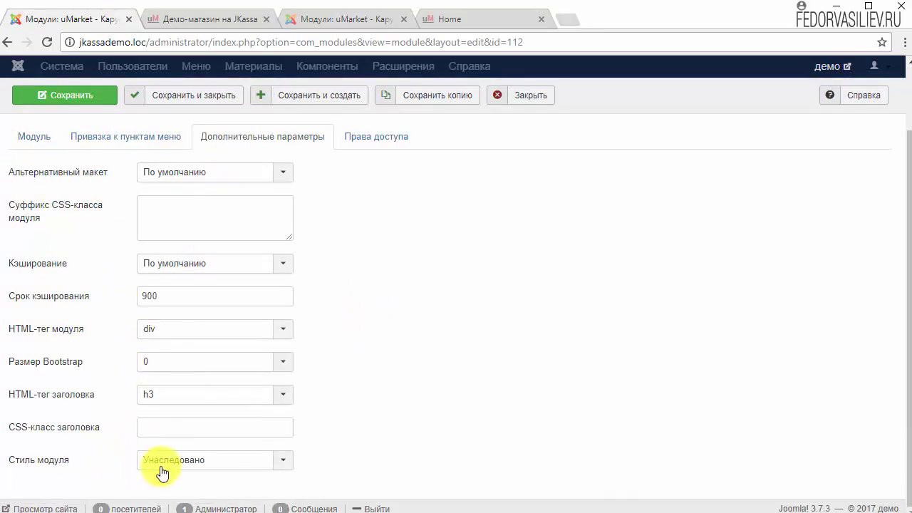
scroll(151, 285, "up", 1)
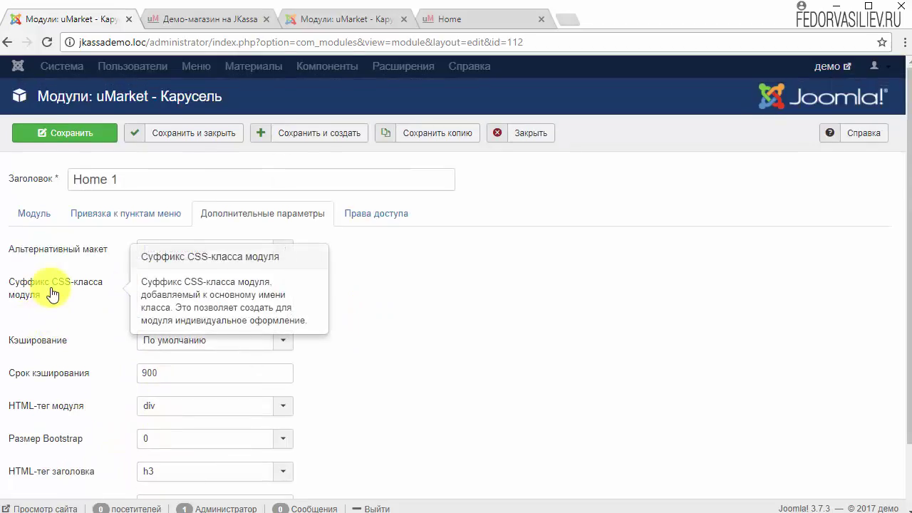
left_click(383, 221)
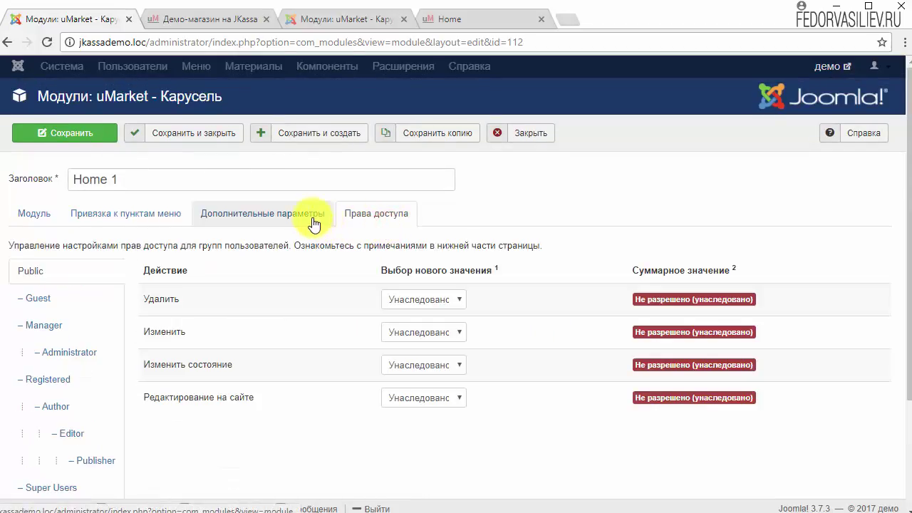
Check the slide image and content fields of the demo Home 1 module and return to the jkassa.loc module's main settings.
left_click(18, 219)
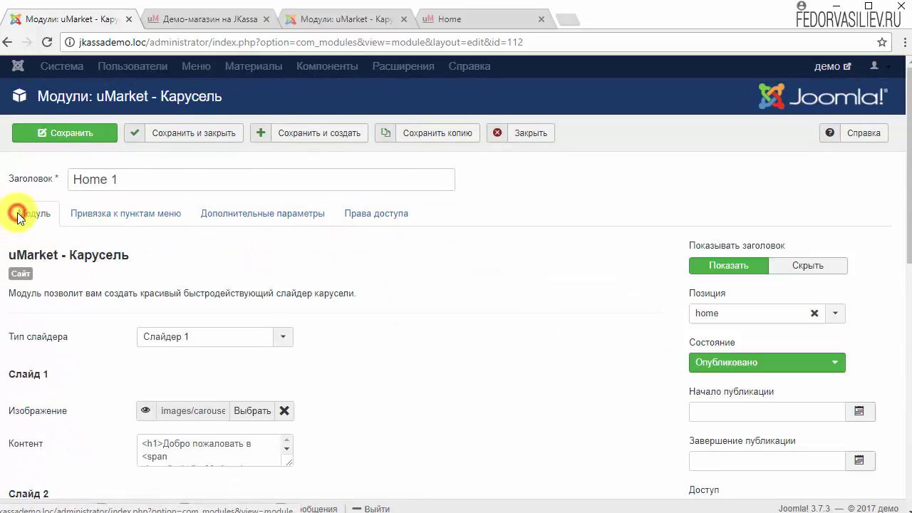
scroll(610, 289, "down", 3)
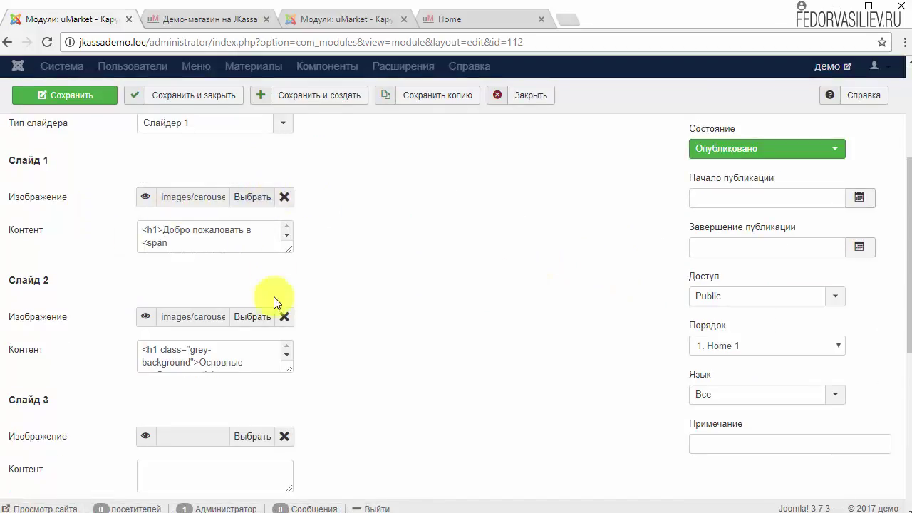
left_click(359, 24)
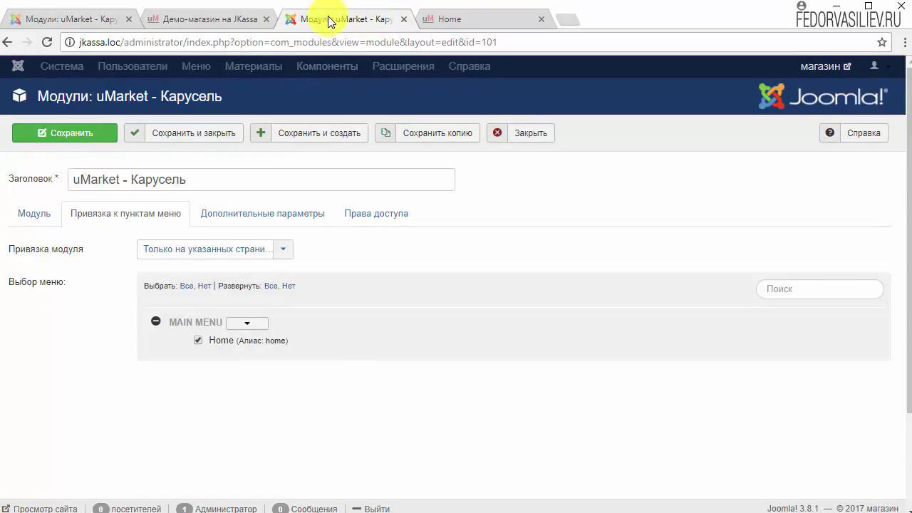
left_click(31, 223)
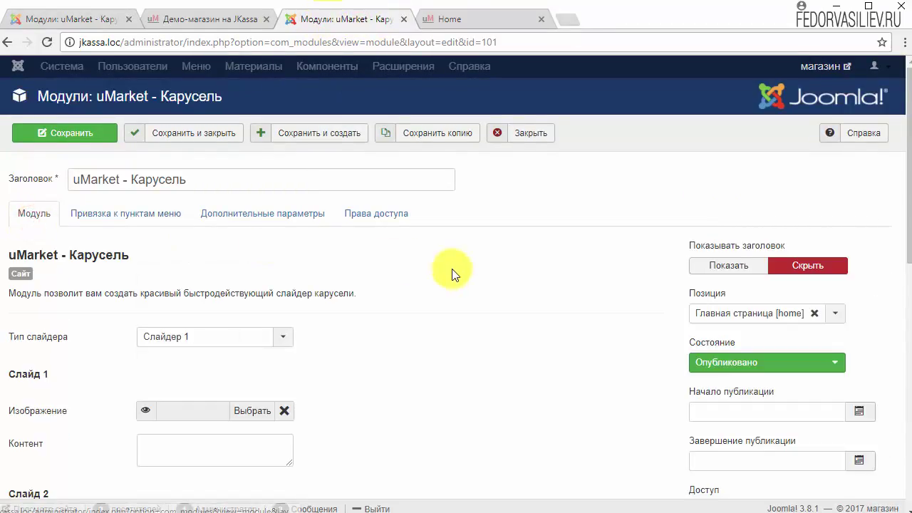
Upload slide-1.jpg and slide-2.jpg from the computer and set slide-1.jpg as the image of Слайд 1.
scroll(451, 270, "down", 3)
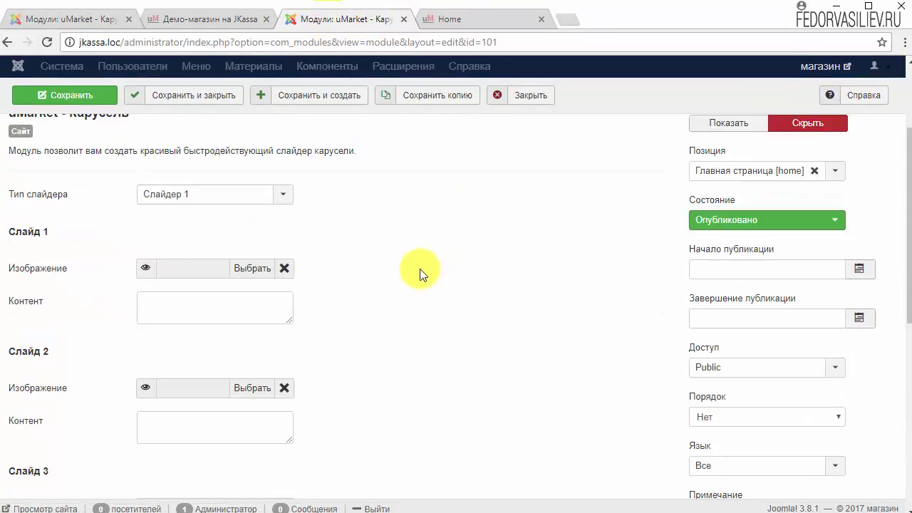
left_click(242, 269)
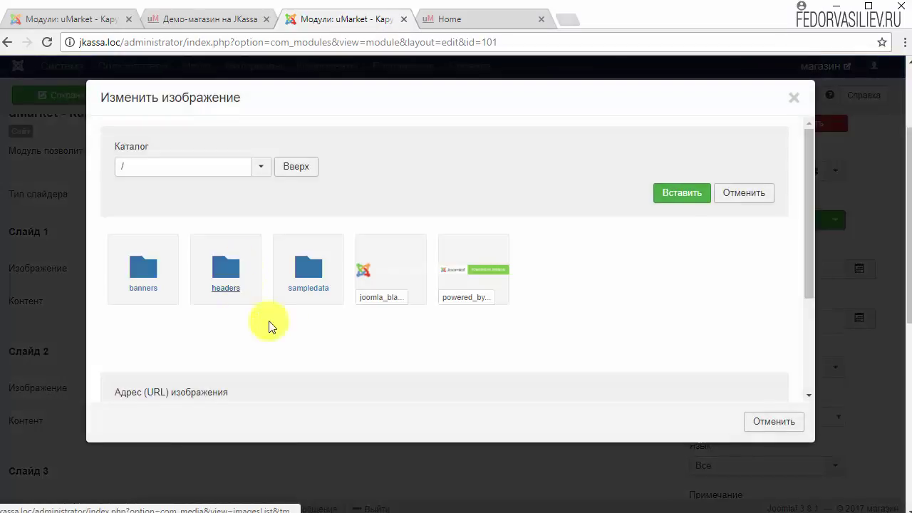
scroll(371, 346, "down", 2)
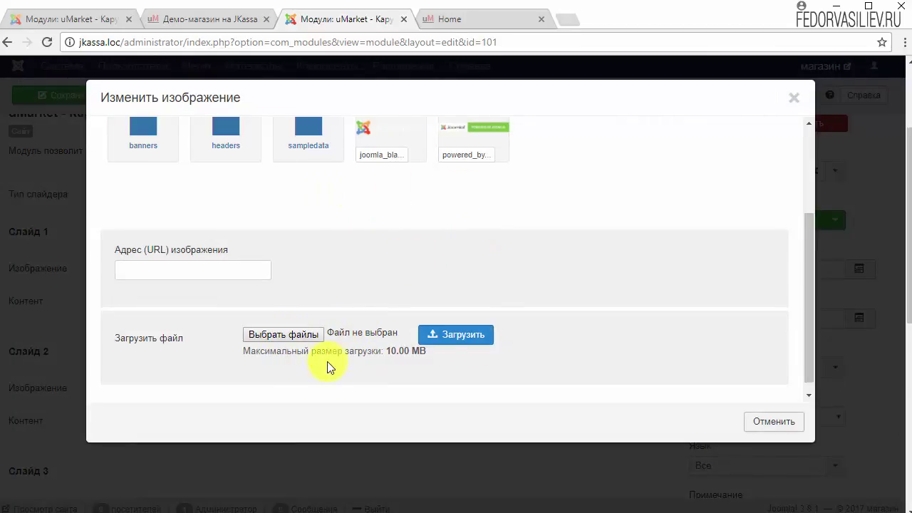
left_click(312, 338)
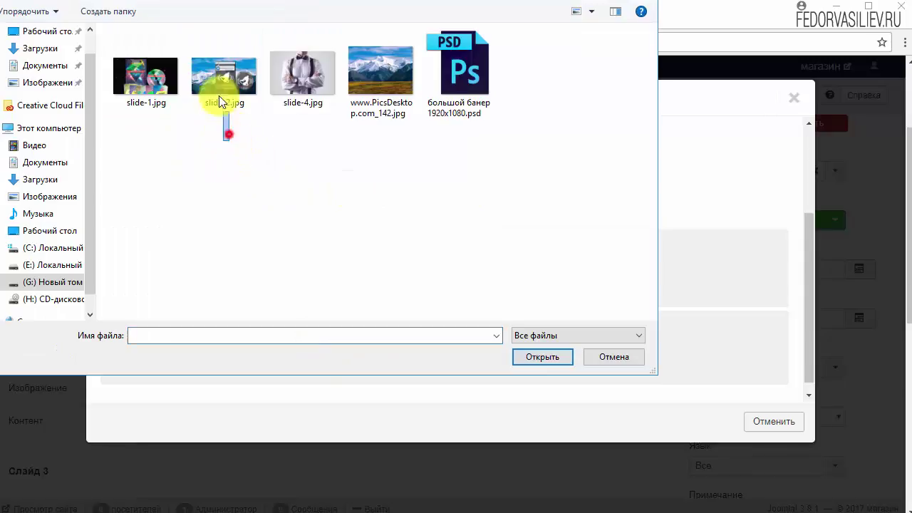
left_click_drag(226, 117, 156, 72)
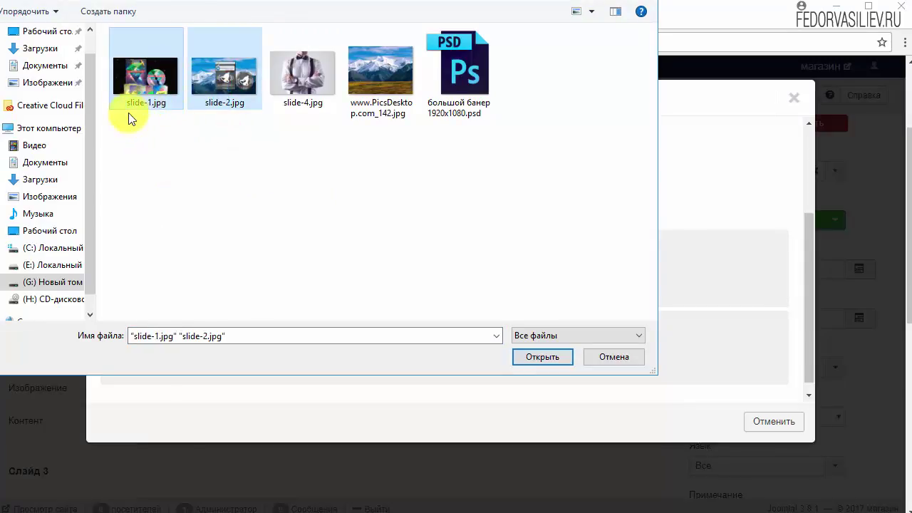
left_click(529, 361)
left_click(465, 331)
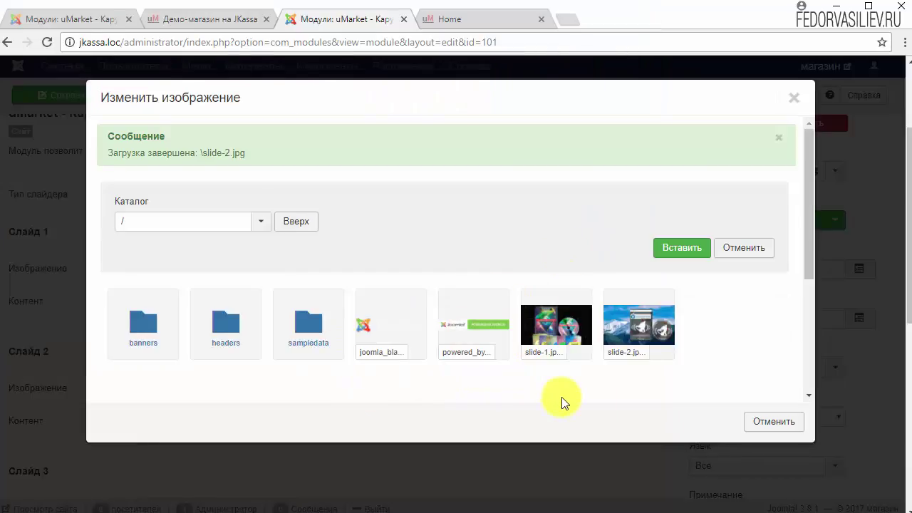
left_click(555, 327)
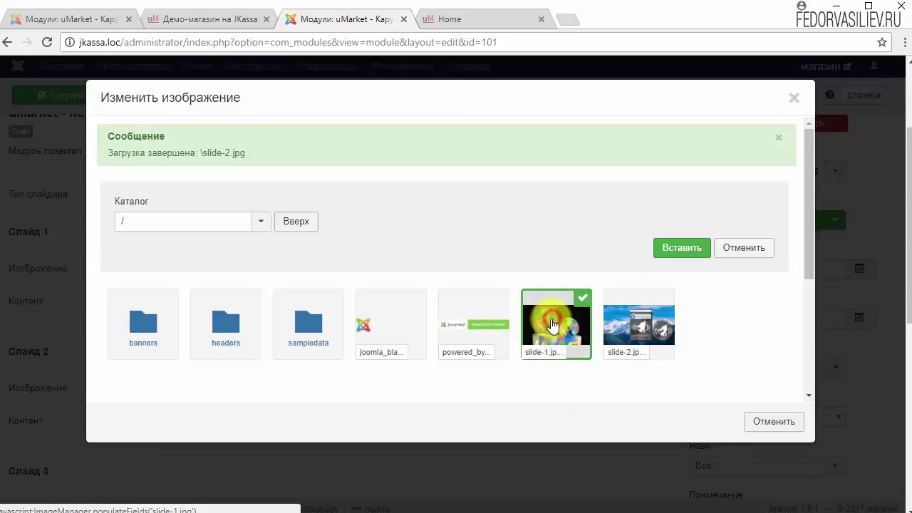
left_click(675, 250)
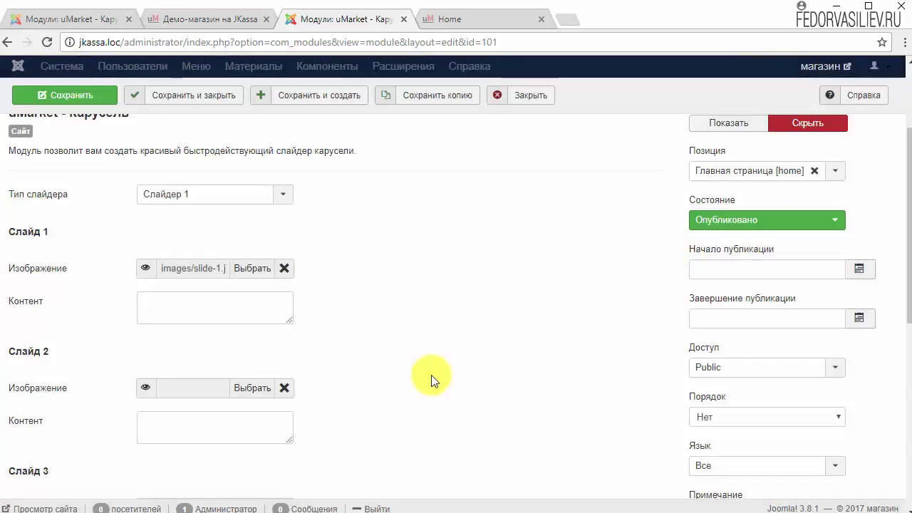
Take a look at the jkassa.loc home page and return to the carousel module settings.
scroll(425, 381, "up", 2)
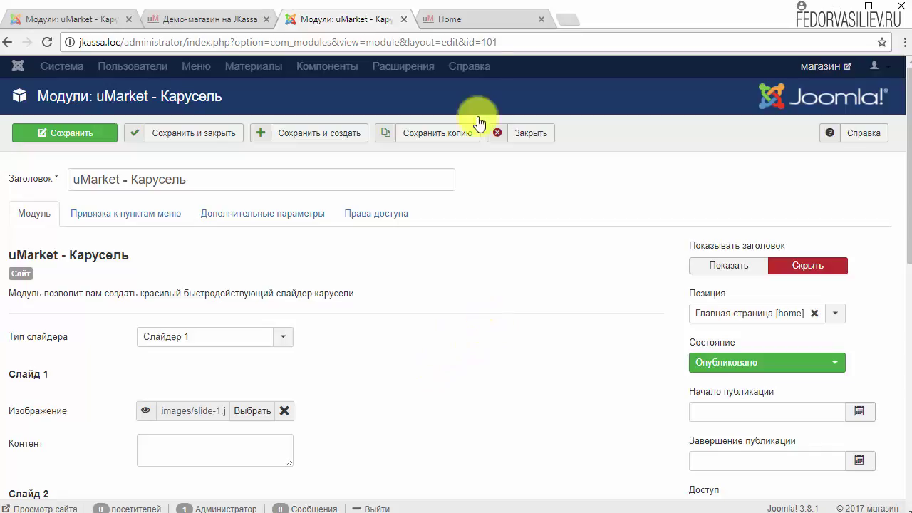
left_click(487, 21)
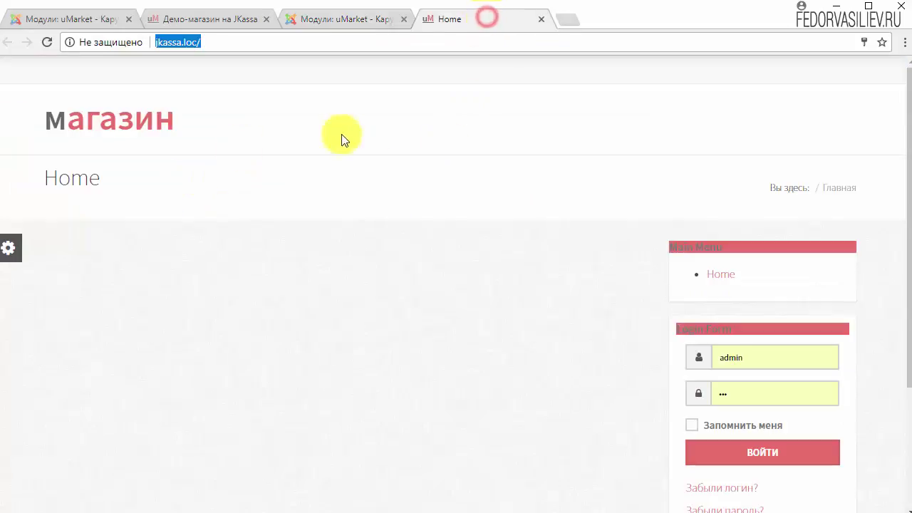
left_click(327, 22)
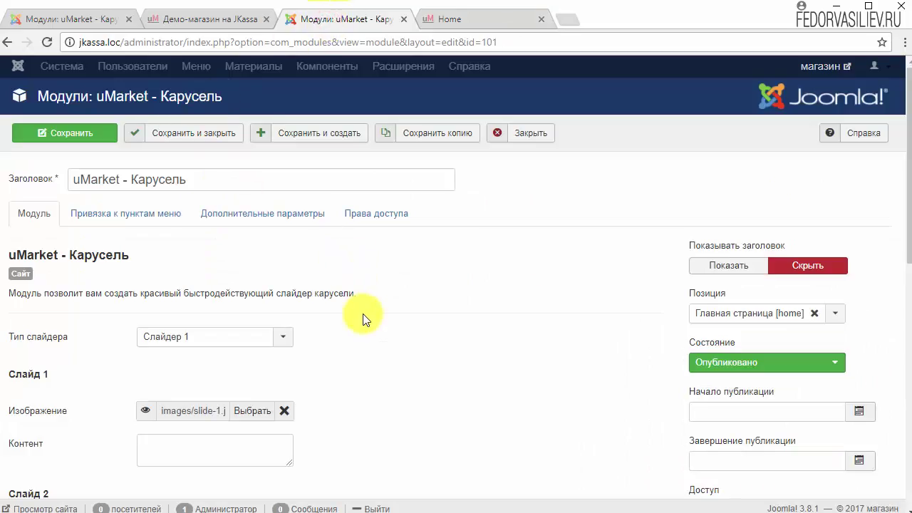
Read the hint of the Контент field under Слайд 1 and enlarge its text box.
scroll(363, 317, "down", 2)
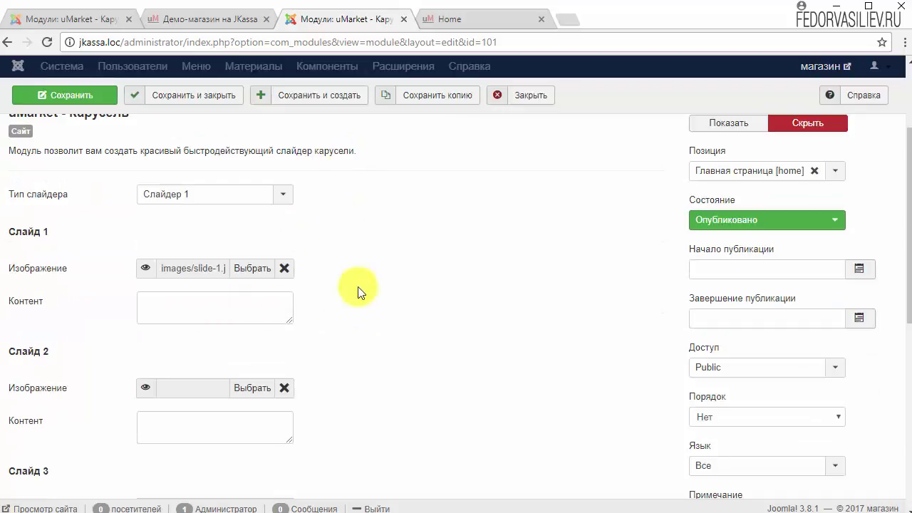
scroll(428, 274, "down", 1)
mouse_move(20, 240)
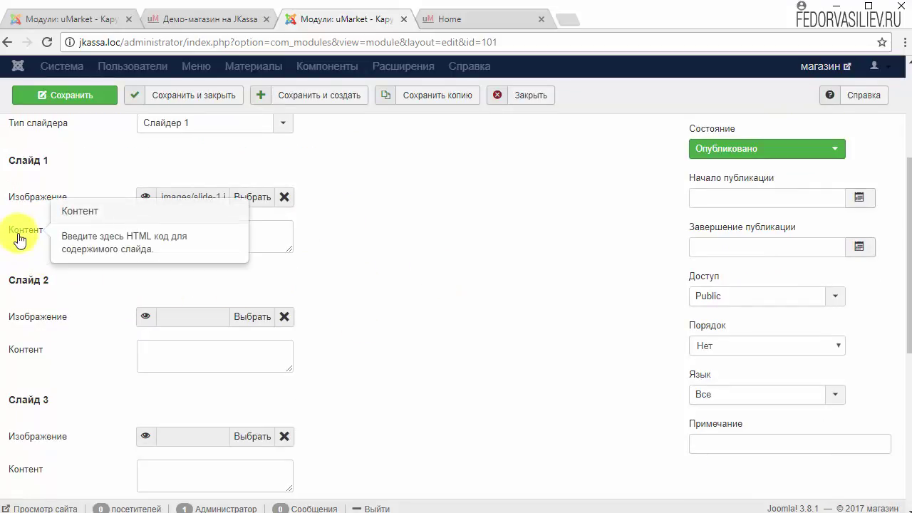
left_click_drag(289, 248, 336, 320)
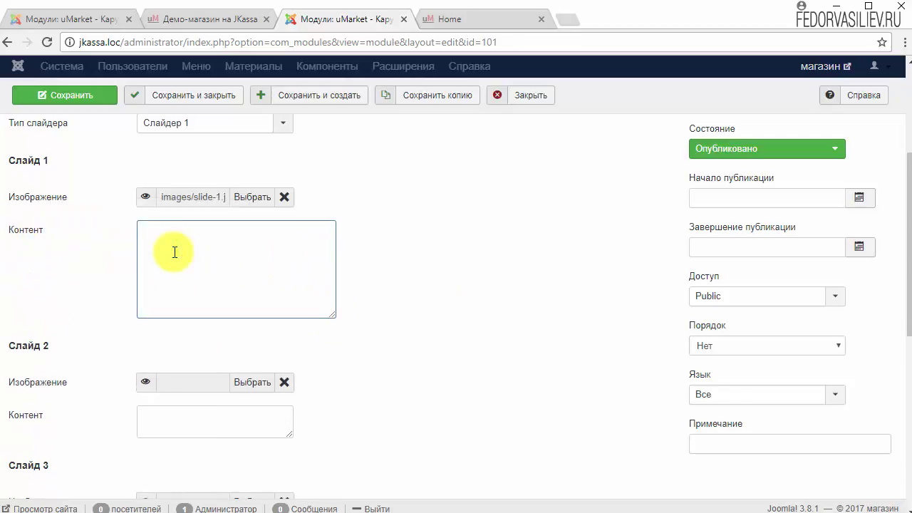
Set slide-2.jpg as the image of Слайд 2 and save the carousel module.
left_click_drag(224, 413, 226, 391)
left_click(250, 385)
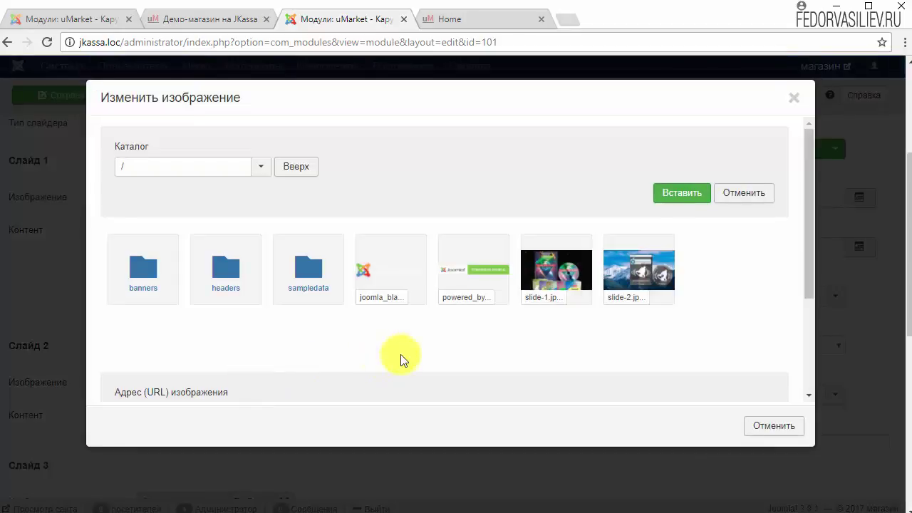
left_click(638, 282)
left_click(689, 194)
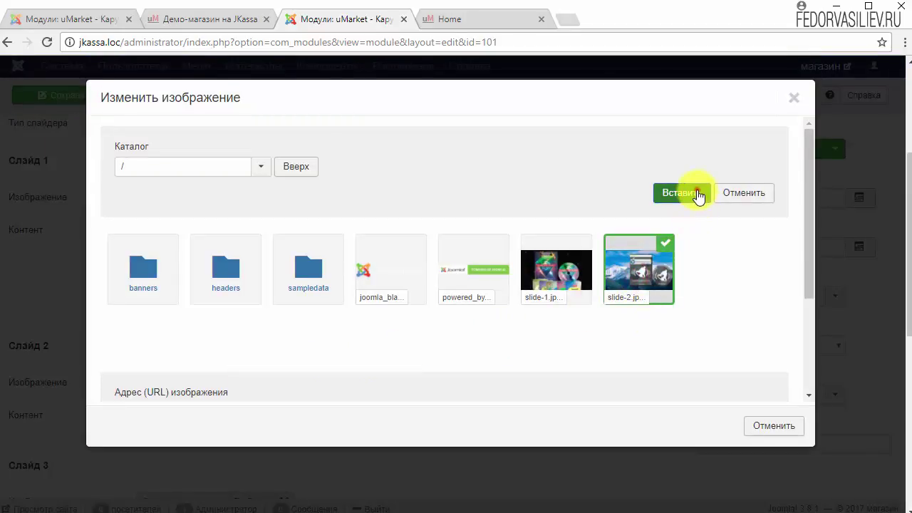
scroll(530, 323, "up", 3)
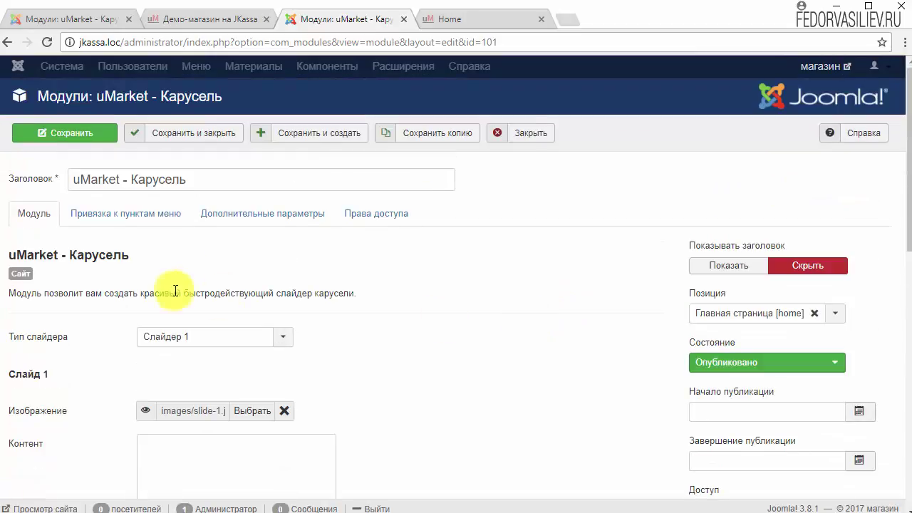
left_click(77, 134)
Reload the jkassa.loc home page and check both carousel slides using the slide indicator dots.
left_click(454, 21)
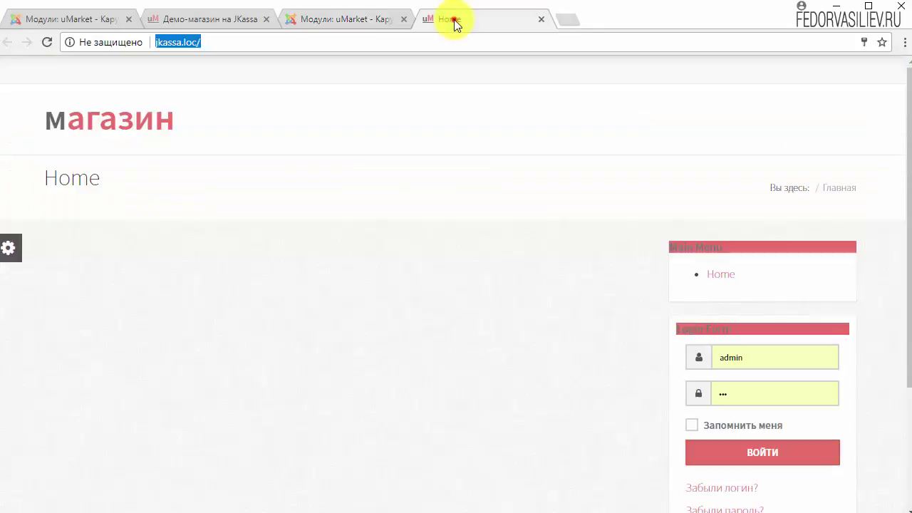
left_click(45, 41)
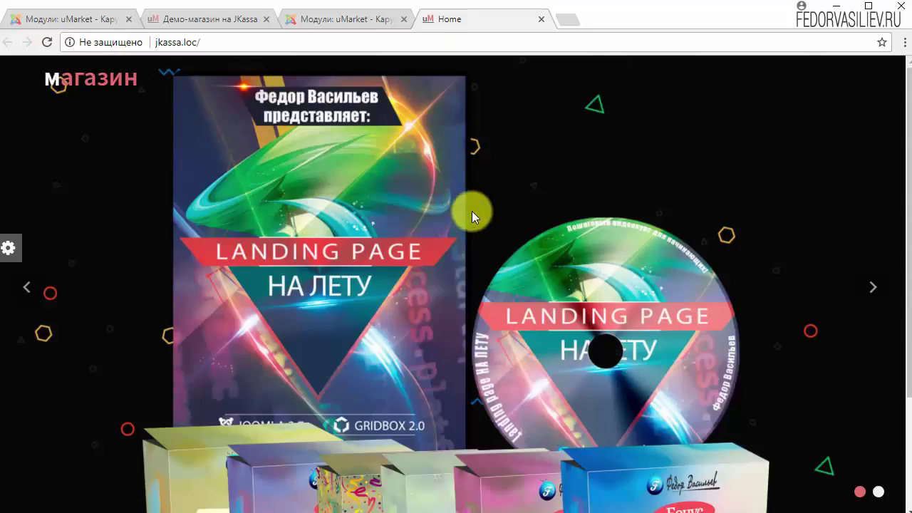
scroll(572, 256, "down", 2)
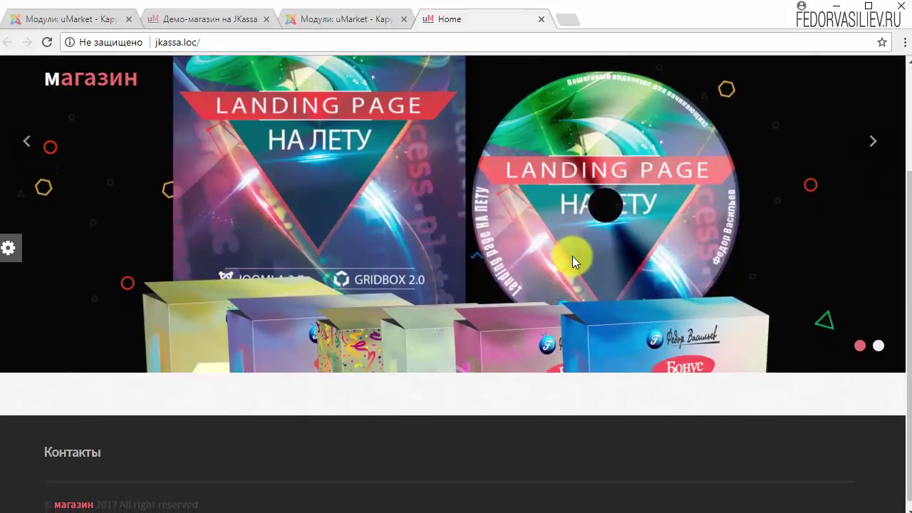
left_click(875, 347)
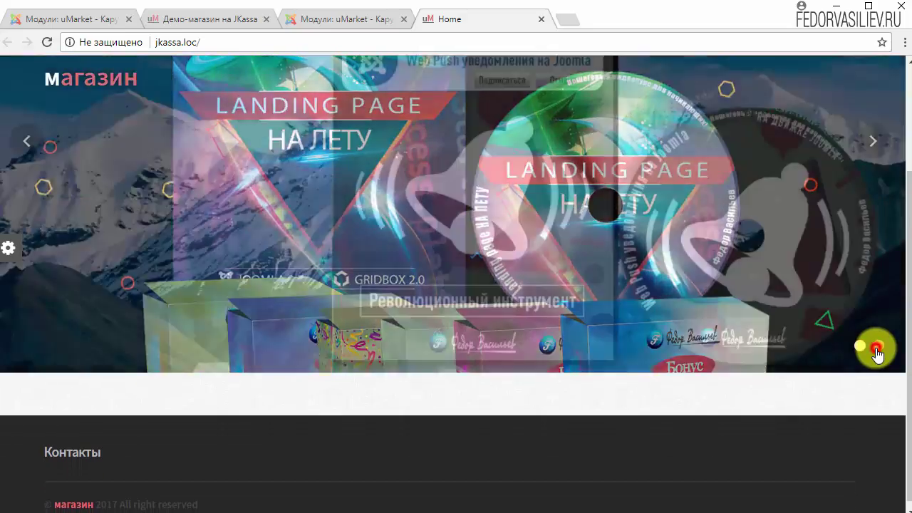
scroll(841, 399, "up", 2)
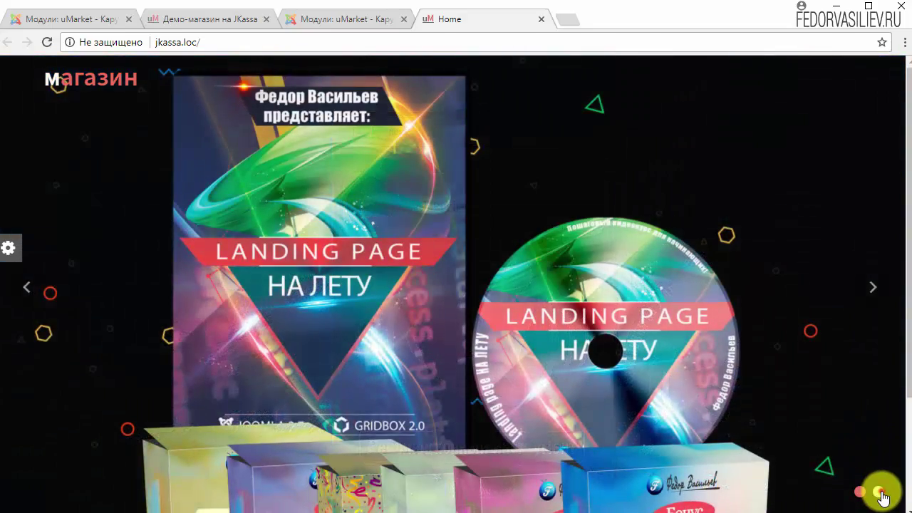
left_click(878, 488)
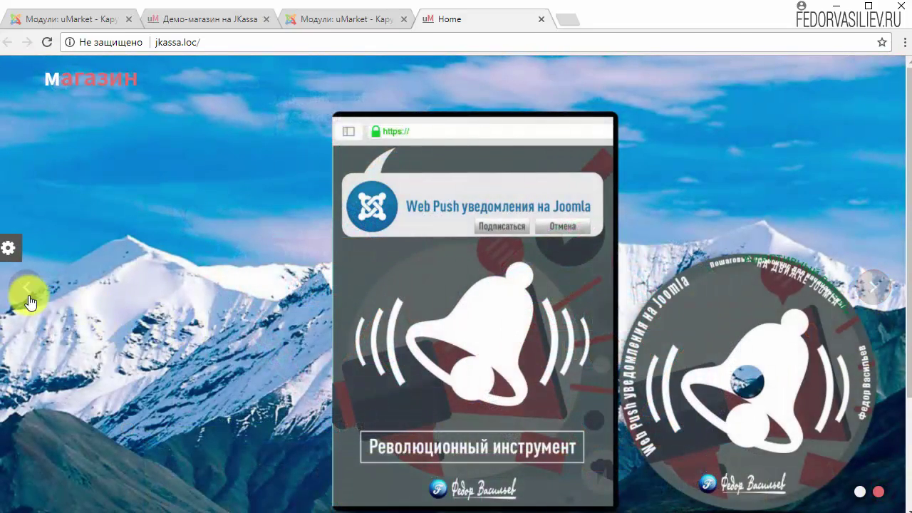
Page through the jkassa.loc carousel with its navigation arrows and examine how both slides fit the page.
left_click(870, 292)
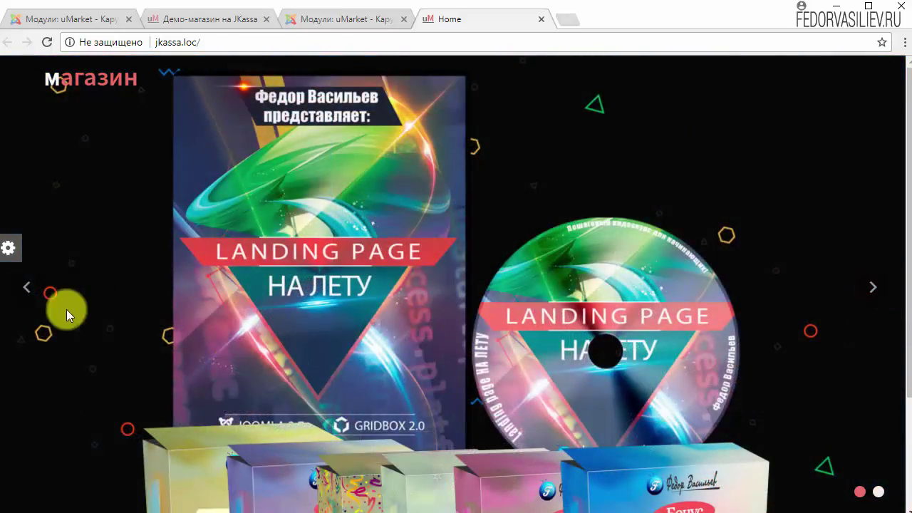
left_click(884, 290)
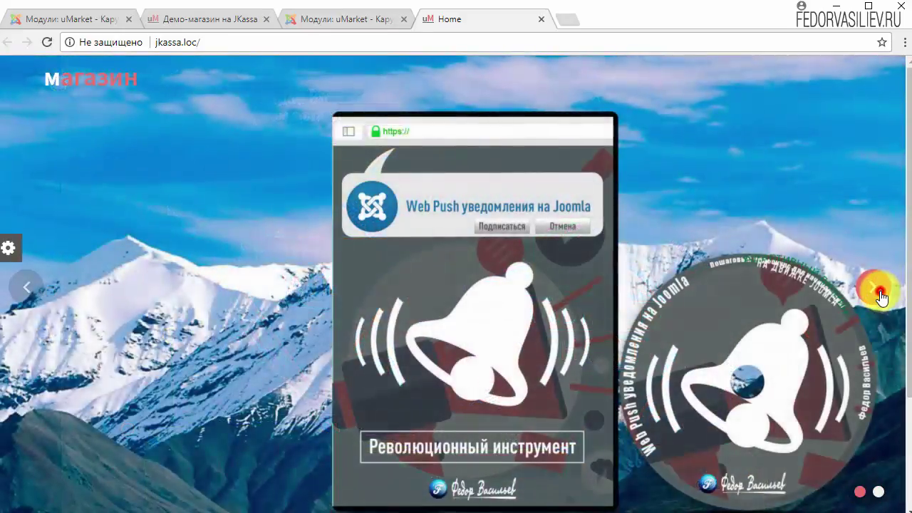
left_click(882, 288)
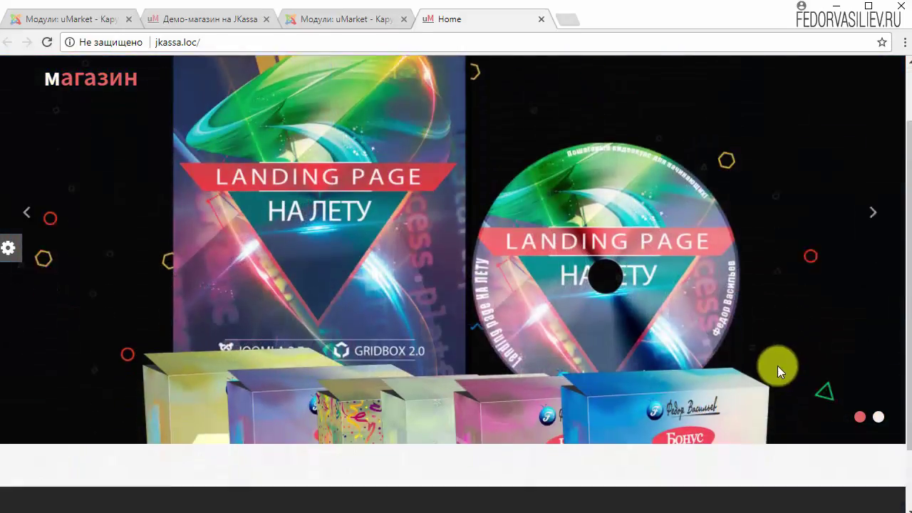
scroll(777, 365, "down", 2)
scroll(777, 366, "up", 3)
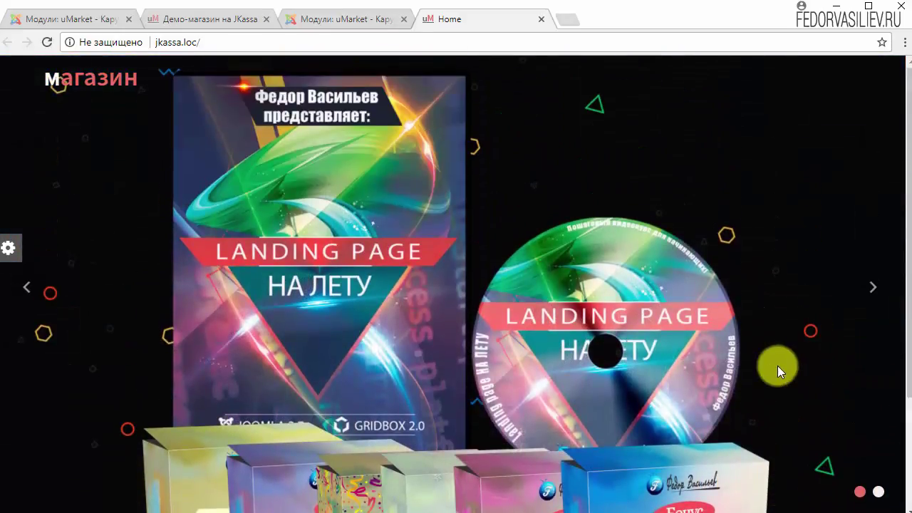
left_click(873, 290)
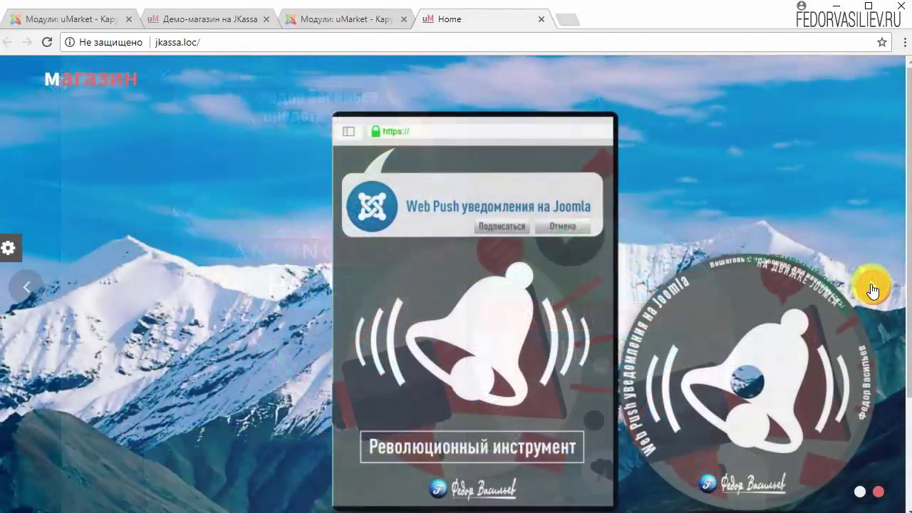
scroll(835, 283, "down", 2)
scroll(835, 282, "up", 2)
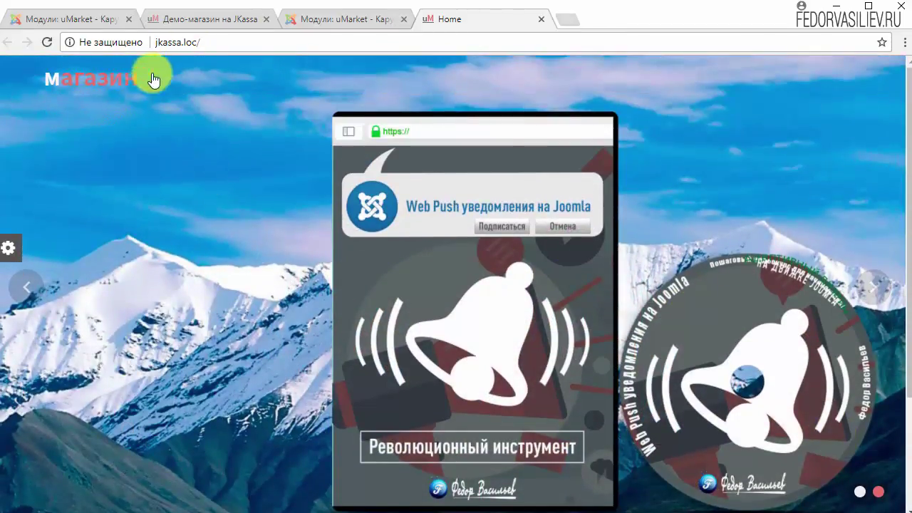
Compare the slide content in the demo Home 1 module with the text and buttons on the demo store's home page slider.
left_click(80, 21)
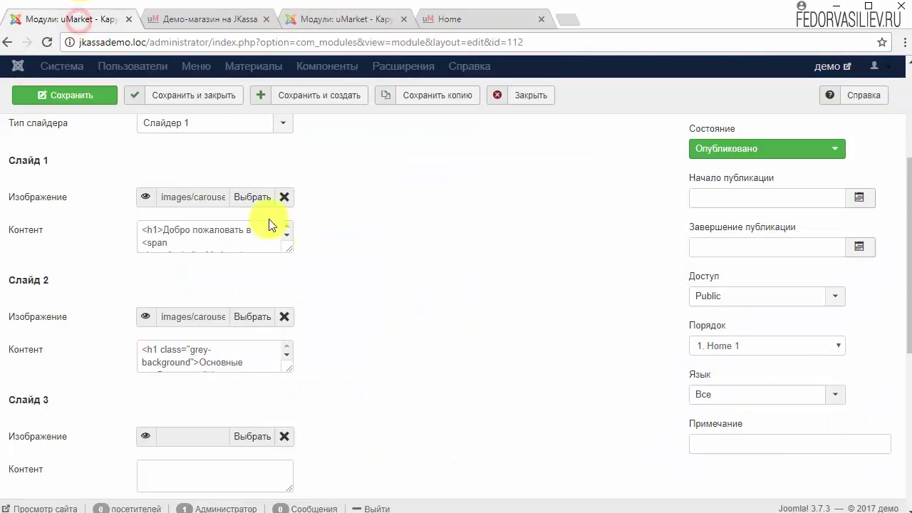
left_click(438, 21)
left_click(228, 22)
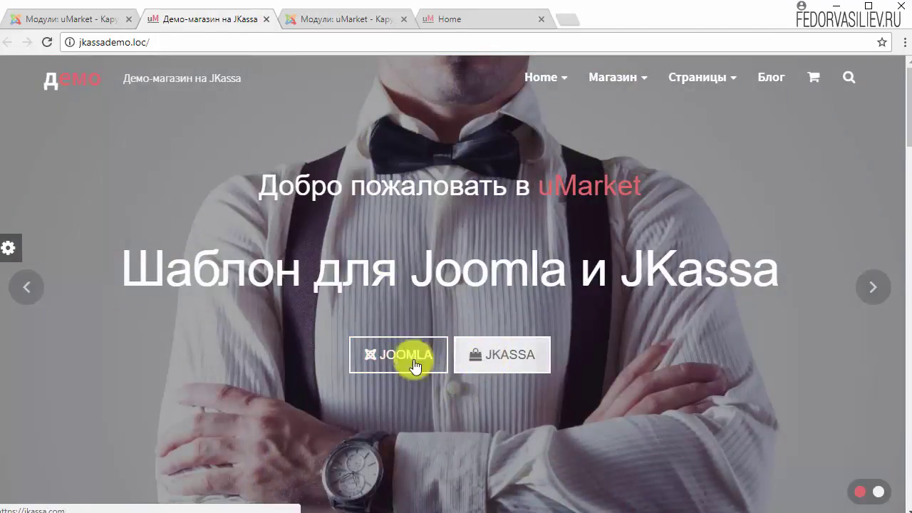
Page through the demo store's home page slider and examine the text, list and buttons on both slides.
left_click(878, 291)
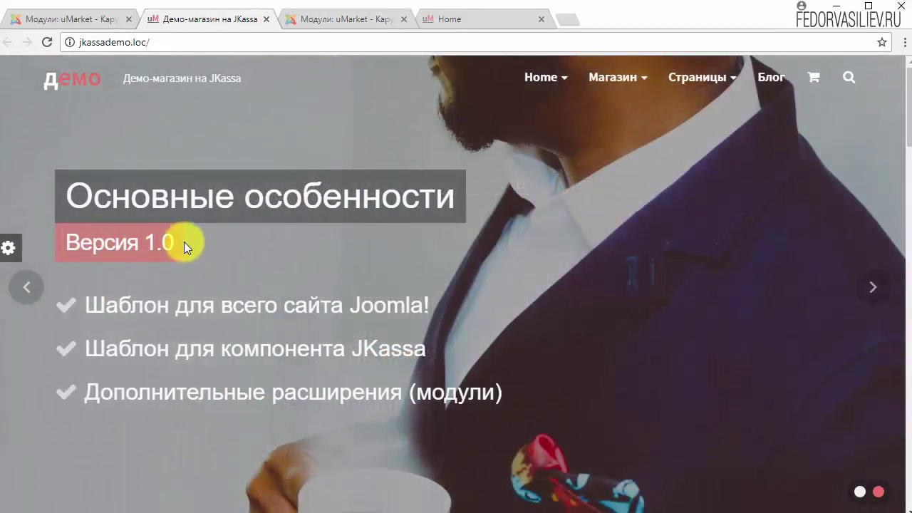
left_click(184, 242)
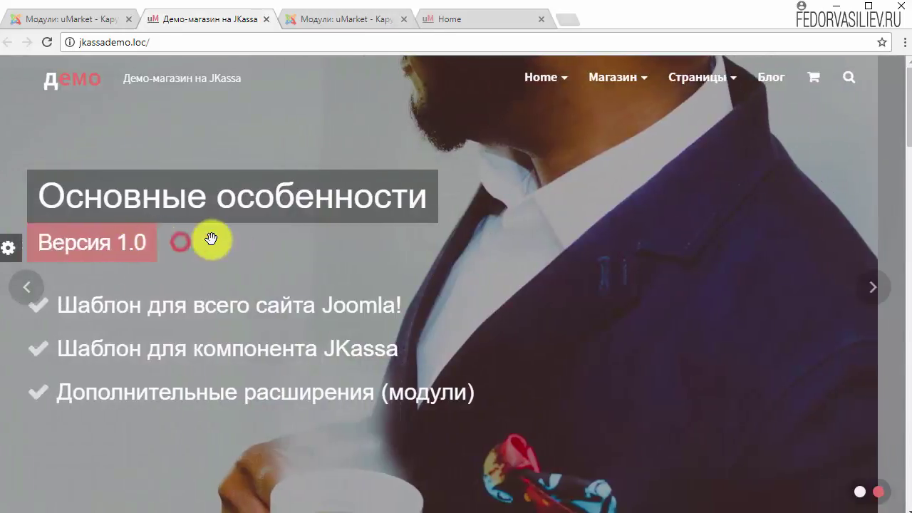
left_click_drag(209, 234, 126, 251)
left_click_drag(787, 243, 3, 221)
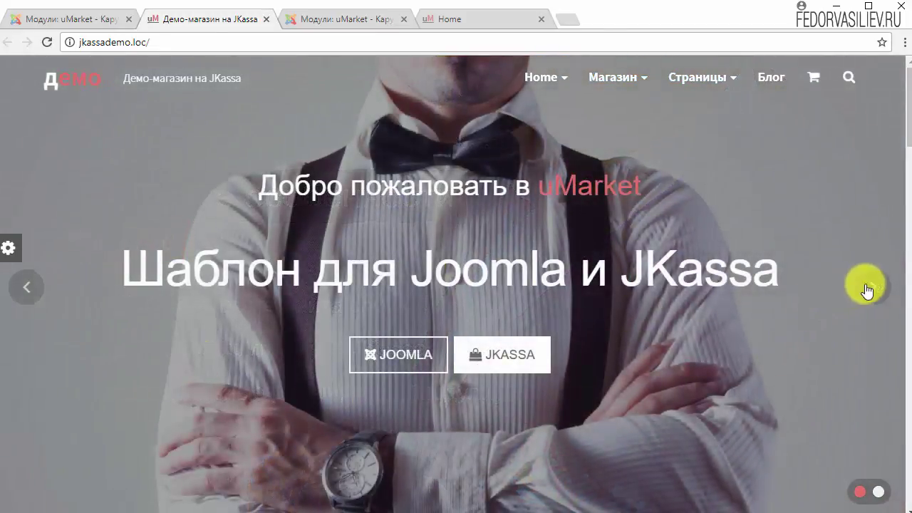
left_click(869, 287)
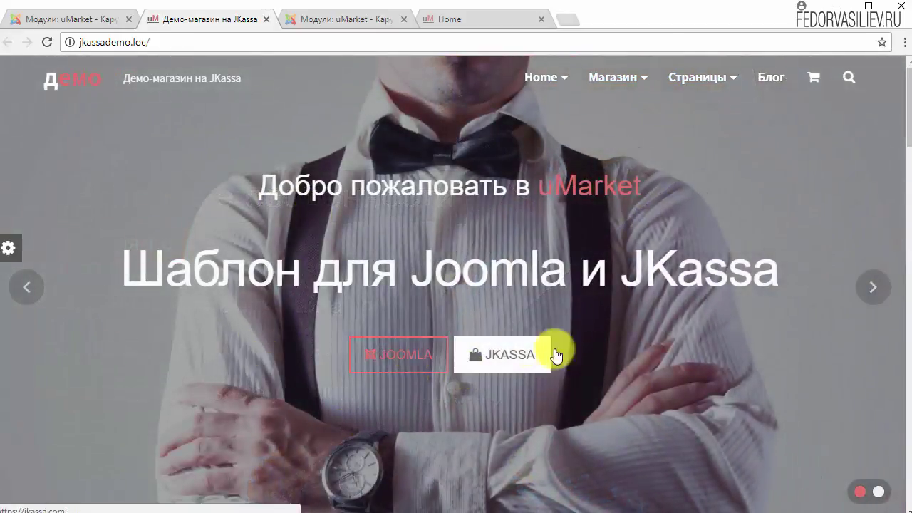
left_click(871, 288)
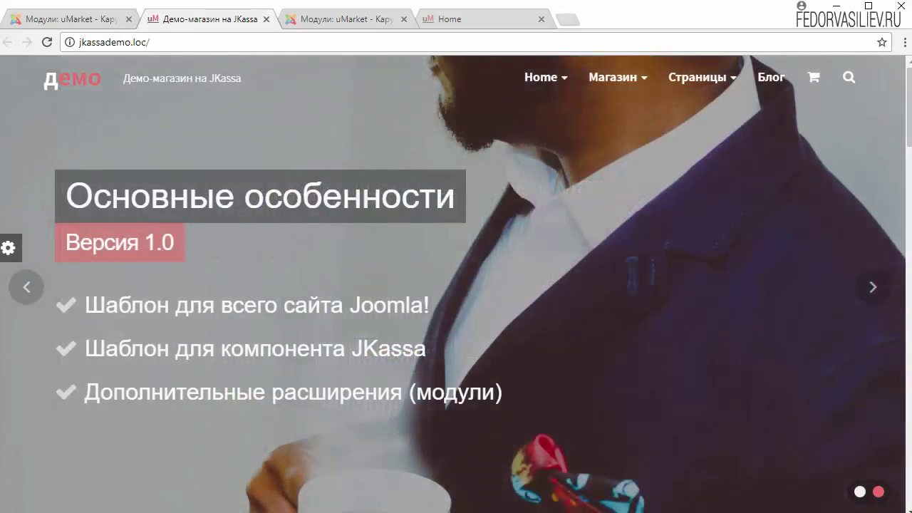
left_click(21, 296)
Enlarge the Слайд 1 content field in the demo site's Home 1 module and copy its entire HTML code.
key("ctrl+1")
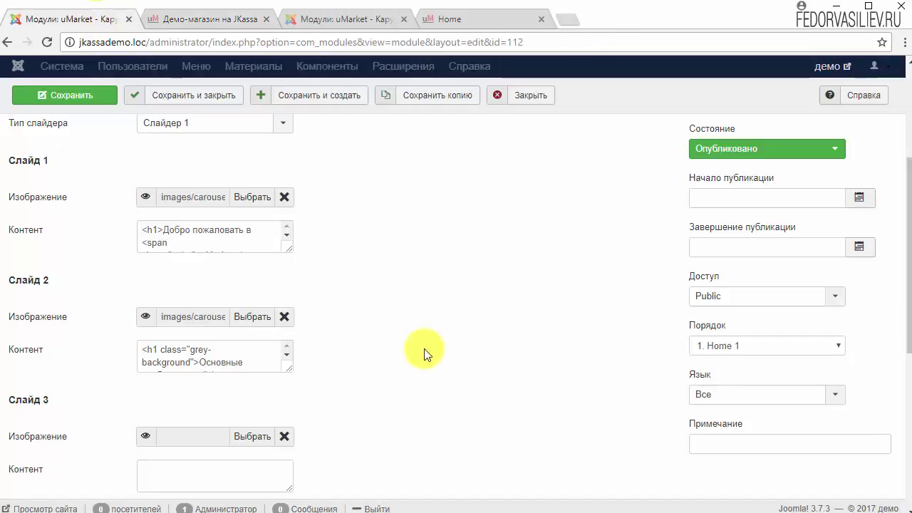
scroll(441, 289, "up", 2)
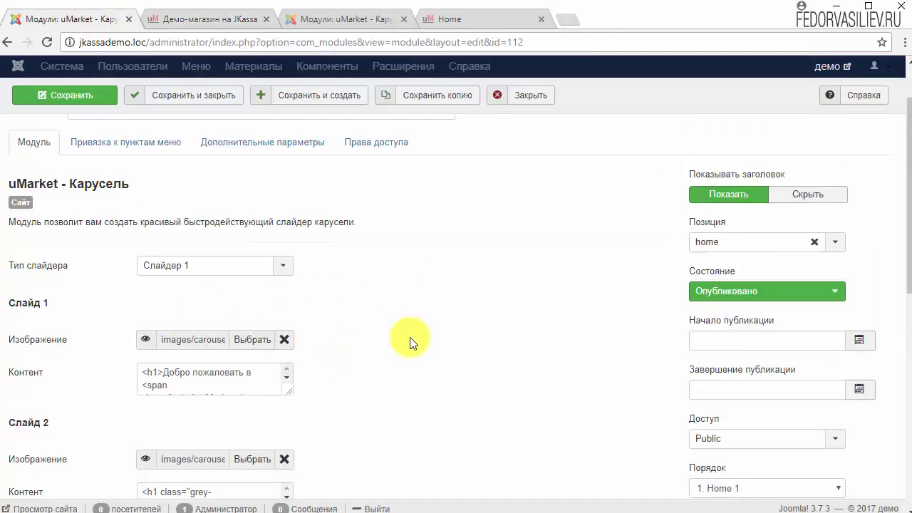
scroll(408, 342, "down", 1)
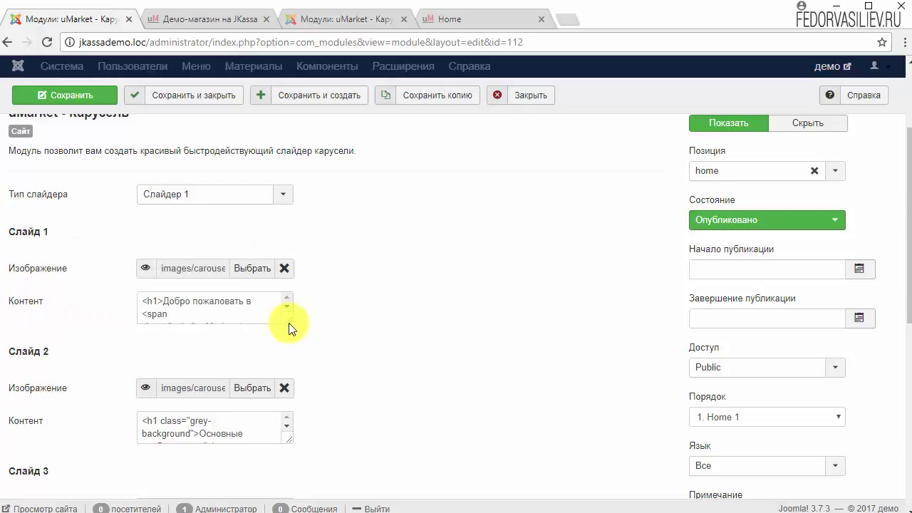
left_click_drag(288, 322, 624, 461)
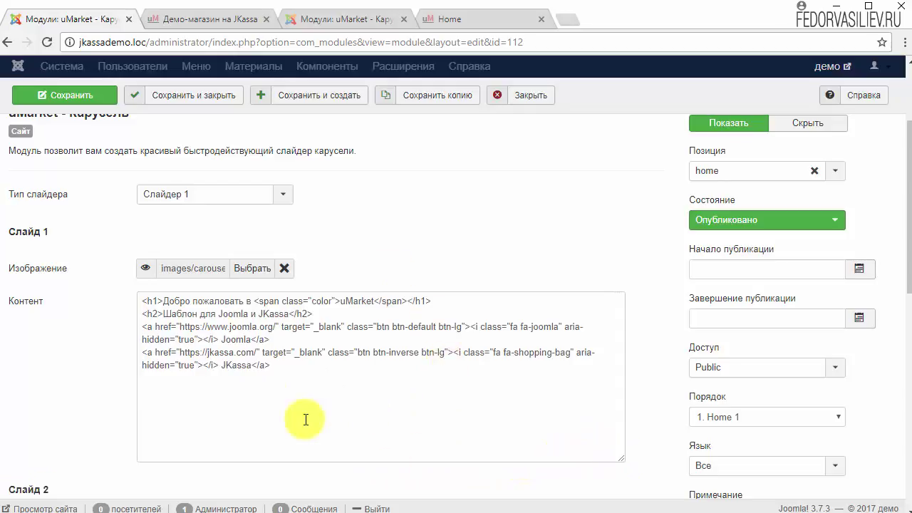
left_click_drag(164, 301, 141, 301)
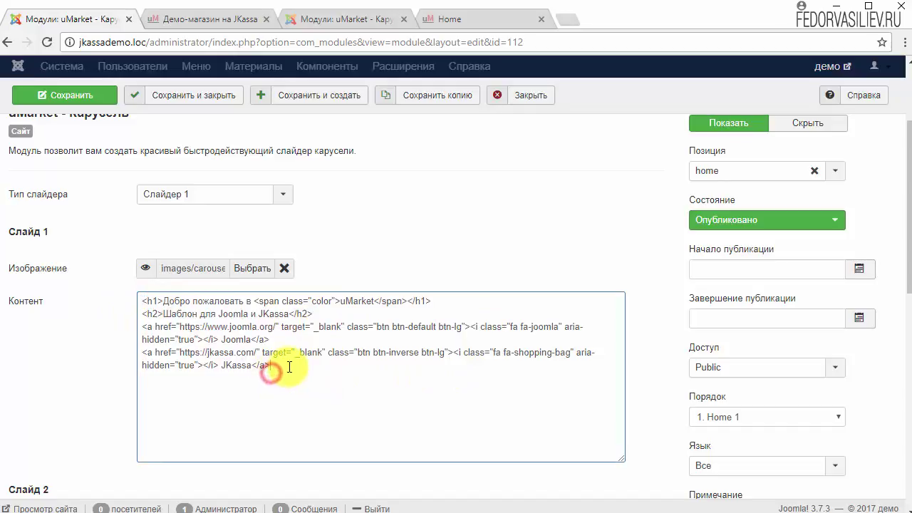
key("ctrl+a")
right_click(193, 332)
left_click(230, 360)
Paste the copied HTML into the enlarged Слайд 1 content field of the jkassa.loc carousel module.
left_click(337, 21)
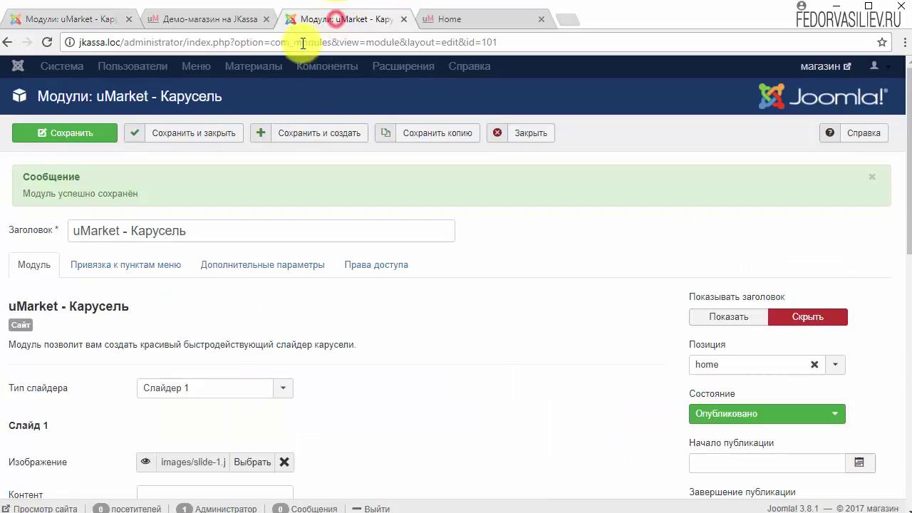
scroll(370, 288, "down", 4)
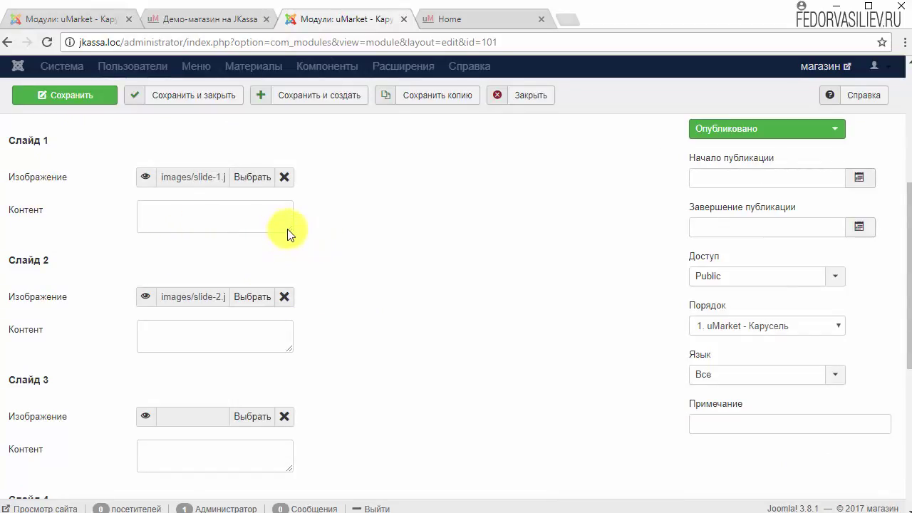
left_click_drag(287, 229, 560, 387)
right_click(230, 259)
left_click(267, 344)
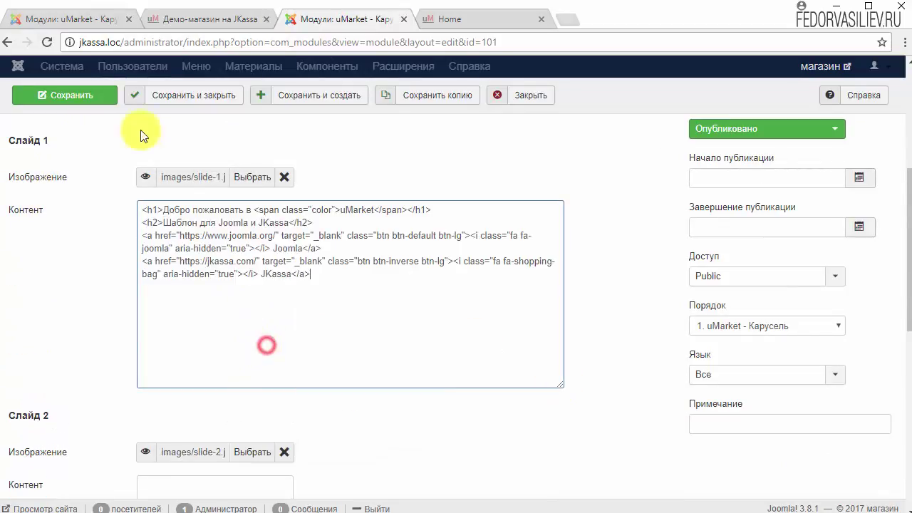
Enlarge the Слайд 2 content field in the demo site's Home 1 module and copy all of its HTML code.
left_click(69, 24)
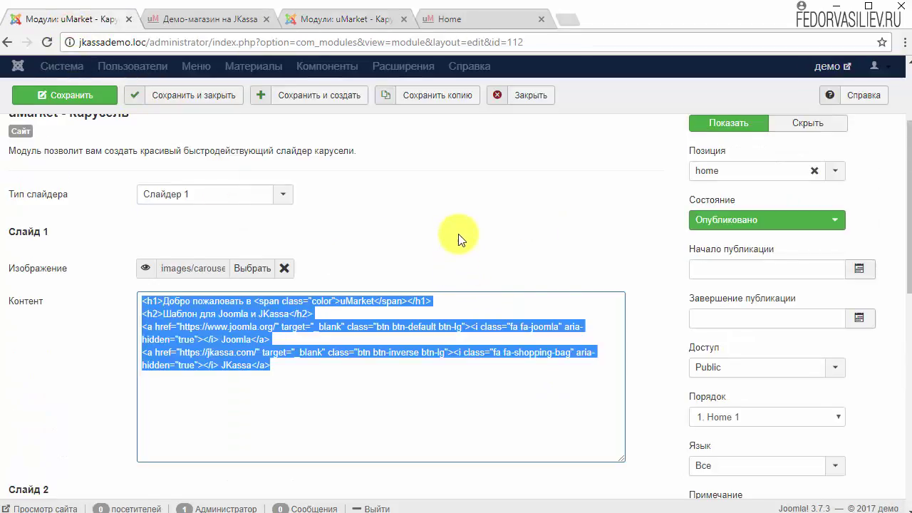
scroll(458, 238, "down", 4)
triple_click(41, 200)
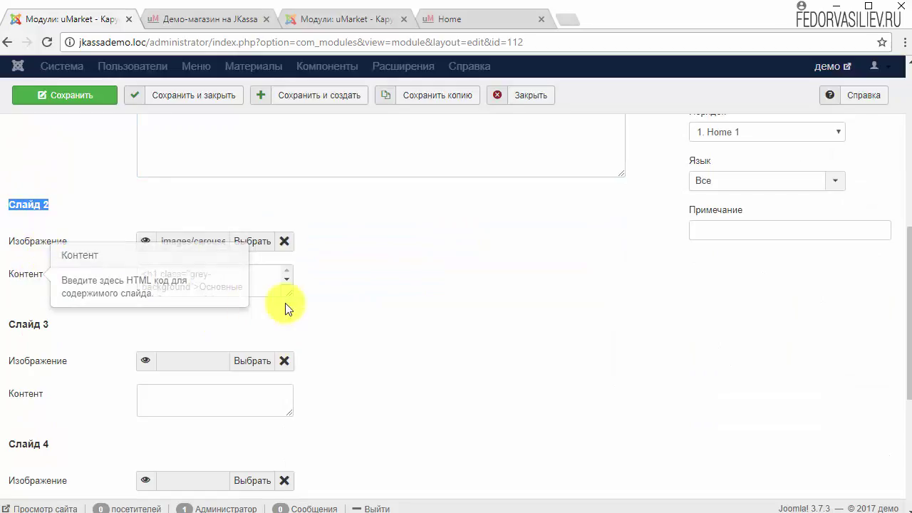
left_click_drag(288, 296, 745, 433)
left_click_drag(207, 381, 143, 269)
right_click(158, 297)
left_click(201, 329)
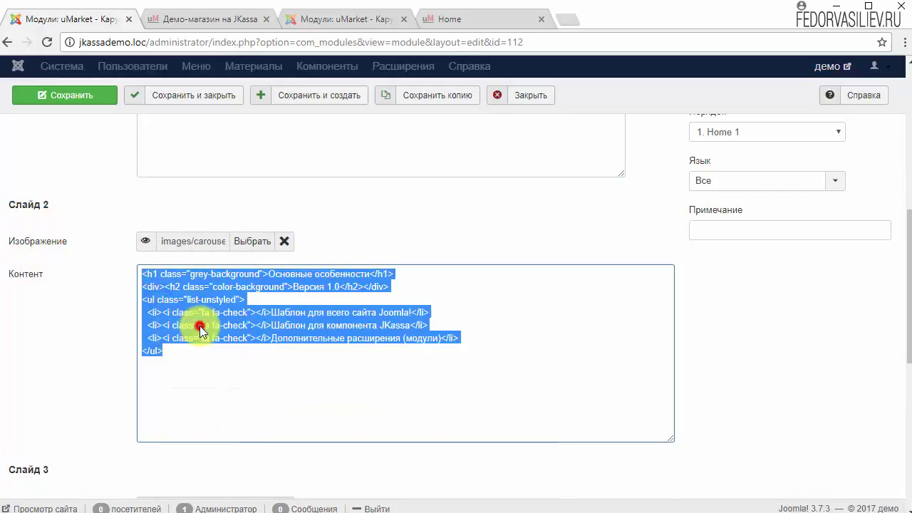
Paste the copied HTML into the Слайд 2 content field of the jkassa.loc carousel module and save the module.
left_click(346, 19)
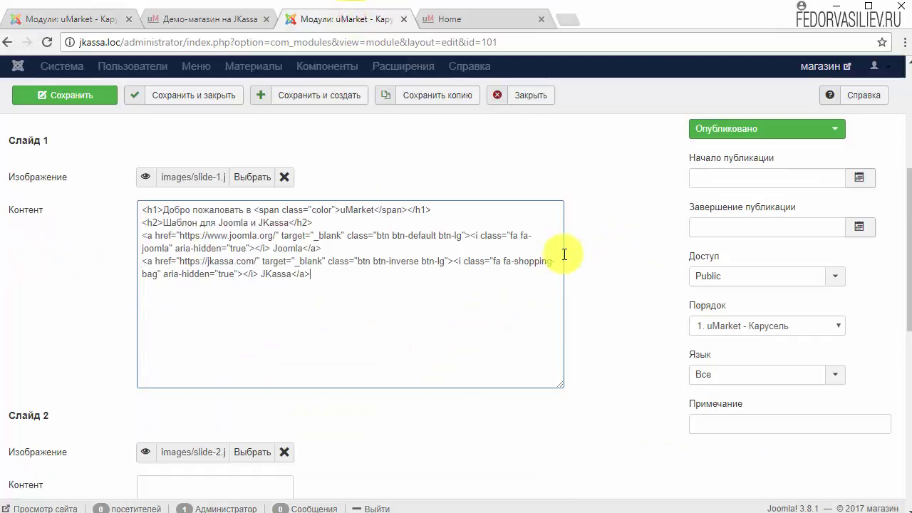
scroll(563, 254, "down", 3)
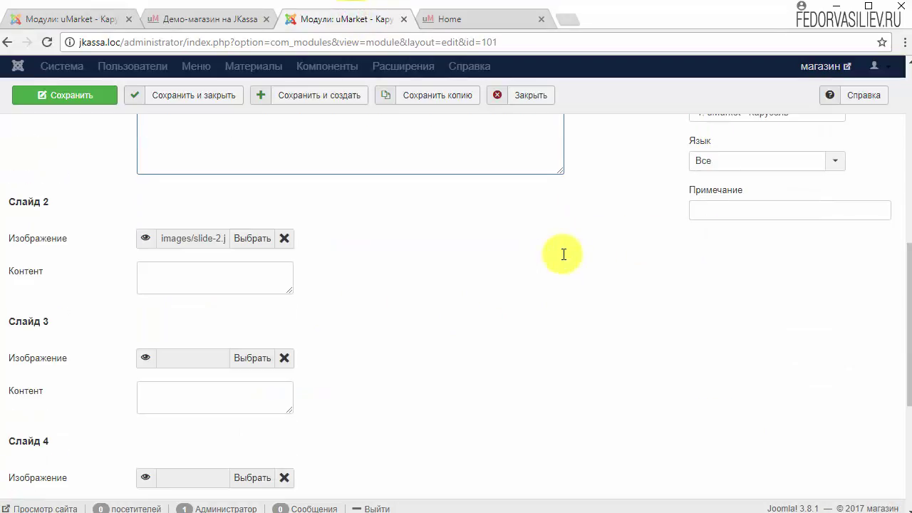
left_click_drag(294, 297, 482, 409)
right_click(281, 306)
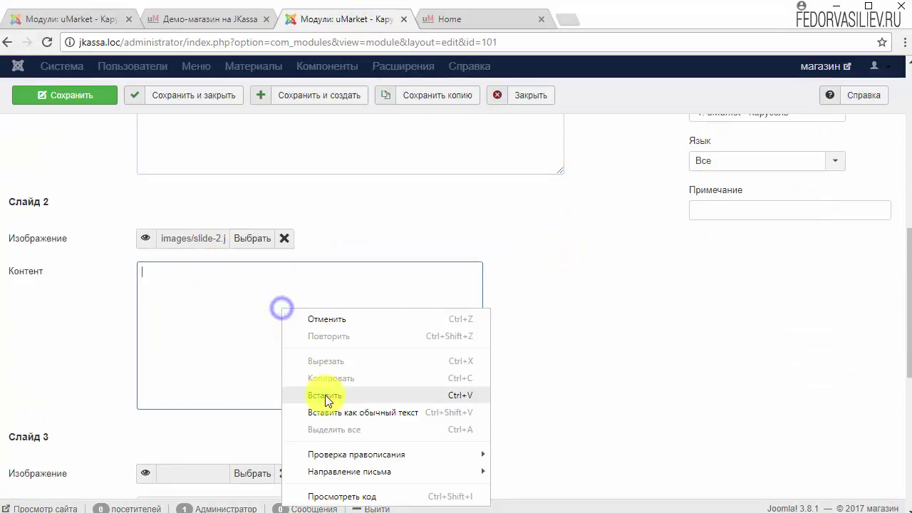
left_click(324, 395)
left_click(67, 97)
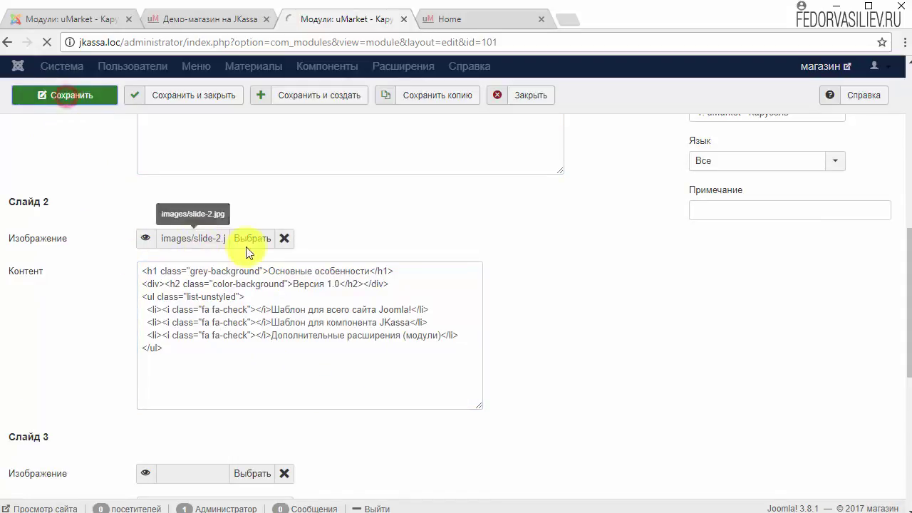
Reload the jkassa.loc home page and compare the text layout of both slides with the demo store's slider.
left_click(477, 21)
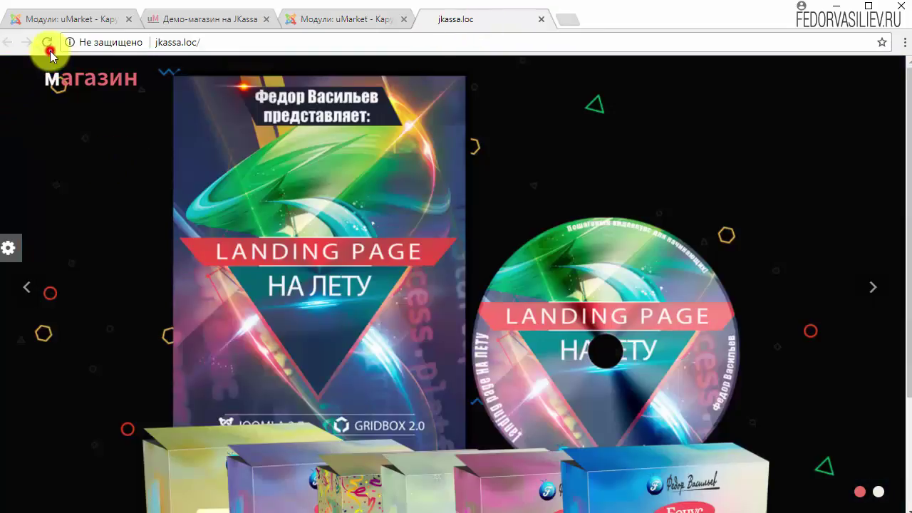
left_click(48, 47)
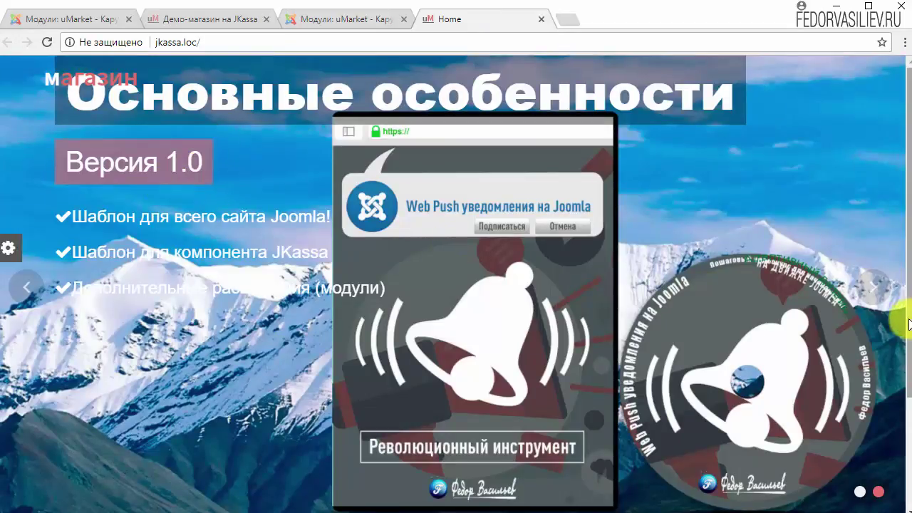
left_click(872, 286)
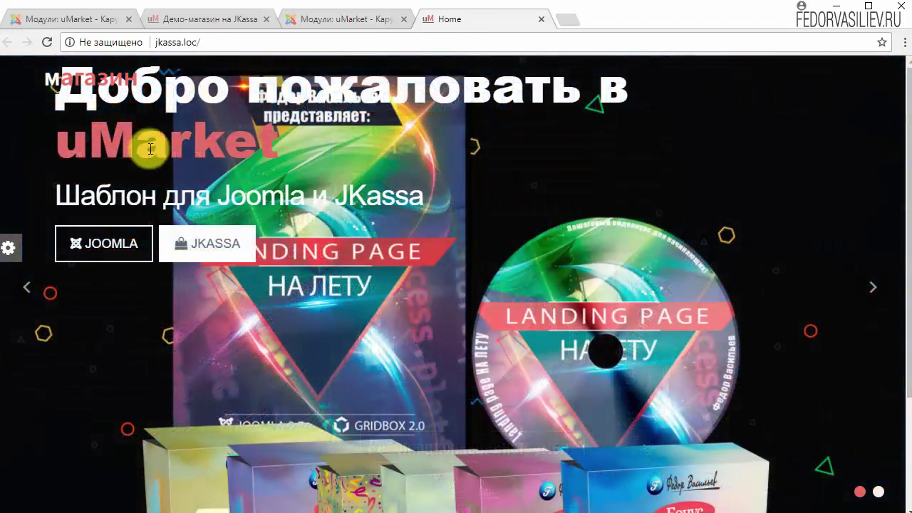
left_click(244, 24)
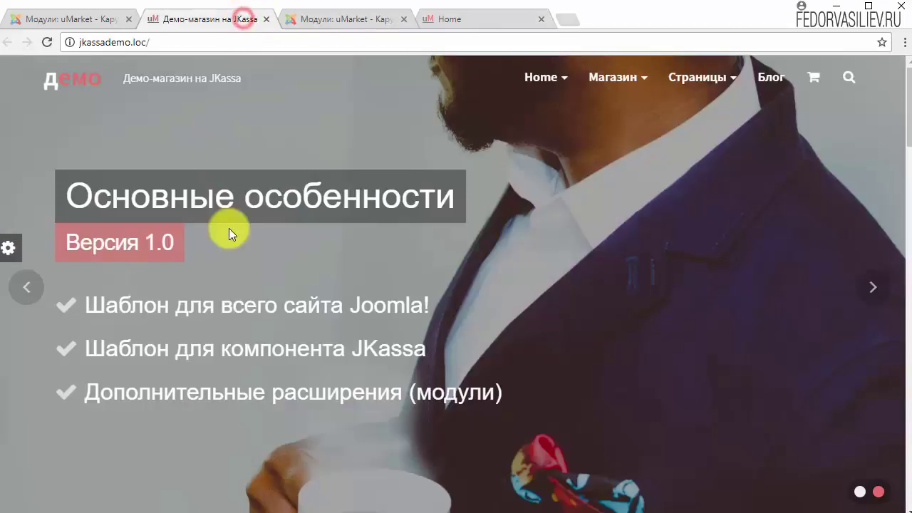
left_click(26, 285)
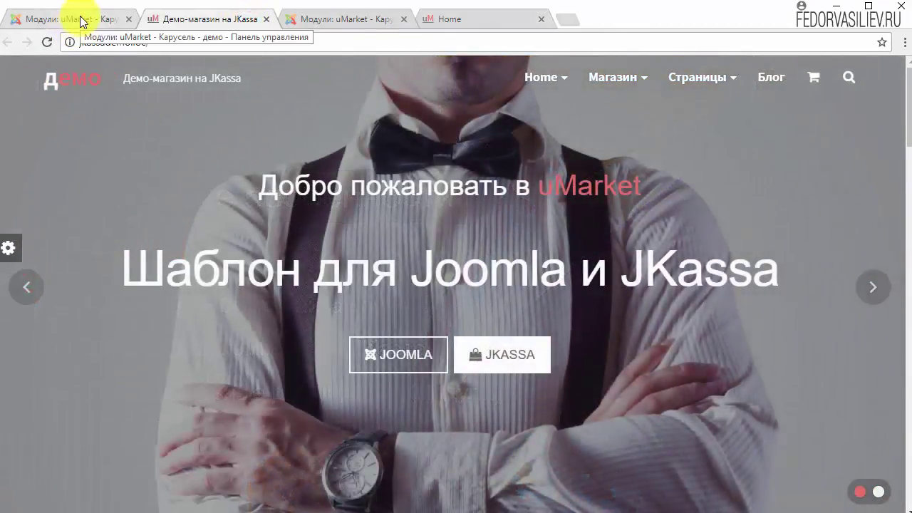
Copy the entire CSS code from the CSS field of the demo site's Home 1 module.
left_click(79, 20)
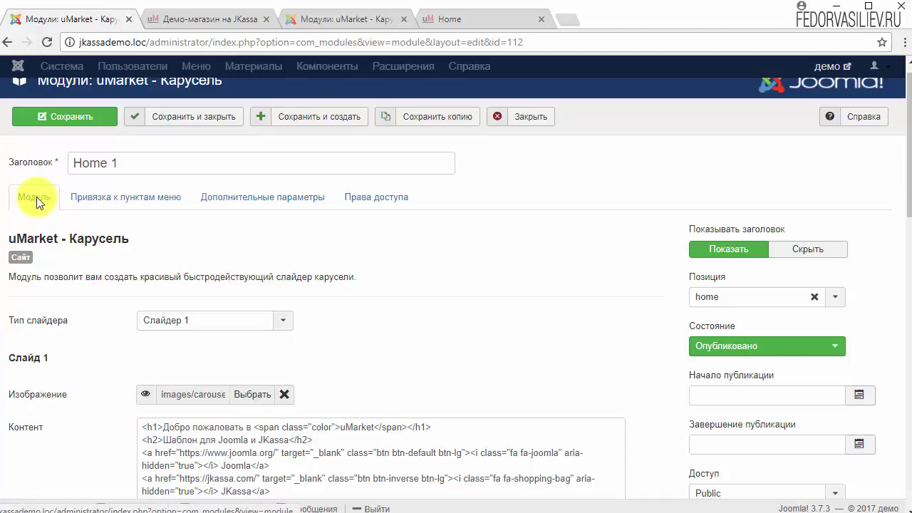
scroll(356, 274, "down", 12)
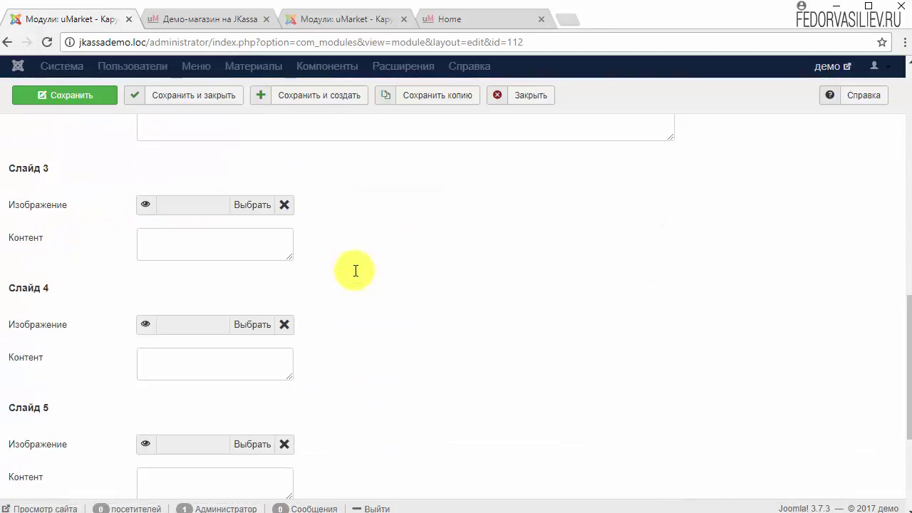
scroll(357, 274, "down", 4)
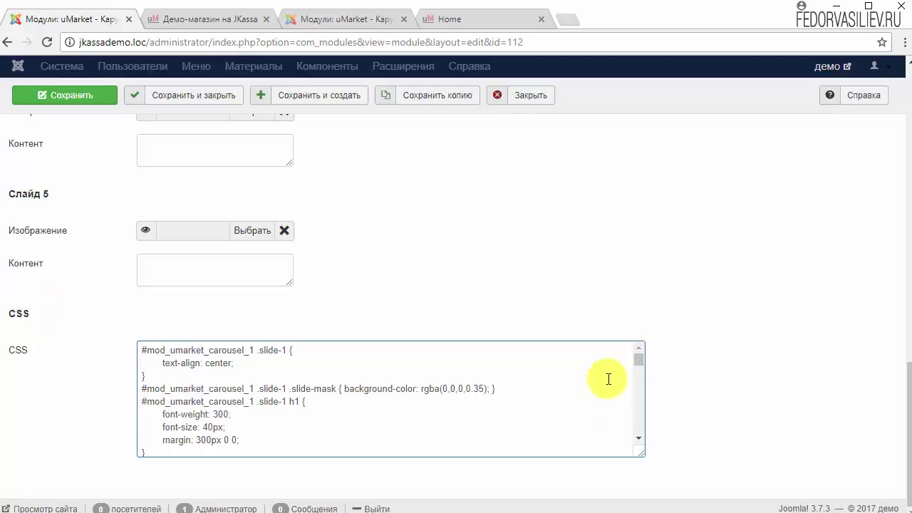
mouse_move(638, 360)
left_mouse_down()
mouse_move(640, 433)
mouse_move(636, 354)
left_mouse_up()
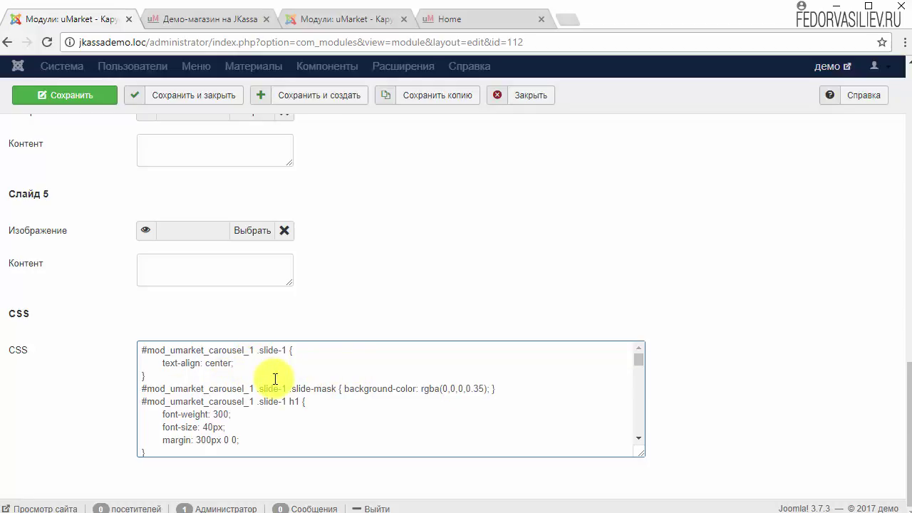
key("ctrl+a")
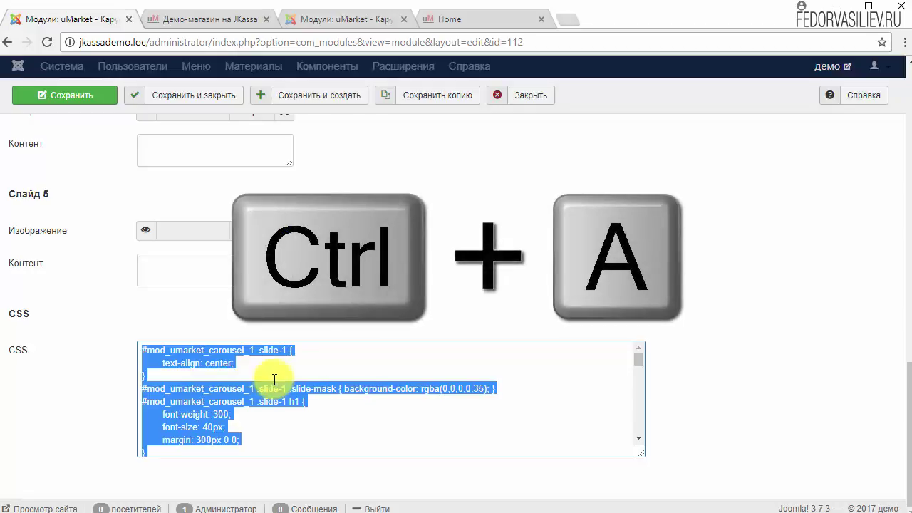
key("ctrl+c")
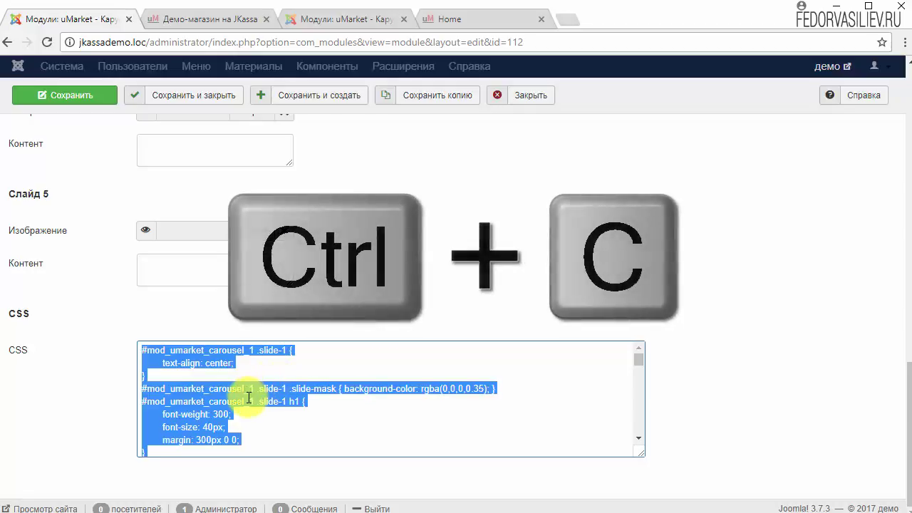
mouse_move(640, 357)
left_mouse_down()
mouse_move(637, 436)
mouse_move(649, 372)
left_mouse_up()
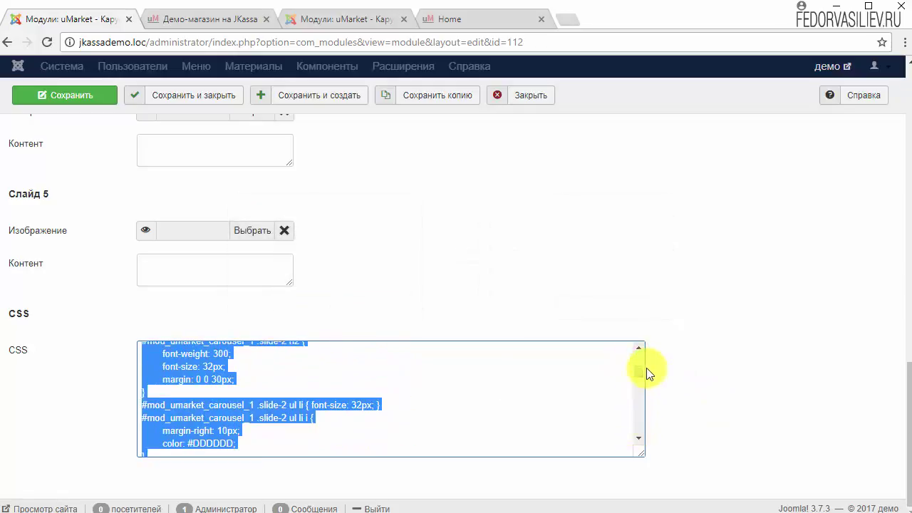
Paste the copied styles into the CSS field of the jkassa.loc carousel module and enlarge the field to show the code's beginning.
left_click(349, 19)
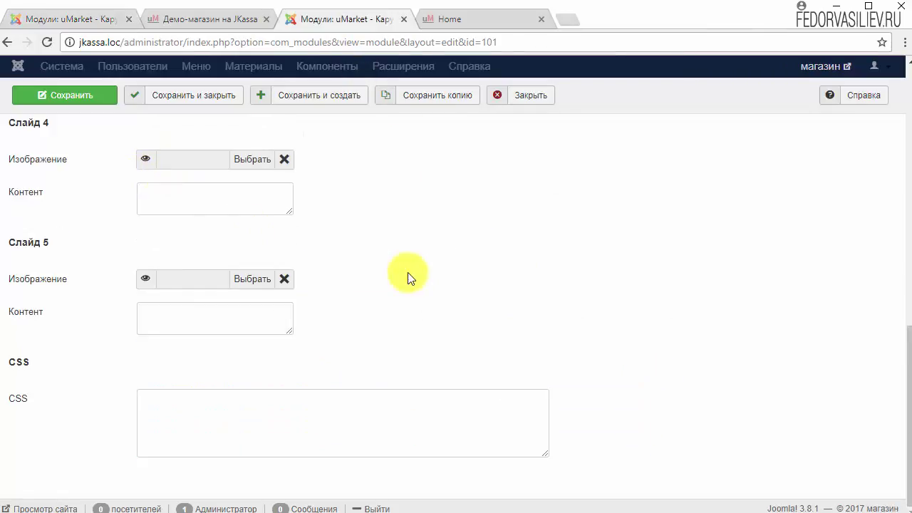
right_click(193, 408)
left_click(235, 492)
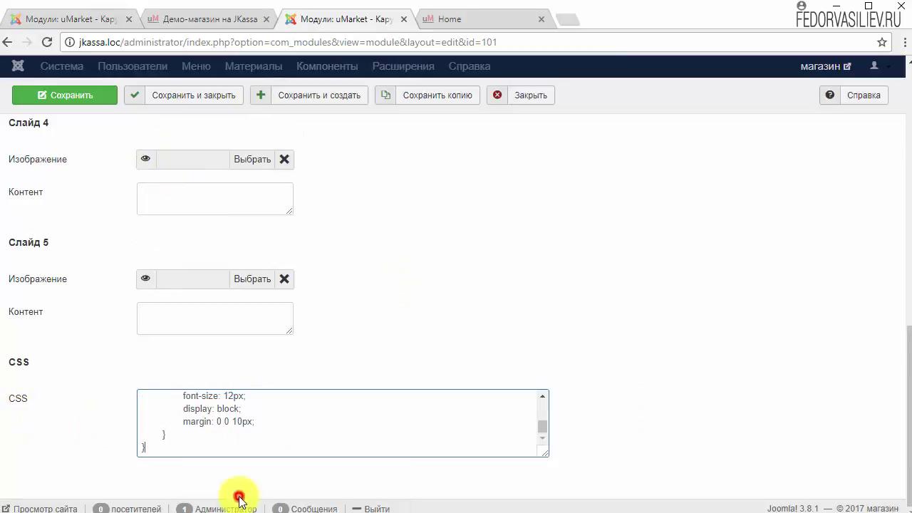
left_click_drag(547, 432, 548, 402)
left_click_drag(546, 454, 594, 497)
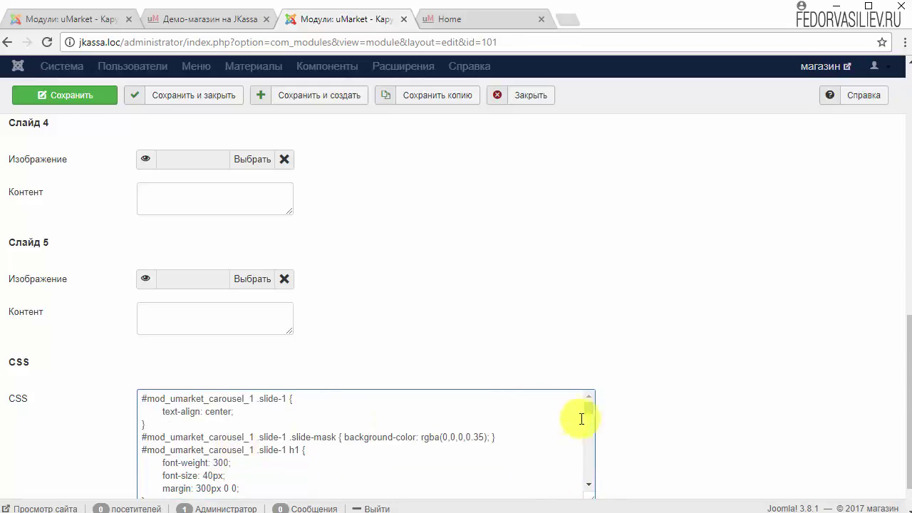
Look through the pasted CSS code of the jkassa.loc carousel module and save the module.
left_click_drag(590, 409, 590, 423)
scroll(438, 446, "down", 3)
scroll(347, 464, "down", 3)
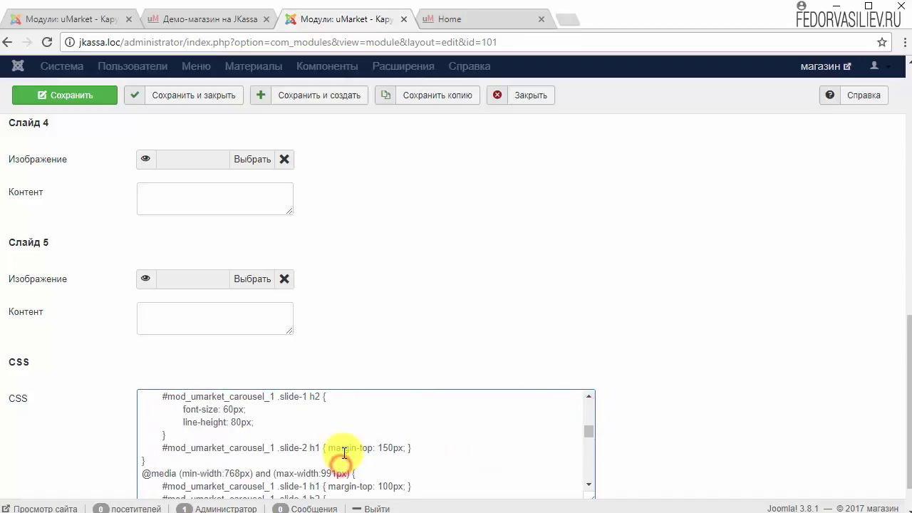
scroll(344, 453, "down", 5)
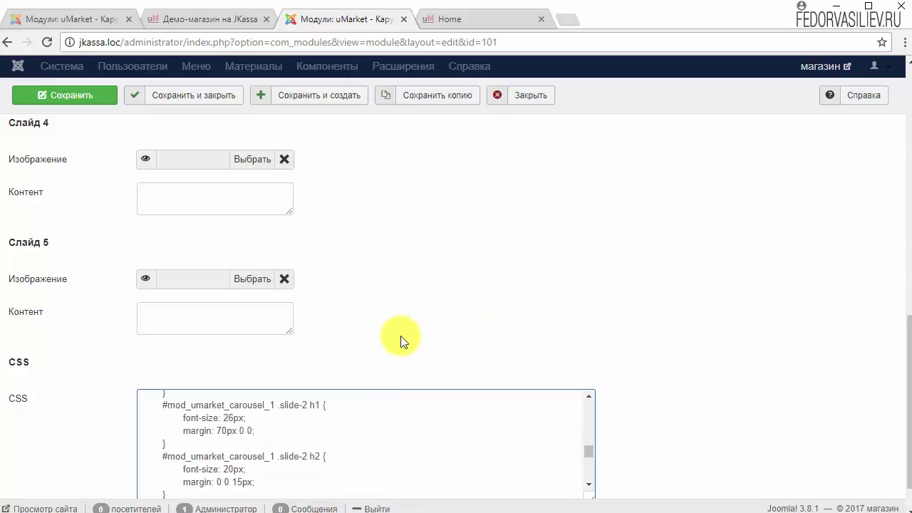
scroll(407, 338, "up", 4)
scroll(324, 338, "up", 4)
left_click(61, 93)
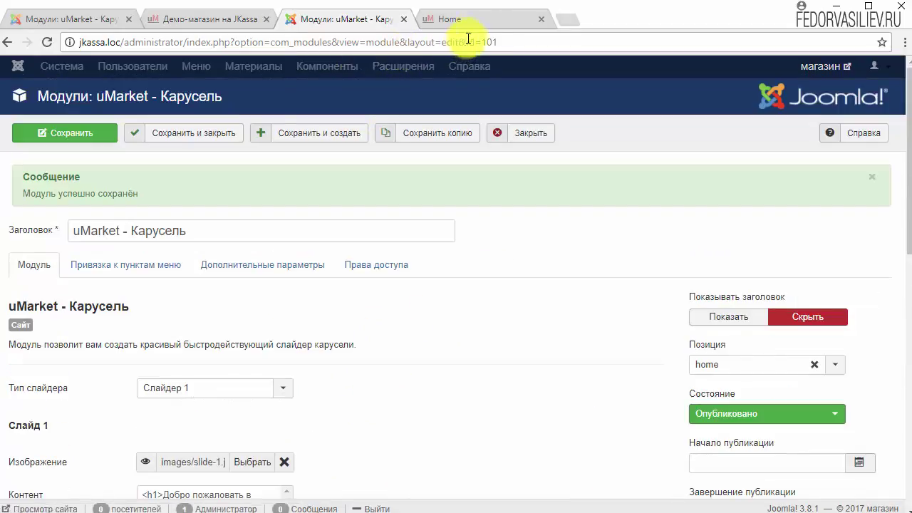
Reload the jkassa.loc home page and check the styled text on both carousel slides.
left_click(463, 19)
left_click(46, 43)
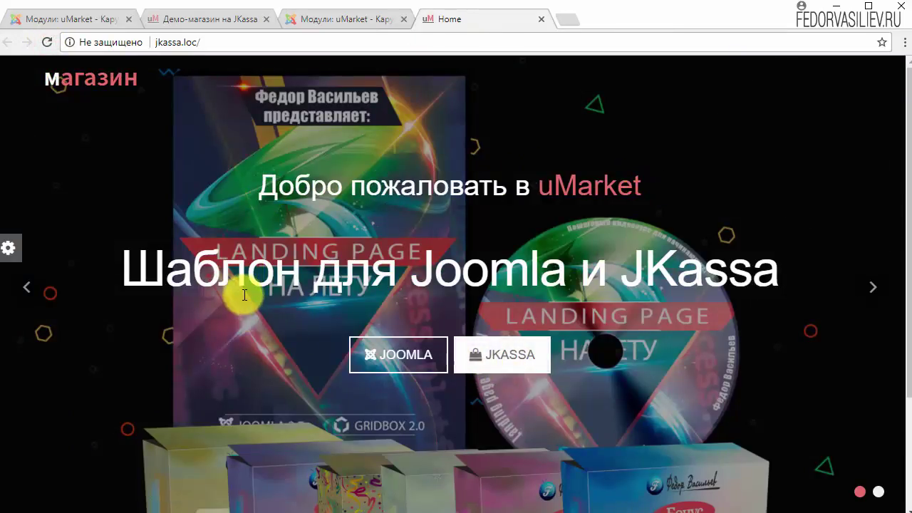
left_click(870, 292)
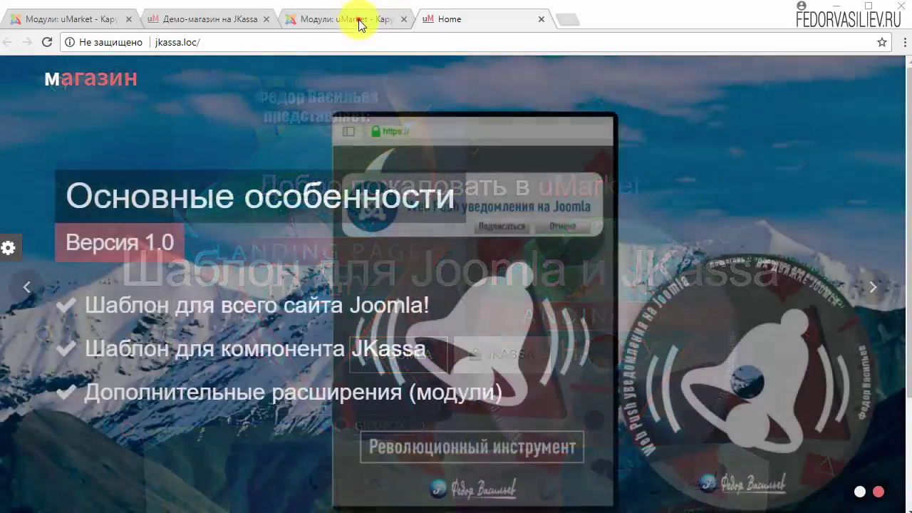
Return to the carousel module, place Notepad with the course title below the Слайд 1 content, and locate the h1 text to replace.
left_click(357, 19)
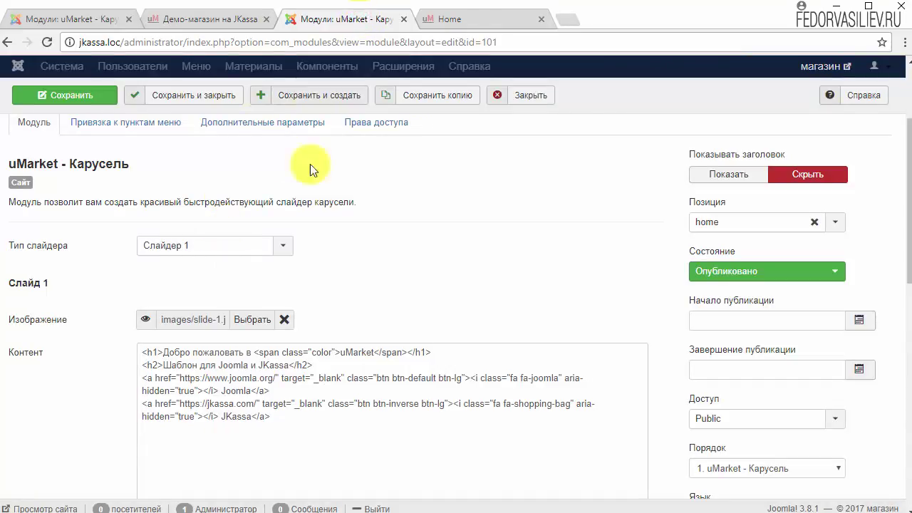
left_click(281, 510)
left_click_drag(280, 135, 339, 366)
left_click_drag(283, 378, 277, 434)
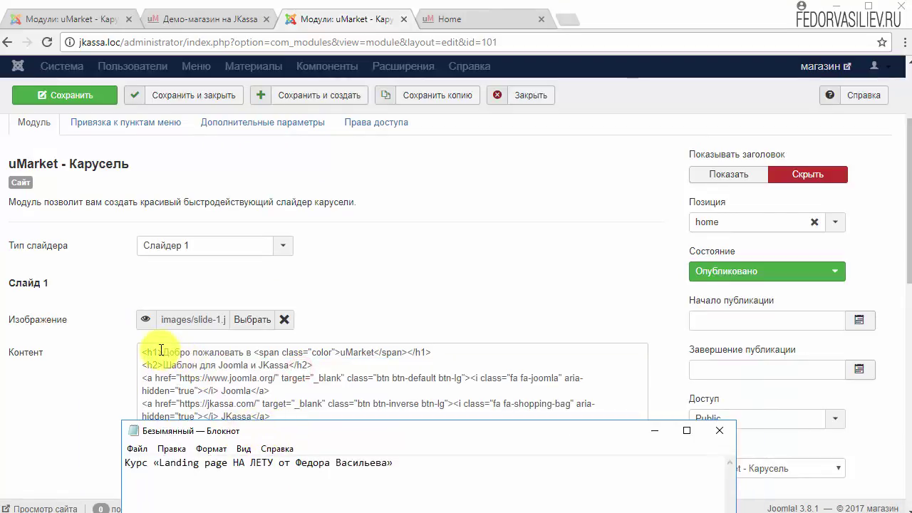
left_click_drag(164, 352, 258, 352)
left_click(369, 353)
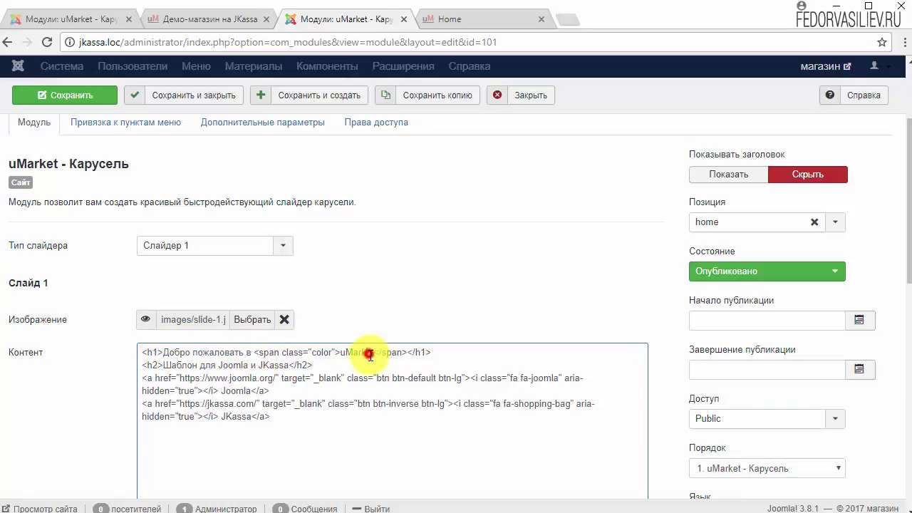
left_click_drag(373, 352, 340, 353)
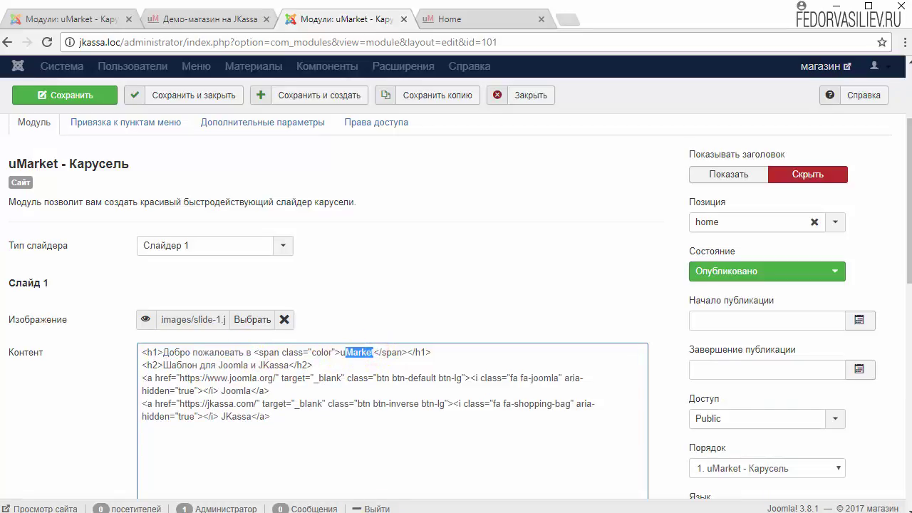
Copy «Курс «Landing page НА ЛЕТУ» from Notepad and paste it over «Добро пожаловать в» in the Слайд 1 h1 heading.
key("alt+Tab")
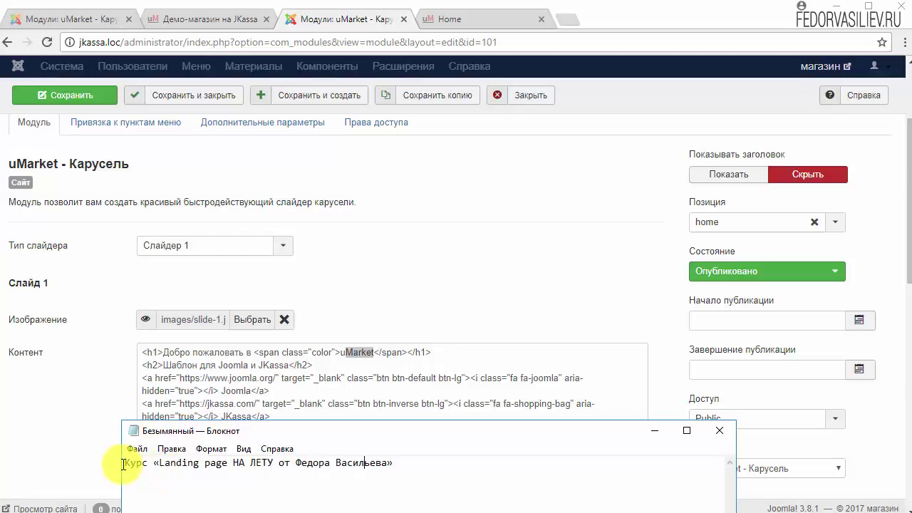
left_click_drag(124, 464, 258, 465)
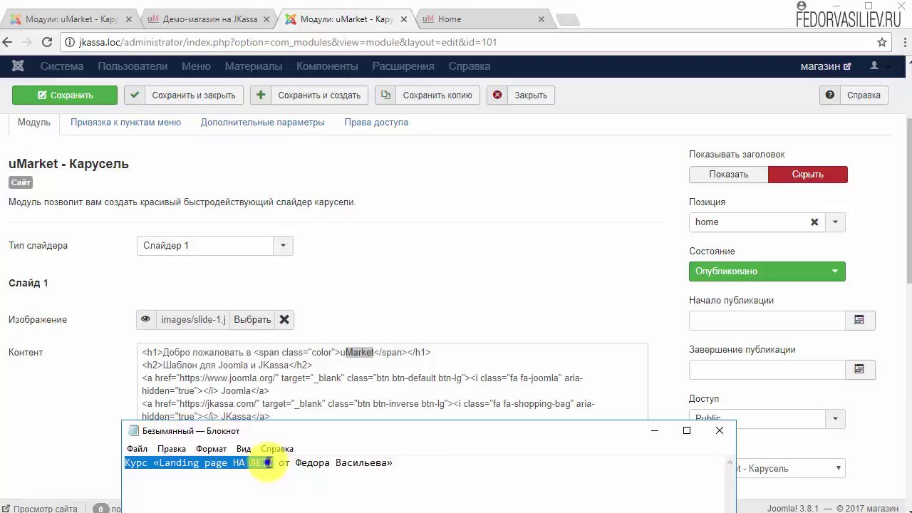
right_click(267, 463)
left_click(301, 507)
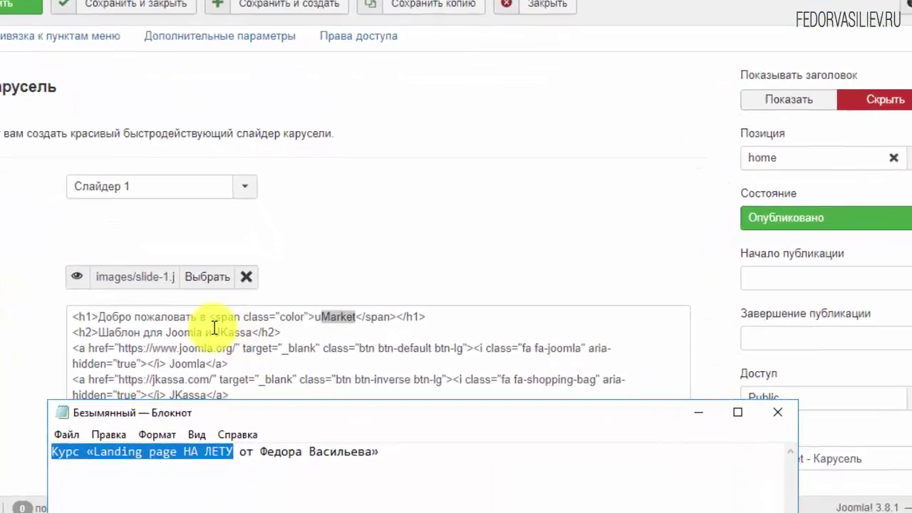
left_click_drag(181, 294, 60, 295)
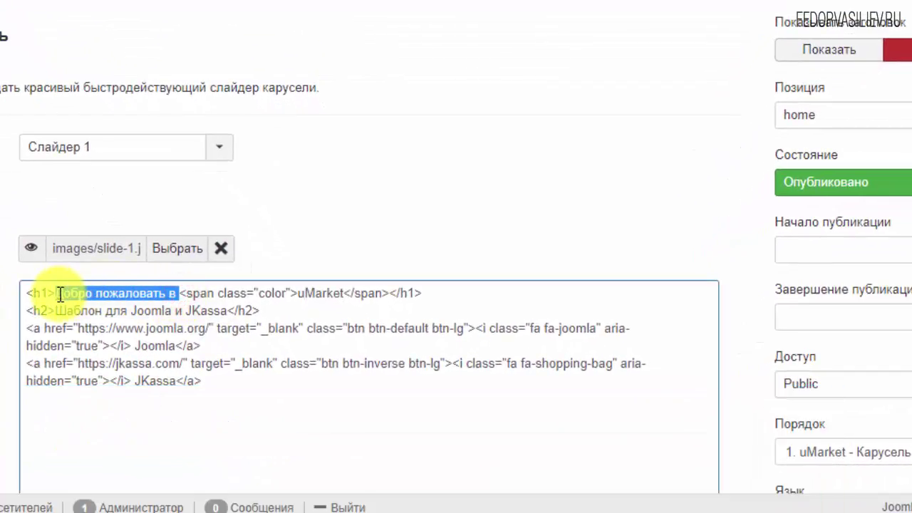
key("ctrl+v")
Replace uMarket inside the h1 heading's colored span with the course author's name copied from Notepad.
key("alt+Tab")
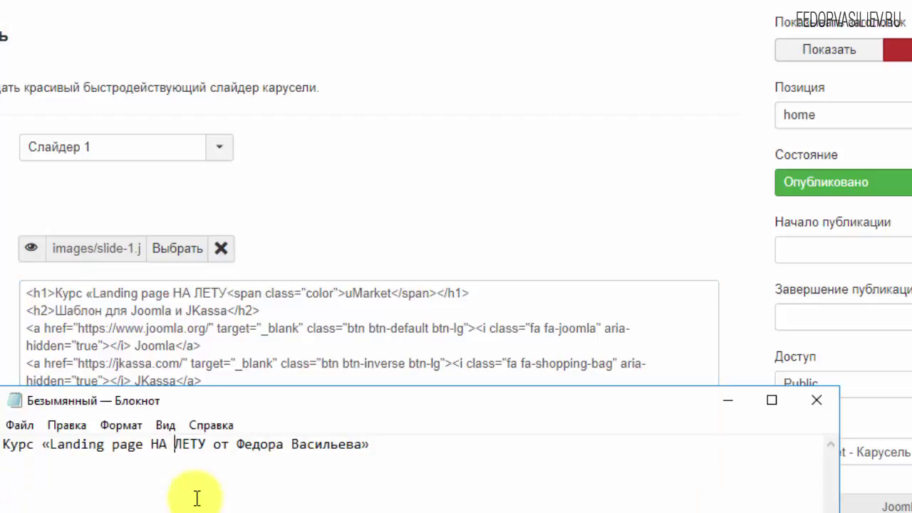
left_click_drag(212, 445, 362, 444)
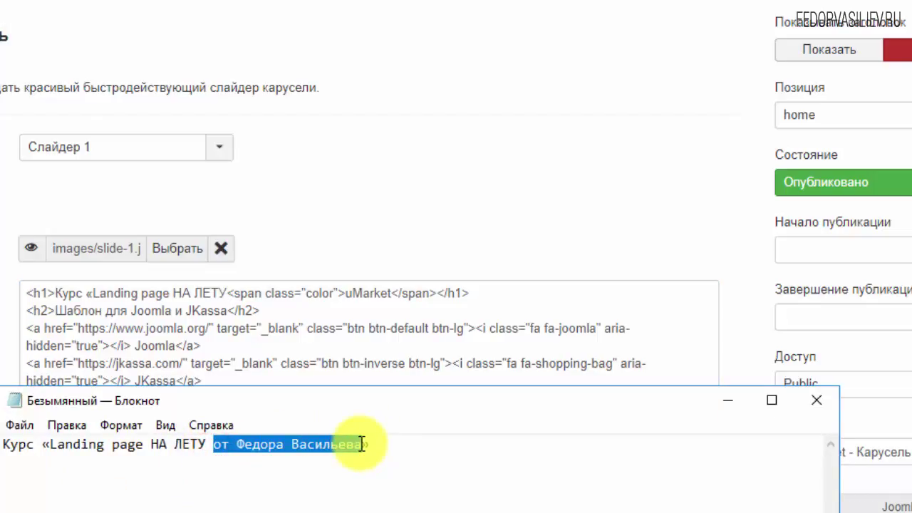
right_click(362, 444)
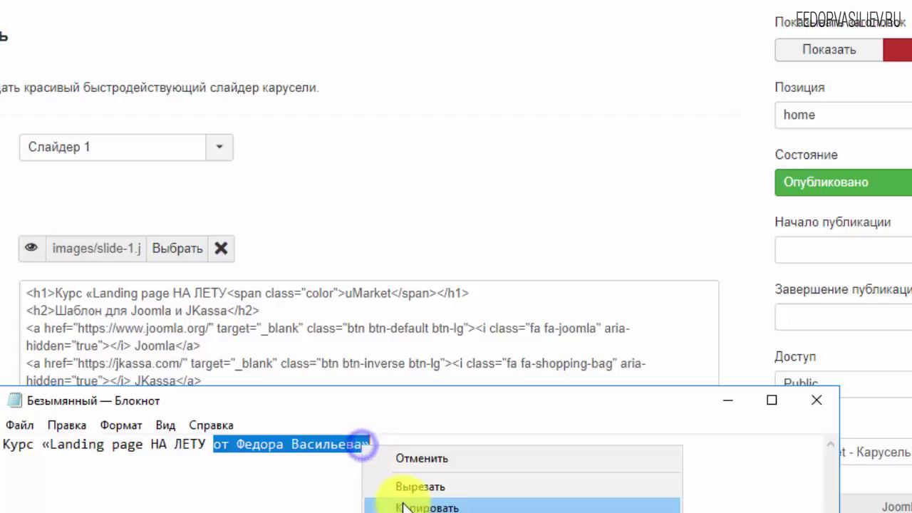
left_click(402, 500)
left_click(727, 400)
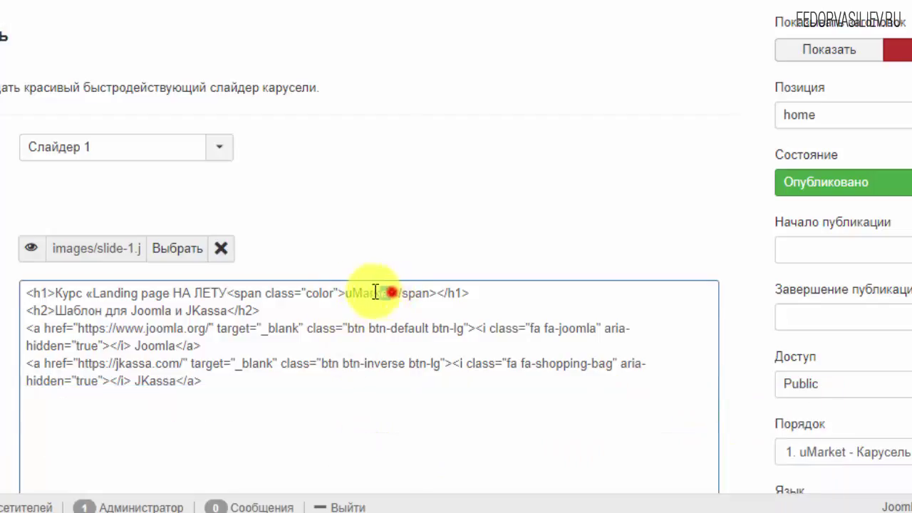
left_click_drag(389, 292, 347, 293)
key("ctrl+v")
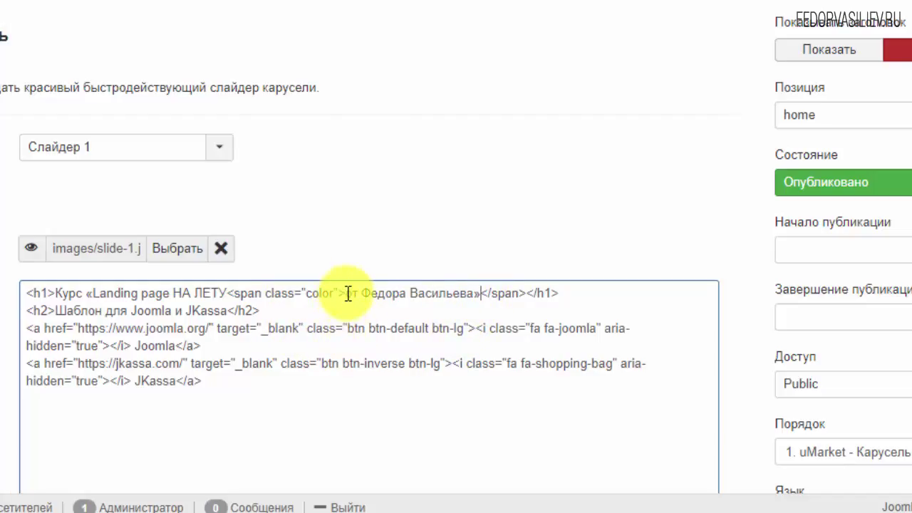
Save the carousel module and check the changed Слайд 1 heading on the reloaded jkassa.loc home page.
left_click_drag(340, 293, 350, 292)
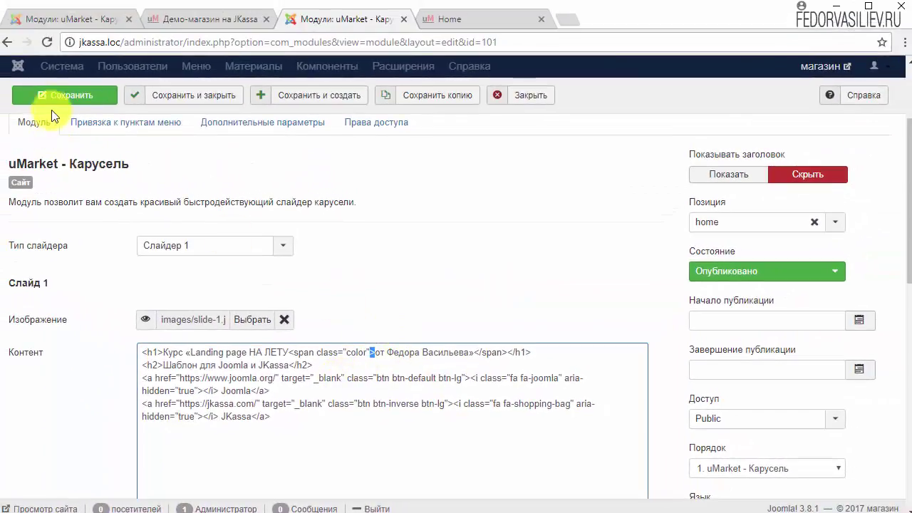
left_click(4, 27)
key("ctrl+Tab")
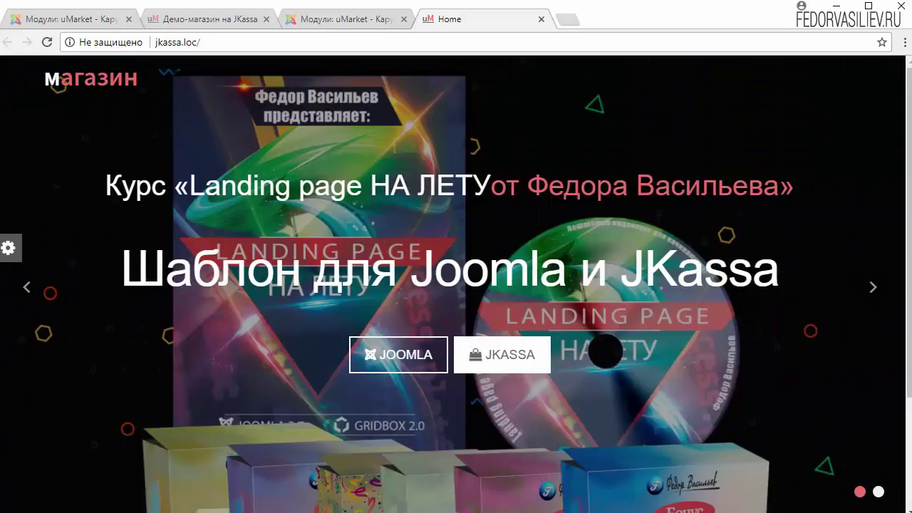
Replace the Слайд 1 h2 text with «Курс Landing page НА ЛЕТУ», copied from the h1 heading without its opening quotation mark.
key("ctrl+shift+Tab")
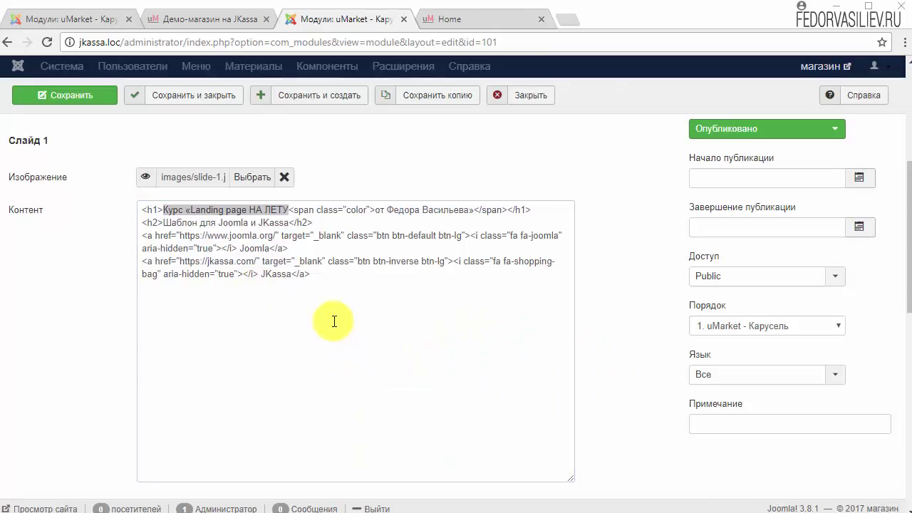
left_click(244, 267)
left_click_drag(288, 209, 164, 210)
right_click(164, 212)
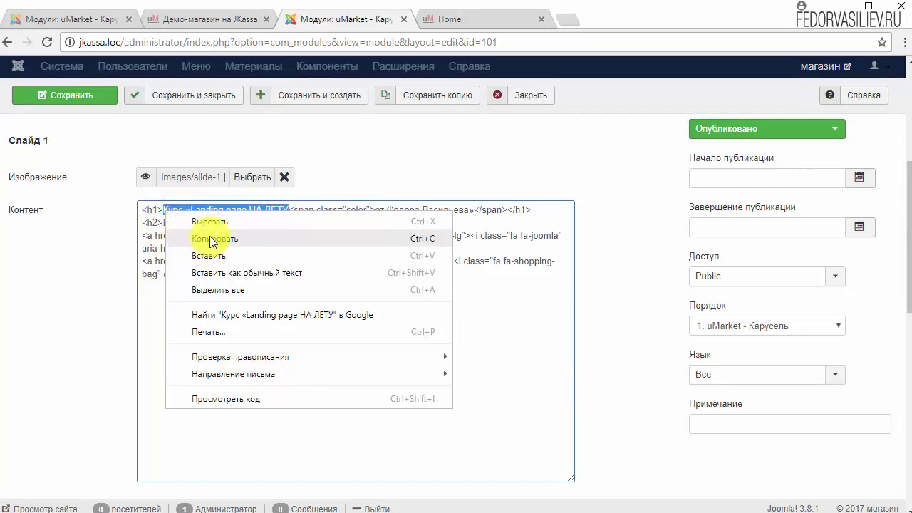
left_click(211, 240)
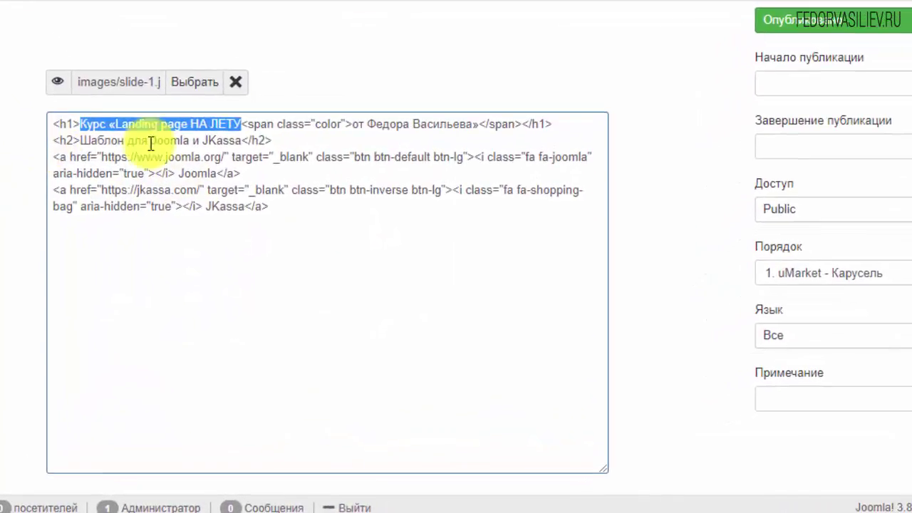
left_click_drag(264, 137, 75, 137)
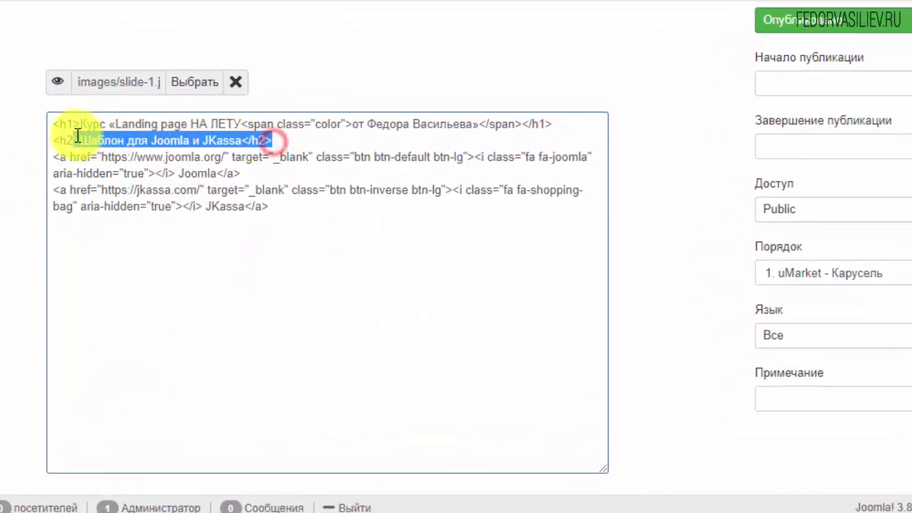
left_click(135, 140)
left_click_drag(242, 140, 85, 145)
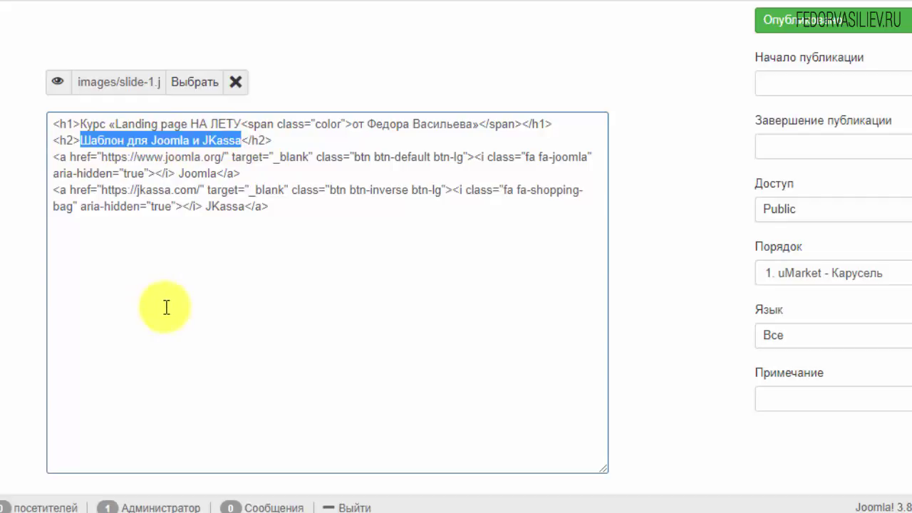
key("ctrl+v")
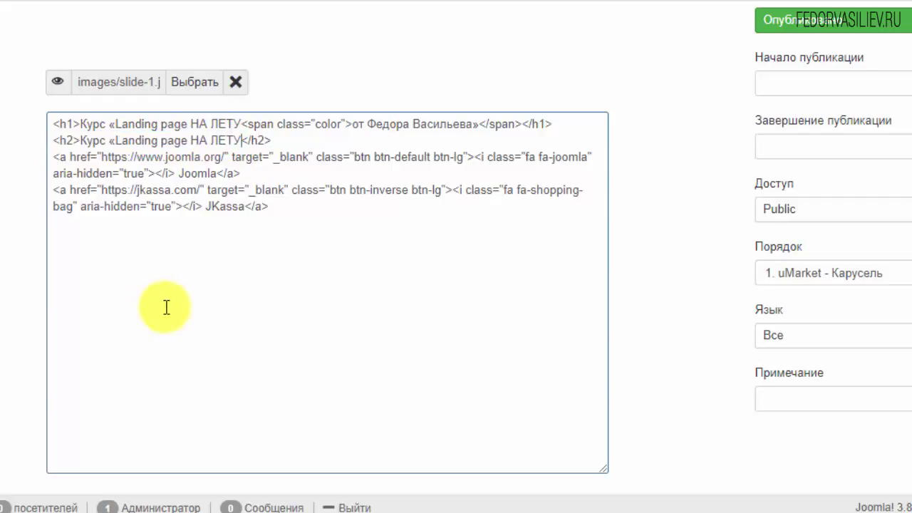
left_click(117, 139)
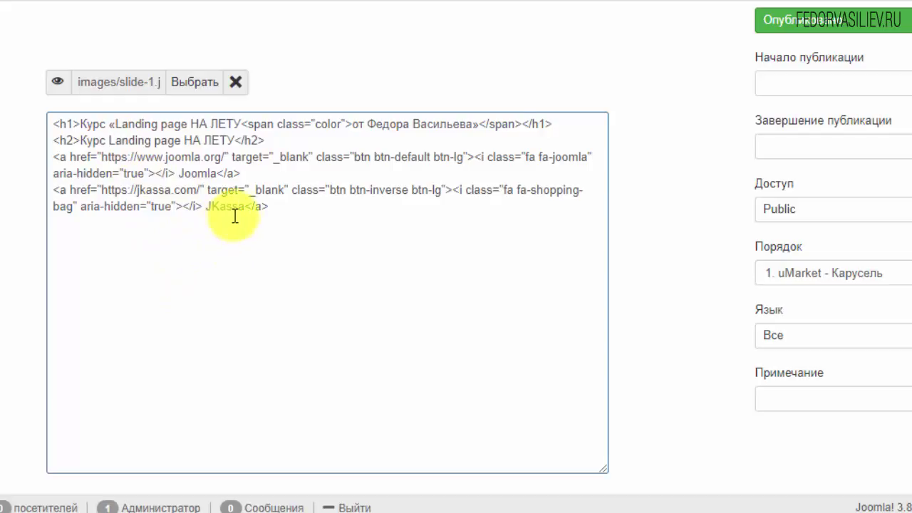
Empty the h1 heading's colored span, replace the remaining h1 text with the school's name, and save the module.
left_click_drag(480, 126, 362, 125)
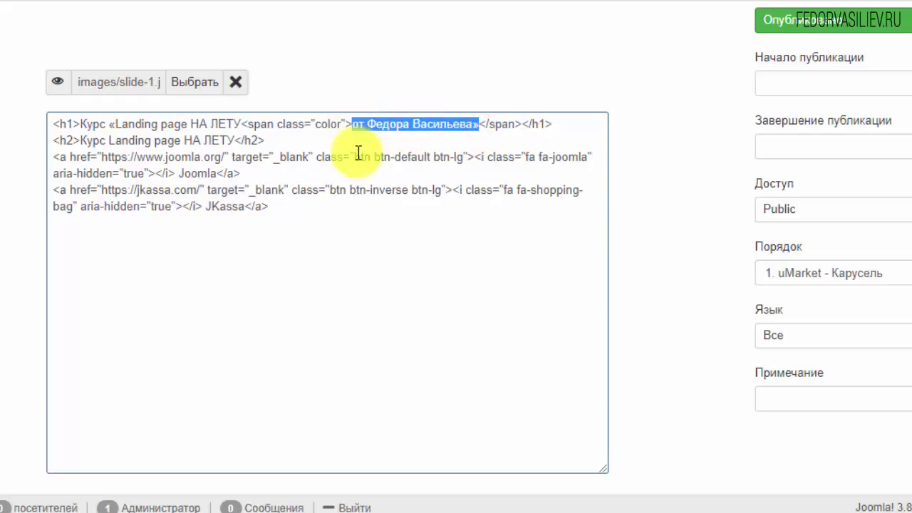
key("BackSpace")
left_click_drag(241, 124, 81, 124)
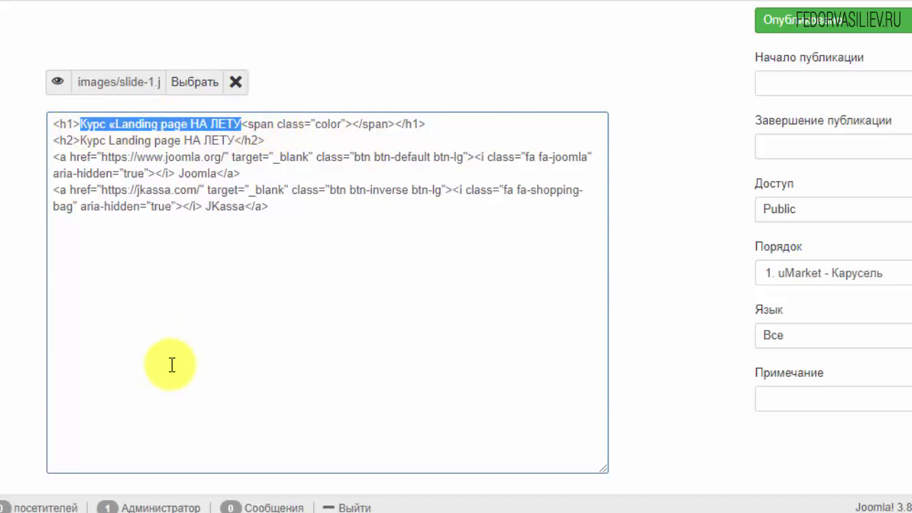
type("Школа Федора Васильева")
left_click(292, 147)
left_click_drag(293, 148, 44, 122)
Reload the jkassa.loc home page and review the new headings, the buttons and both carousel slides.
left_click(456, 22)
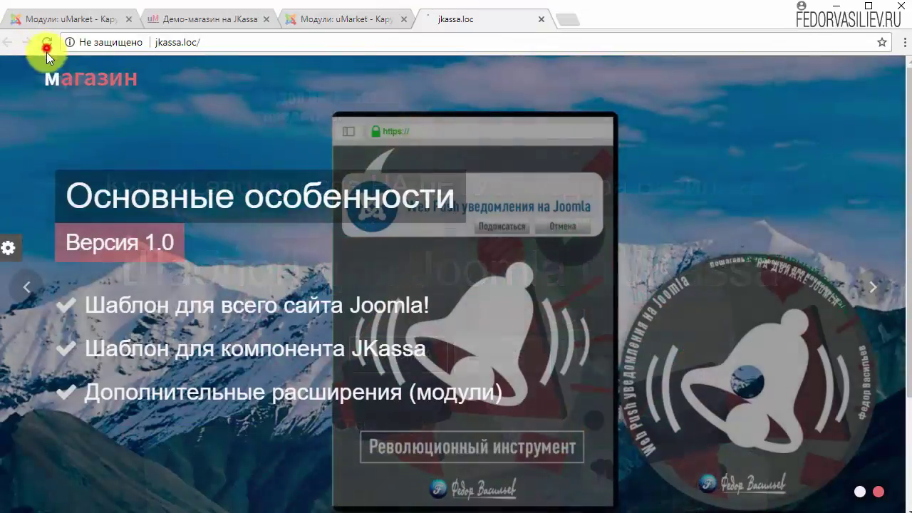
left_click(47, 43)
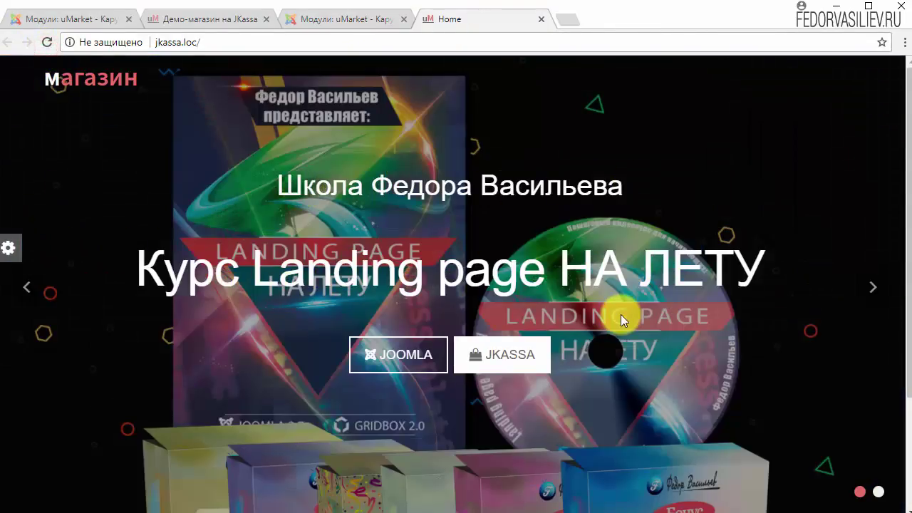
scroll(621, 314, "down", 1)
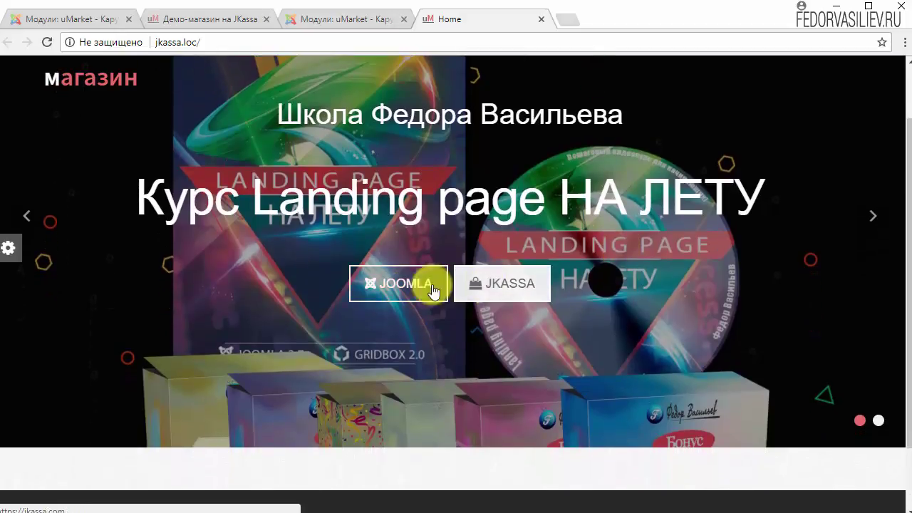
scroll(269, 300, "up", 1)
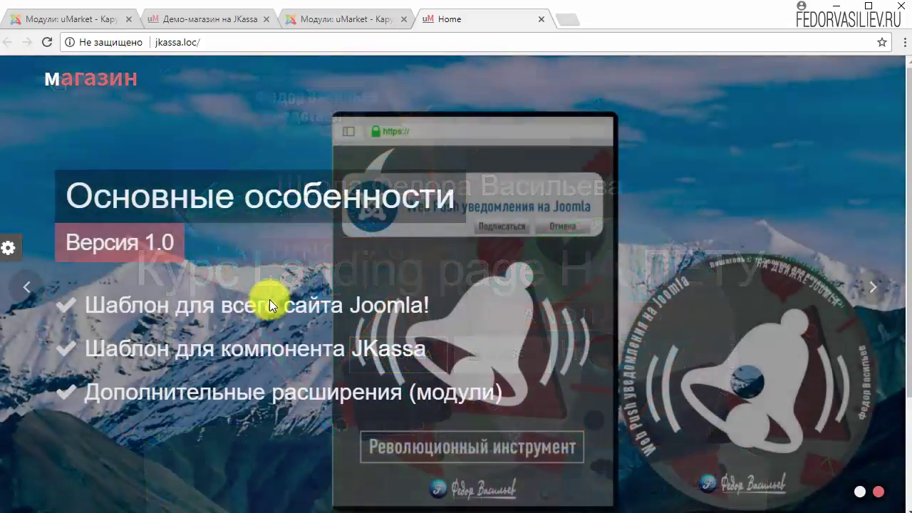
left_click(29, 282)
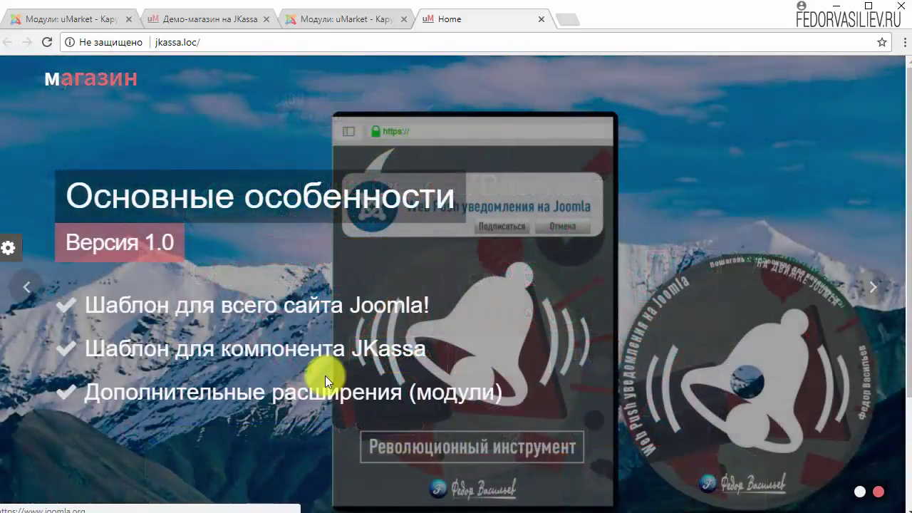
left_click(24, 299)
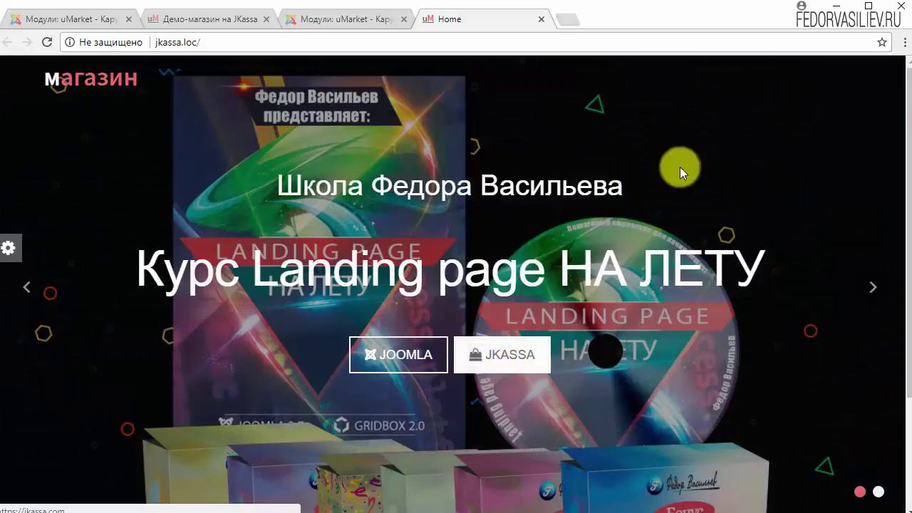
key("ctrl+shift+Tab")
left_click_drag(360, 359, 496, 414)
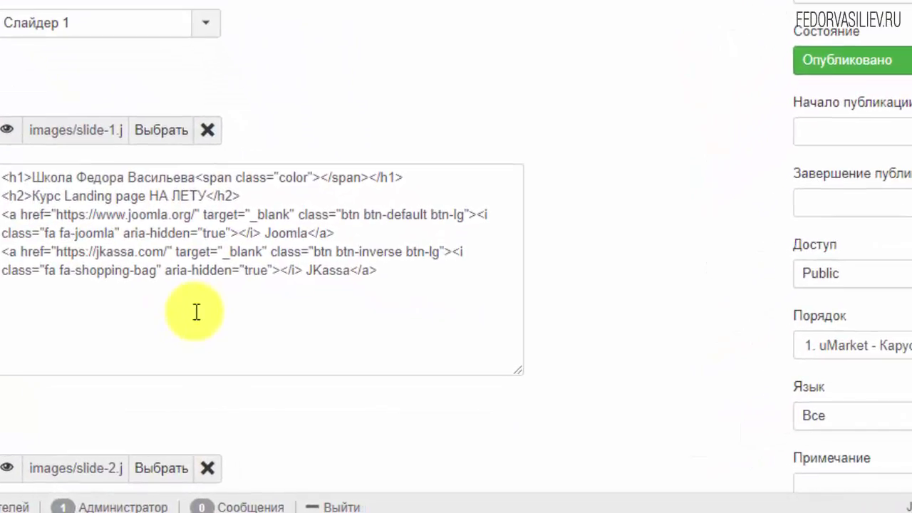
left_click_drag(199, 216, 56, 216)
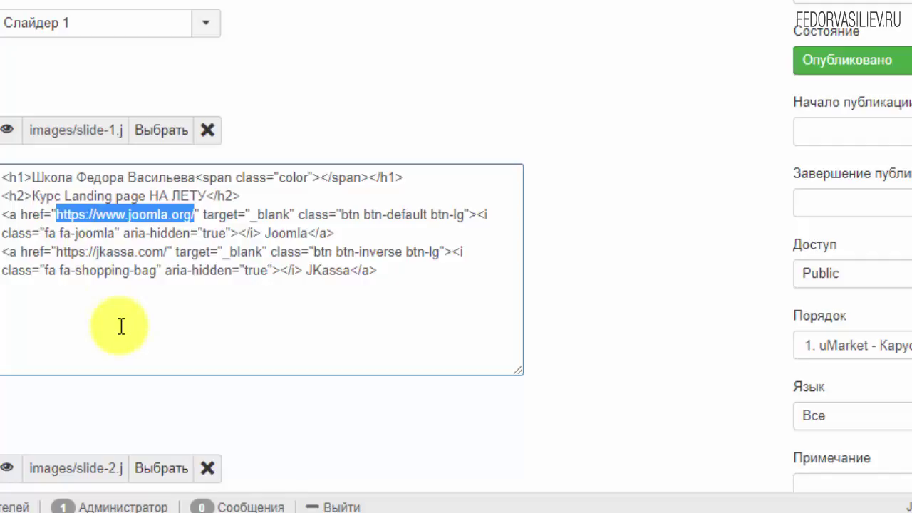
key("Delete")
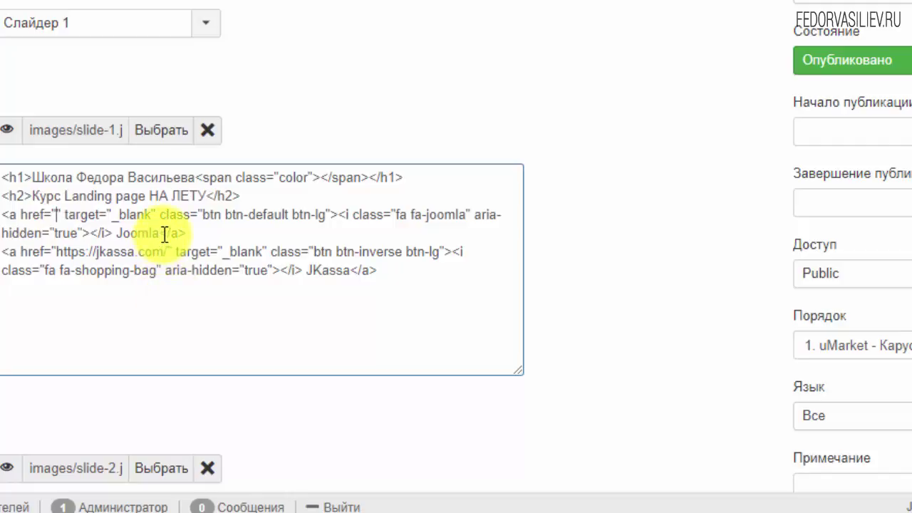
left_click_drag(160, 233, 118, 233)
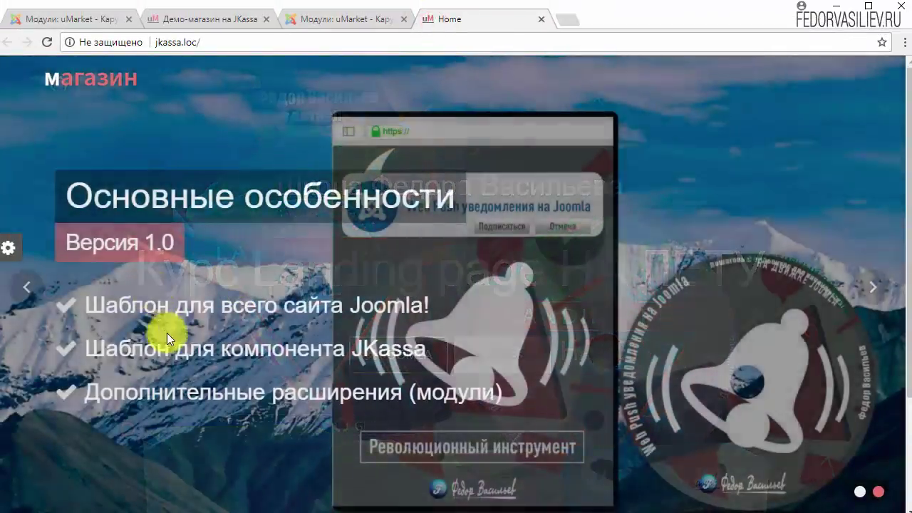
left_click(26, 286)
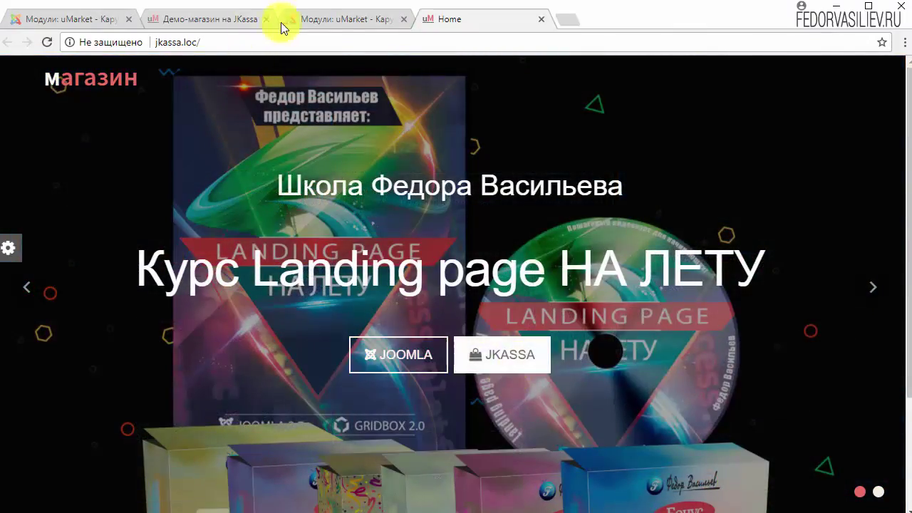
left_click(314, 19)
left_click_drag(145, 333, 306, 366)
left_click(267, 344)
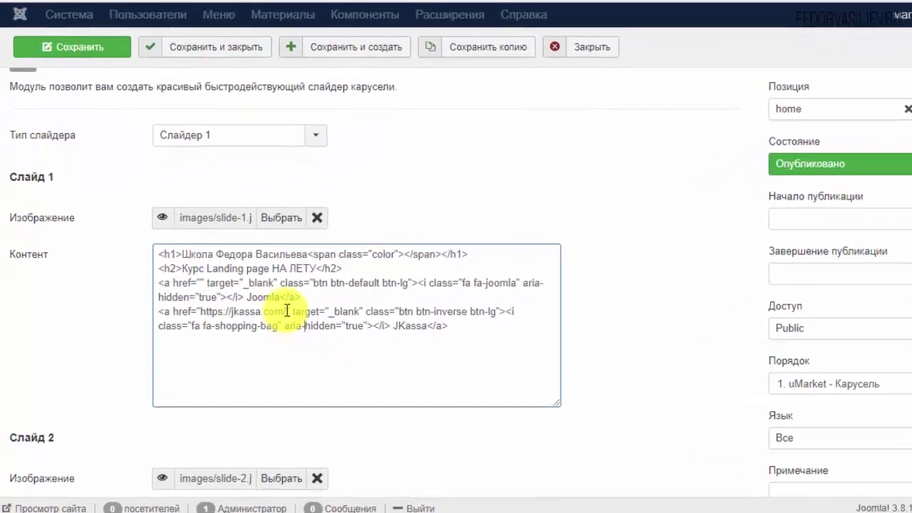
left_click_drag(258, 333, 187, 332)
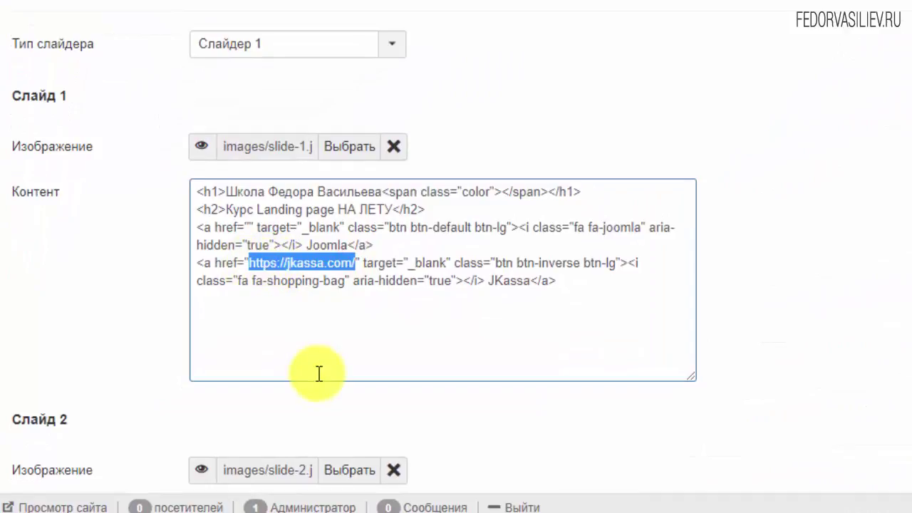
key("BackSpace")
Replace the first button's label Joomla with «Подробнее» in the Слайд 1 content.
left_click_drag(375, 281, 338, 285)
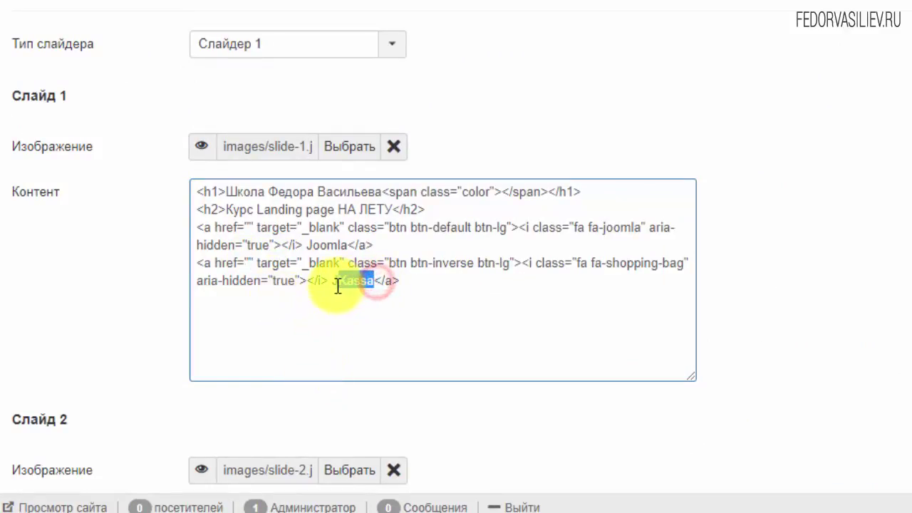
left_click(320, 242)
left_click_drag(347, 244, 306, 245)
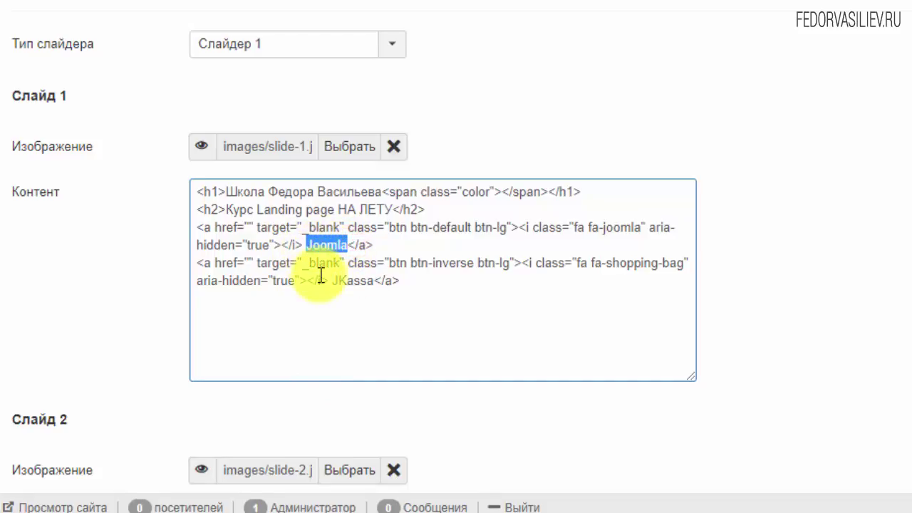
left_click(332, 247)
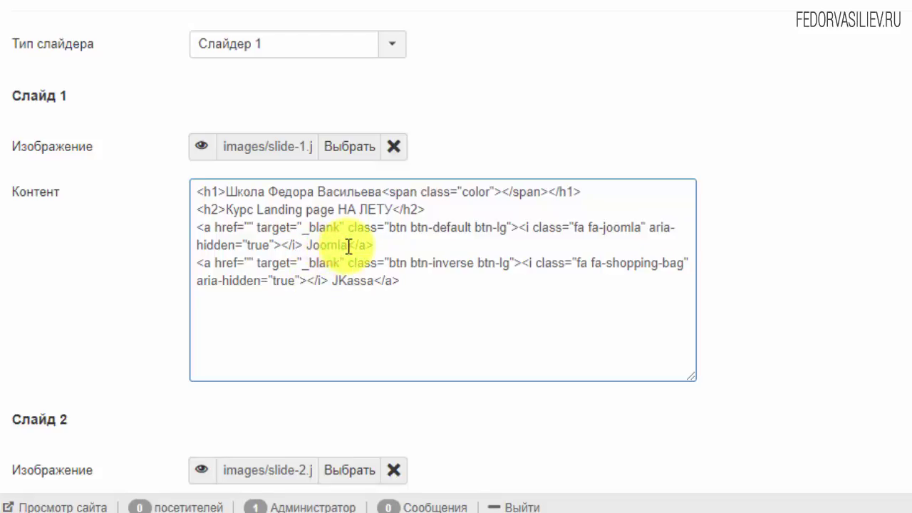
left_click_drag(347, 244, 310, 248)
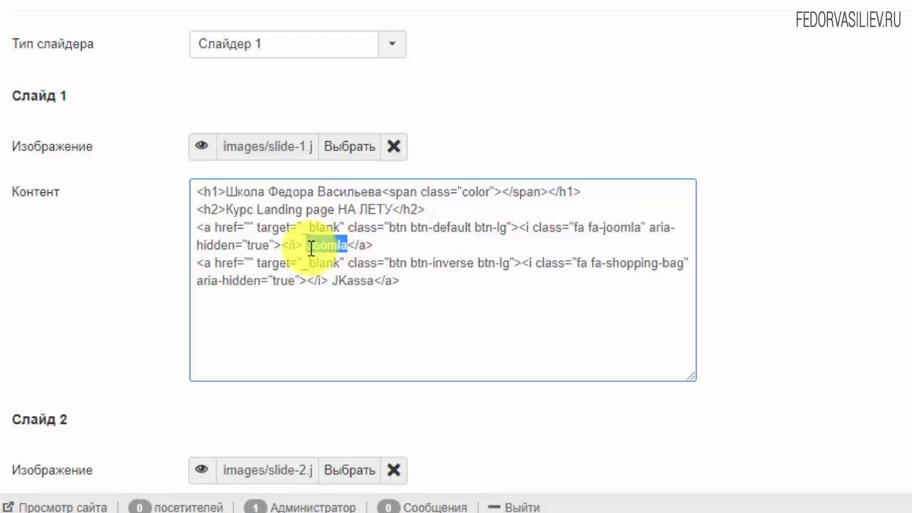
type("Подробн")
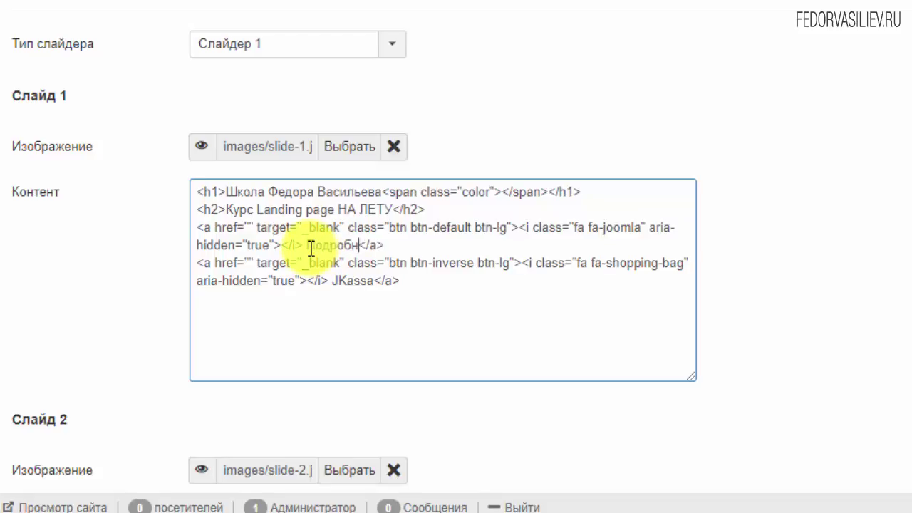
type("ее")
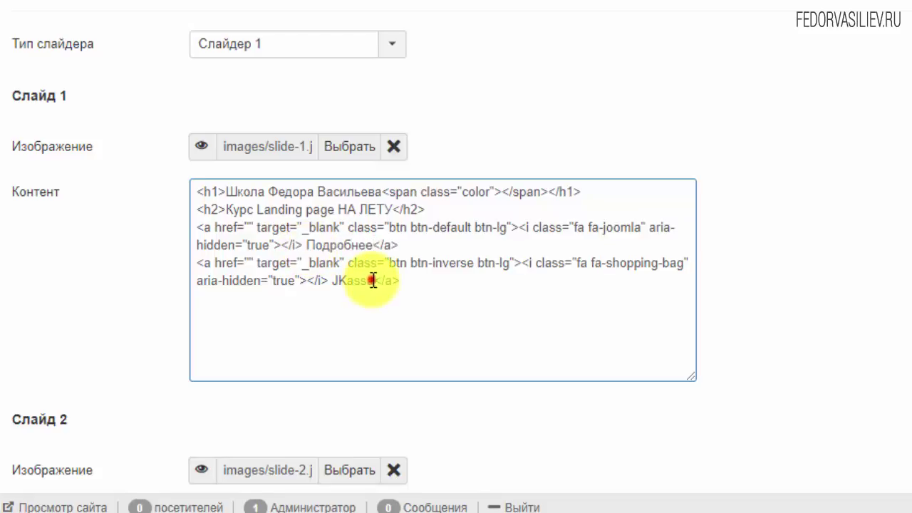
Replace the second button's label JKassa with «Статья» and save the module, reloading the home page to check it.
left_click_drag(372, 281, 341, 287)
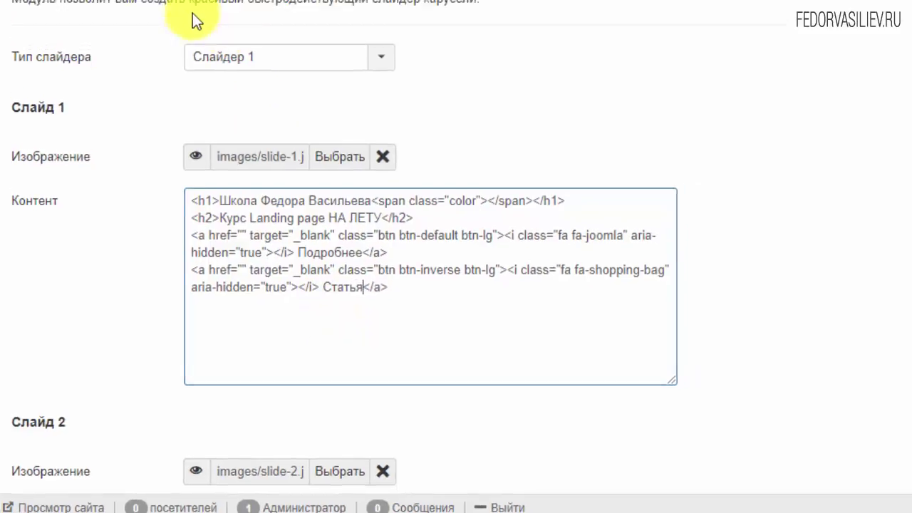
left_click(122, 36)
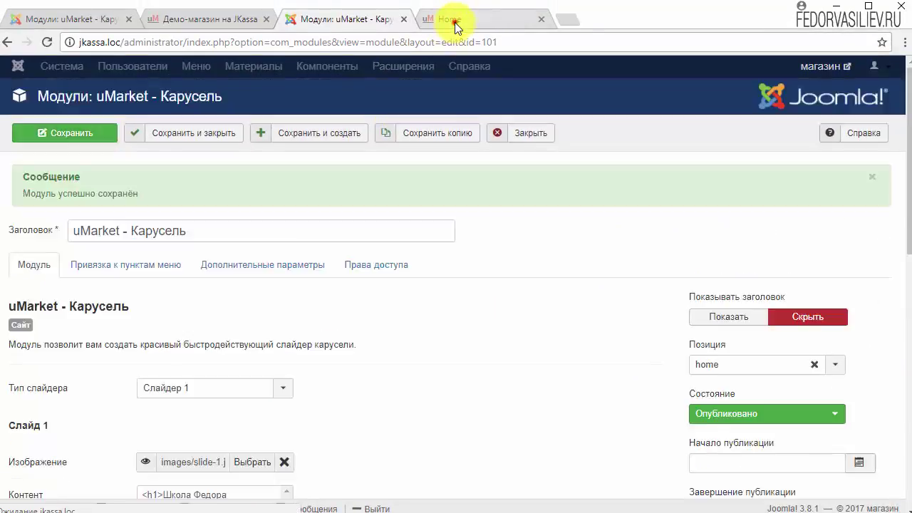
left_click(456, 23)
left_click(47, 42)
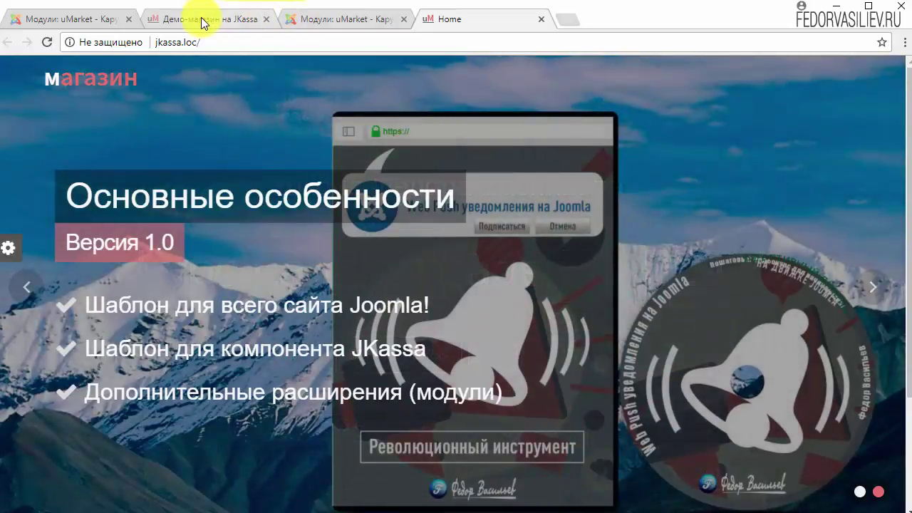
Return to the carousel module and enlarge the Слайд 1 content field so the whole HTML fits.
left_click(205, 20)
left_click(331, 20)
scroll(301, 276, "down", 3)
scroll(301, 276, "down", 2)
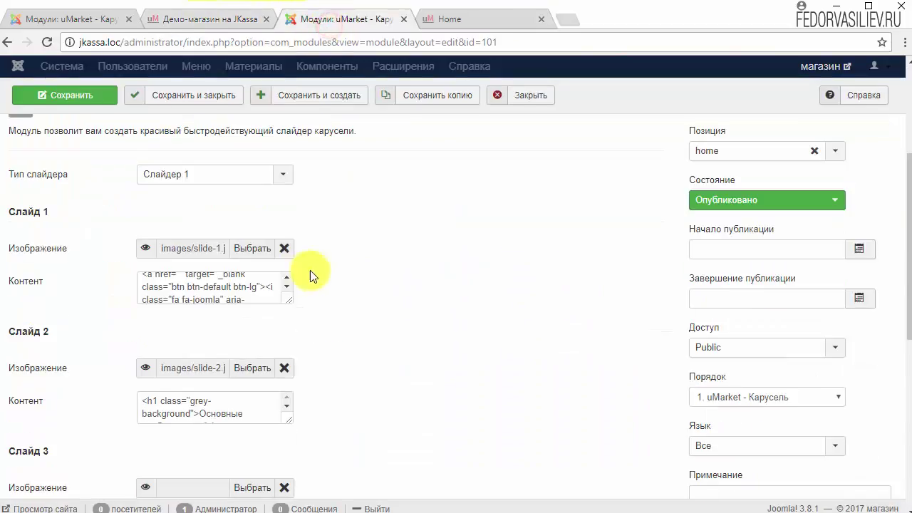
left_click_drag(289, 304, 585, 442)
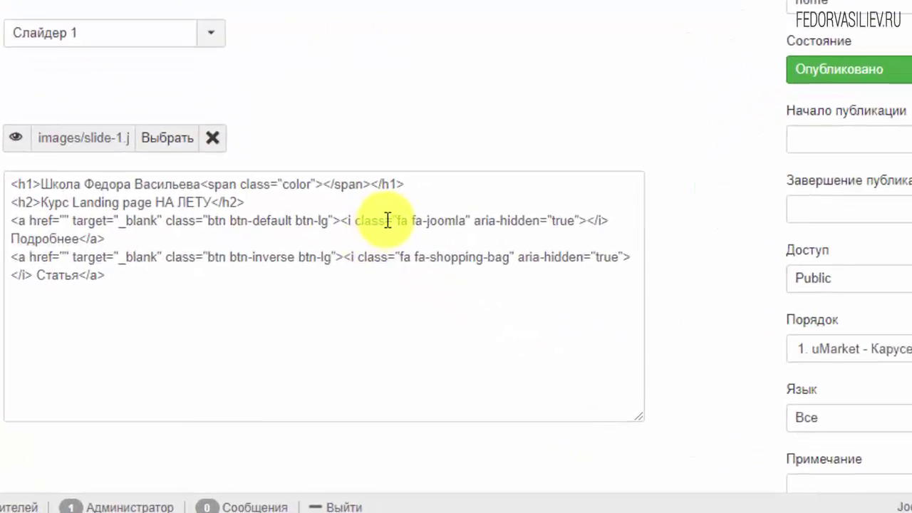
Examine the icon classes in the HTML of both Слайд 1 button links.
double_click(394, 306)
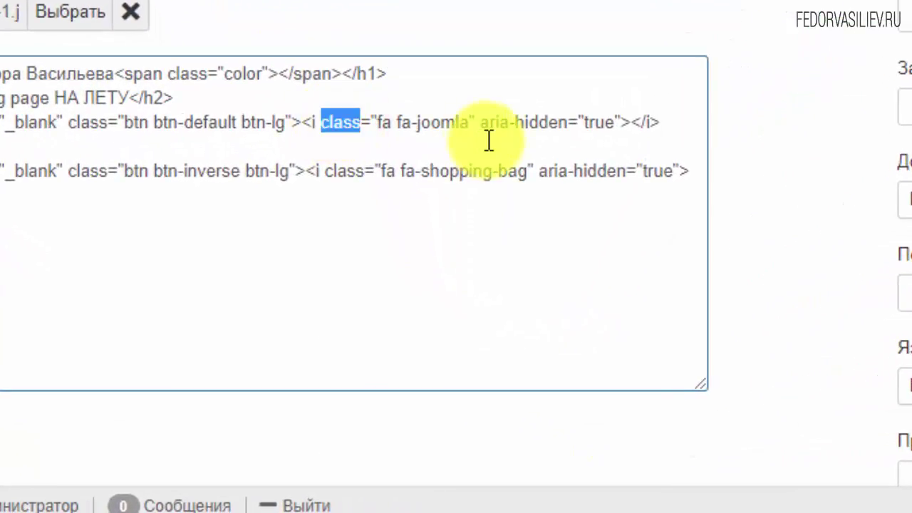
left_click(420, 121)
left_click_drag(467, 122, 385, 125)
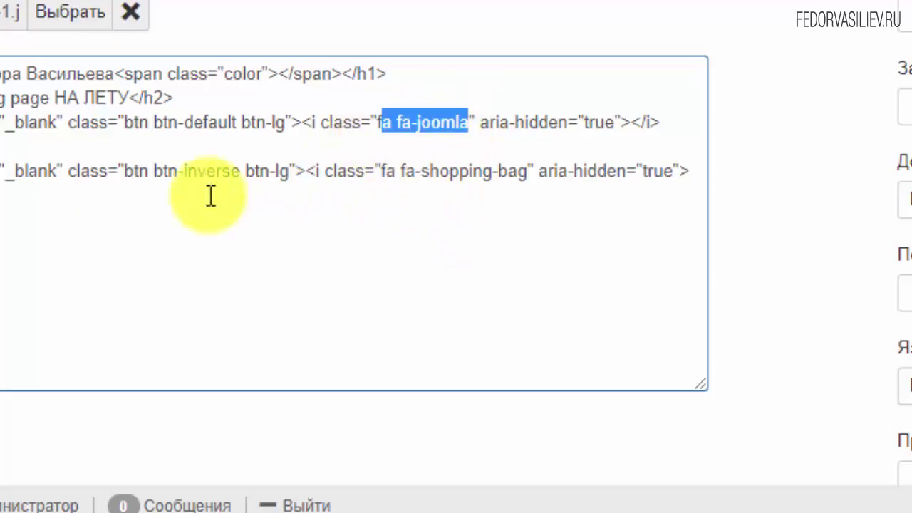
triple_click(4, 171)
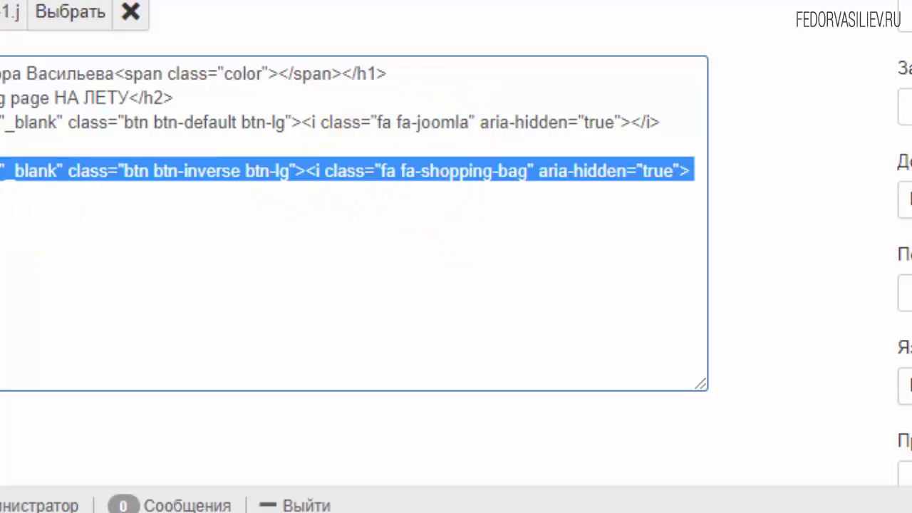
left_click(338, 183)
left_click_drag(520, 174, 383, 181)
left_click(527, 175)
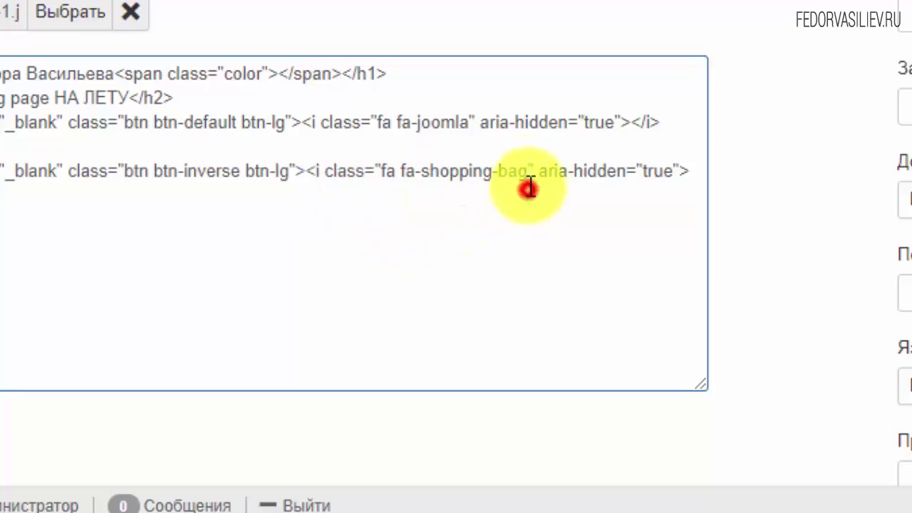
left_click_drag(528, 174, 392, 172)
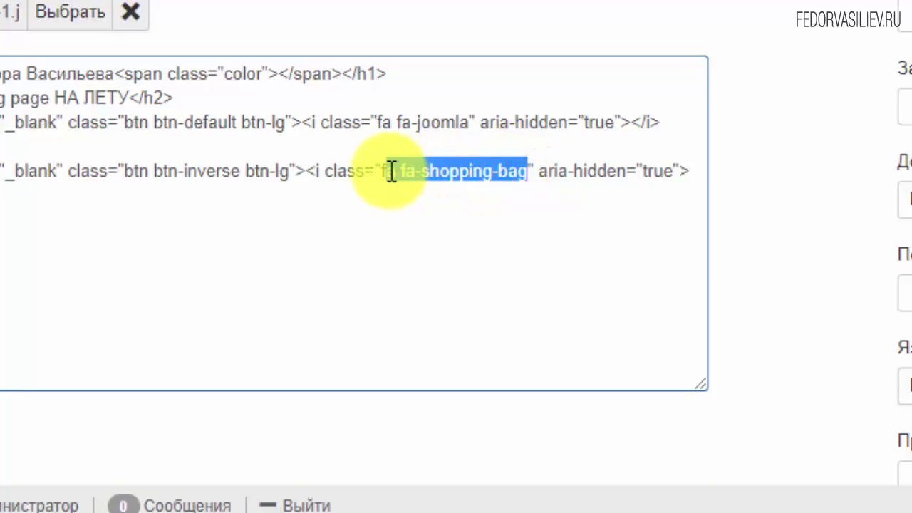
left_click(347, 166)
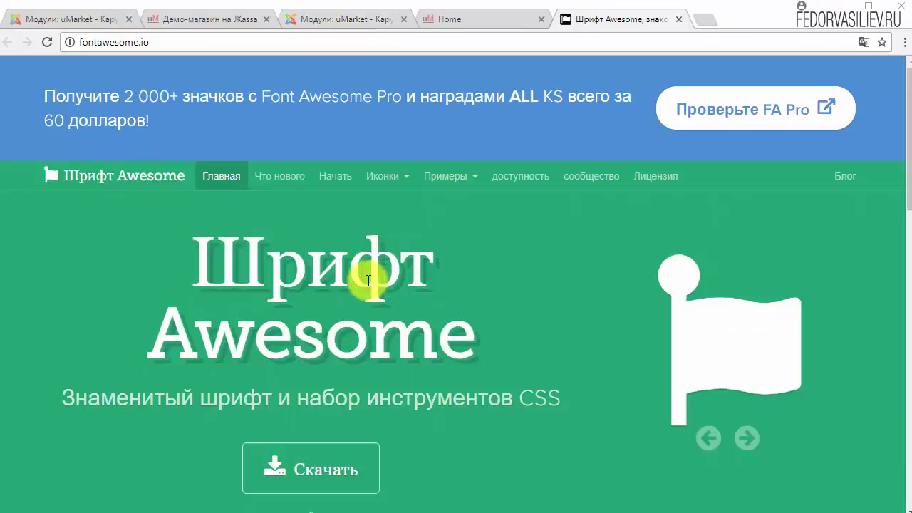
On fontawesome.io, open the icons list and bring up the bell icon's page with its embed code.
left_click_drag(164, 41, 112, 46)
left_click(164, 41)
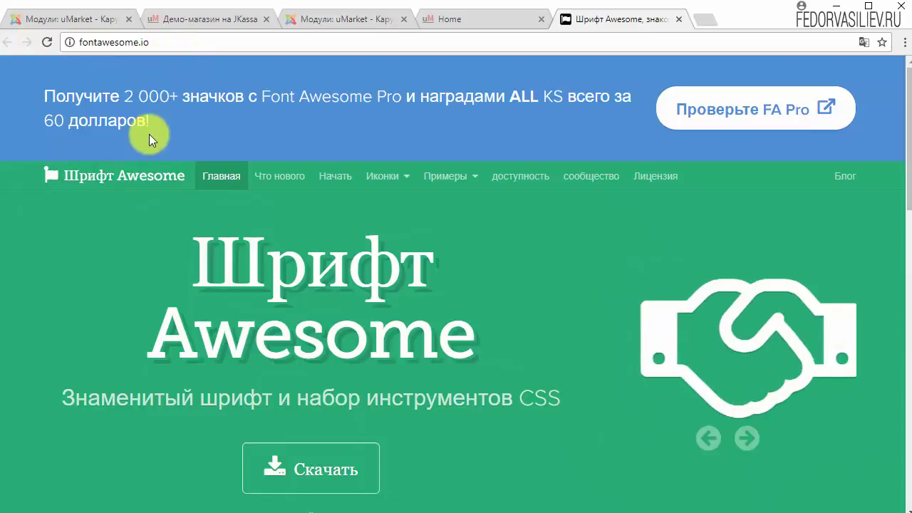
left_click(380, 182)
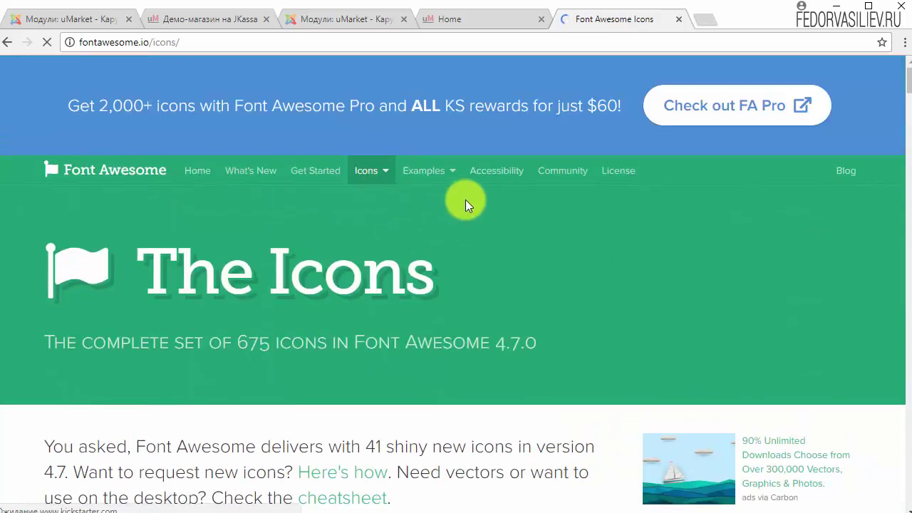
scroll(464, 201, "down", 7)
scroll(459, 261, "down", 10)
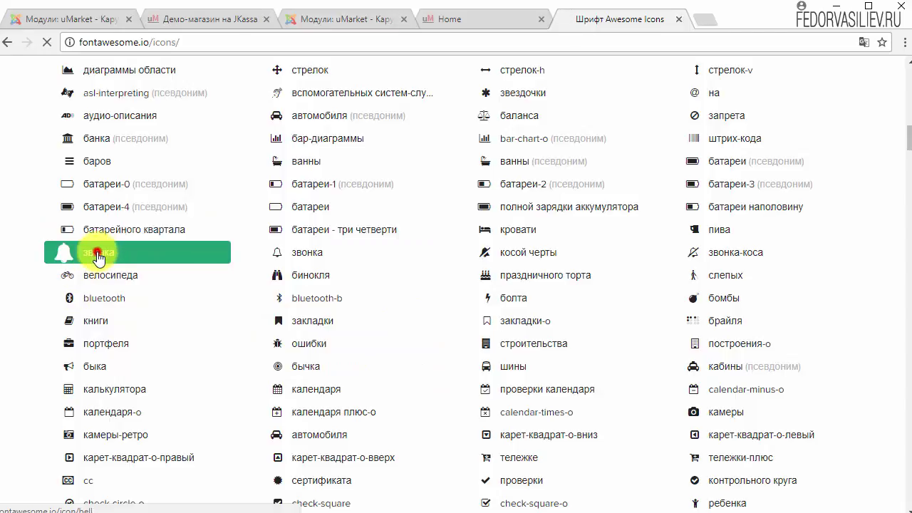
left_click(98, 258)
scroll(450, 315, "down", 3)
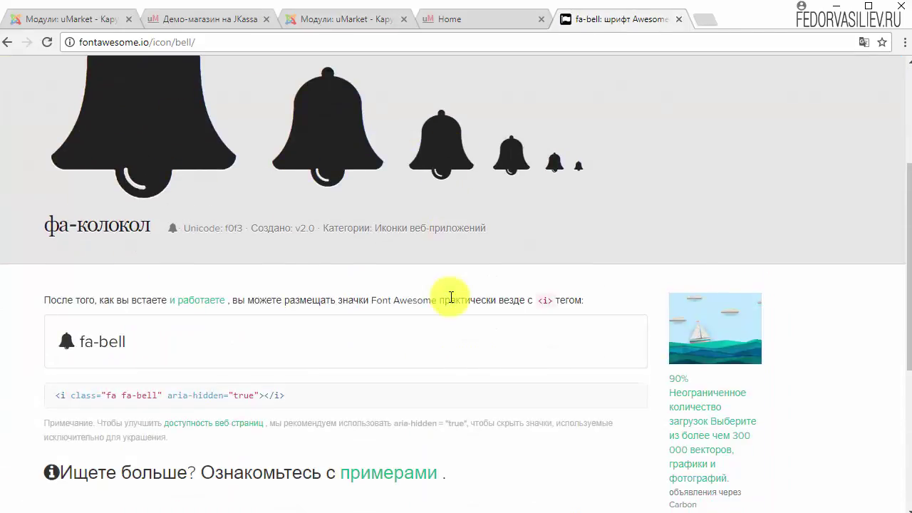
scroll(451, 297, "down", 2)
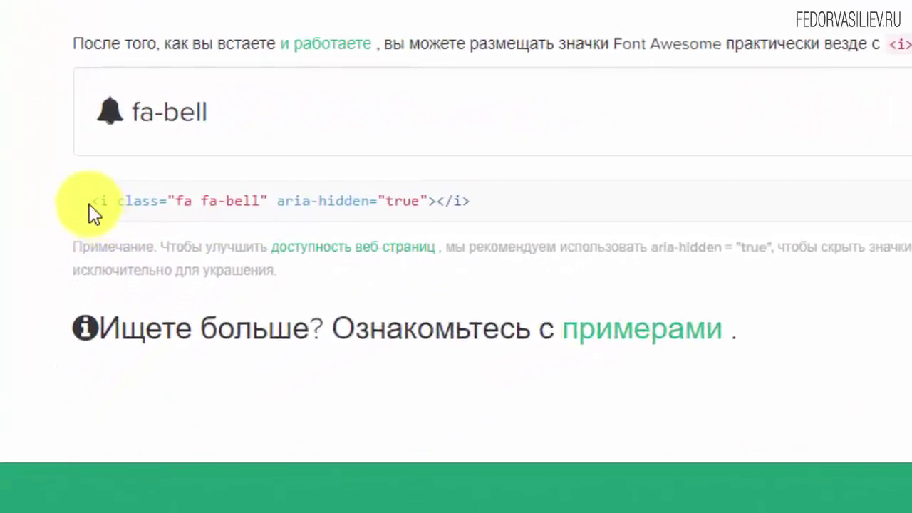
Copy the class value fa fa-bell from the bell icon's embed code.
left_click_drag(48, 267, 268, 267)
left_click_drag(545, 130, 603, 127)
left_click(614, 123)
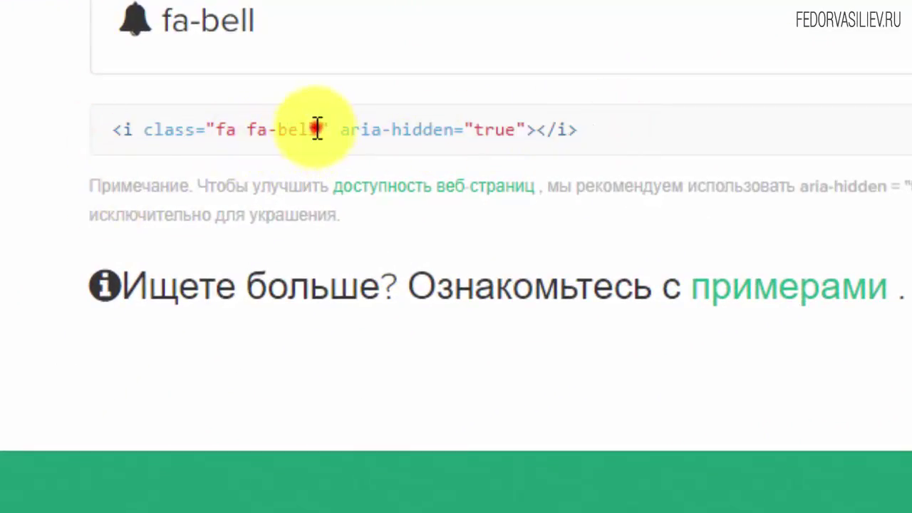
left_click_drag(318, 129, 214, 132)
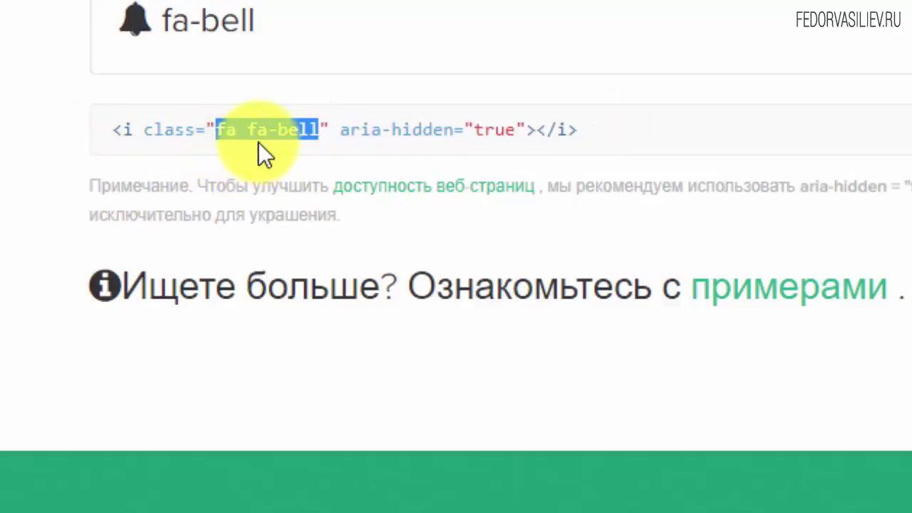
right_click(290, 127)
left_click(361, 147)
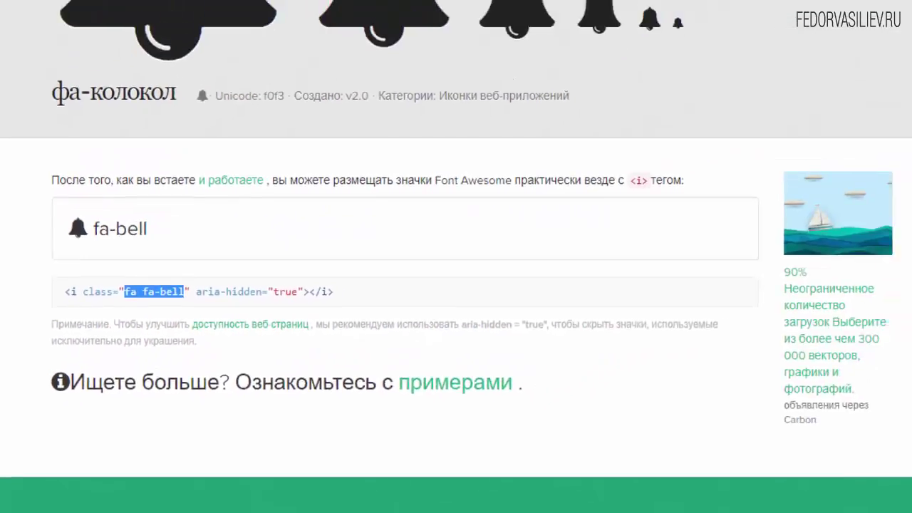
Replace the «Статья» button's icon class fa fa-shopping-bag with the copied fa fa-bell, save the module and switch to the home page.
left_click(342, 19)
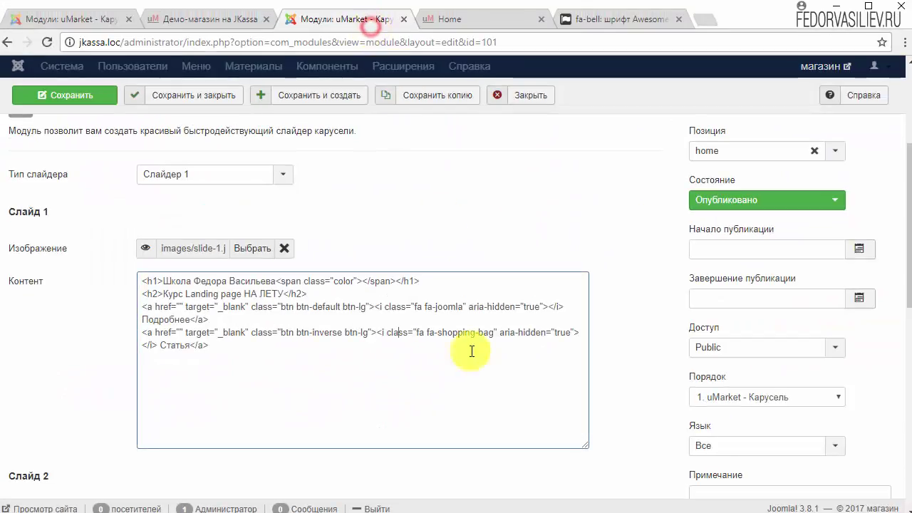
double_click(488, 333)
left_click_drag(493, 334, 416, 333)
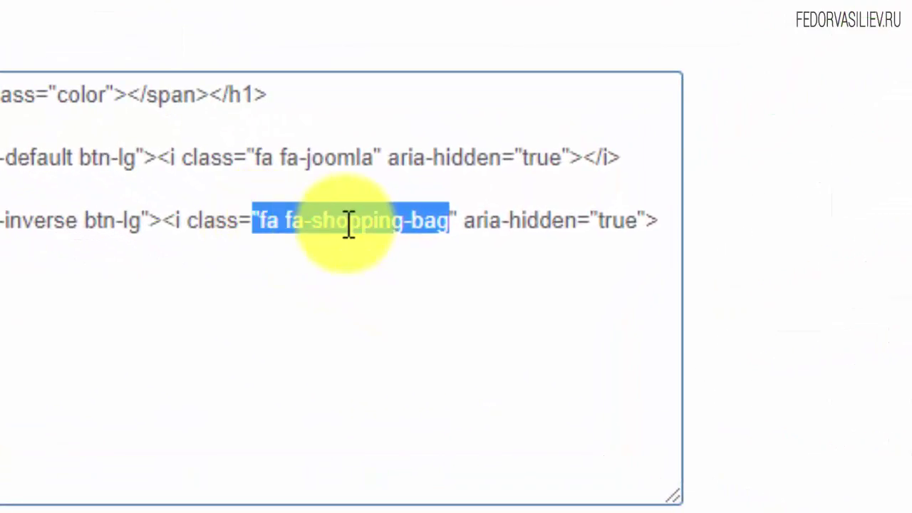
left_click(363, 221)
left_click_drag(446, 224, 259, 221)
key("BackSpace")
key("ctrl+v")
left_click(54, 94)
left_click(449, 18)
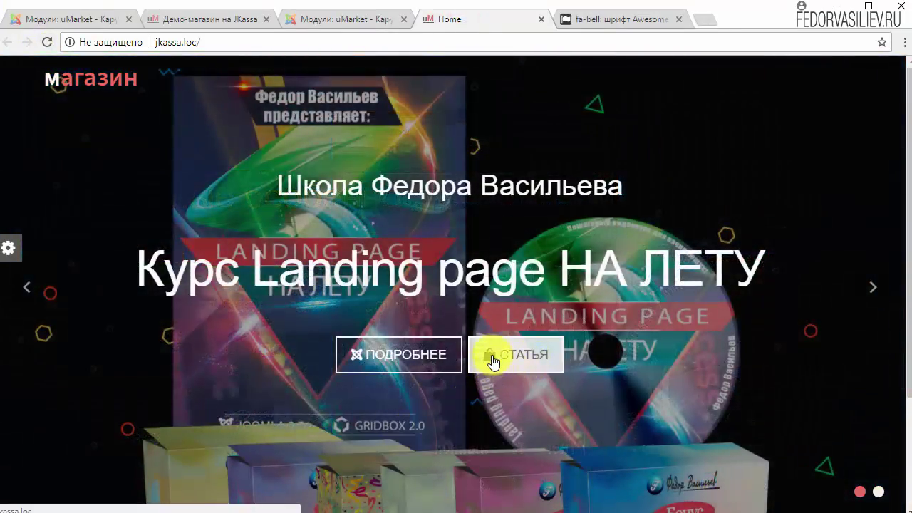
Refresh the store's home page, then return to the carousel module settings and enlarge the Слайд 1 content field.
left_click(47, 42)
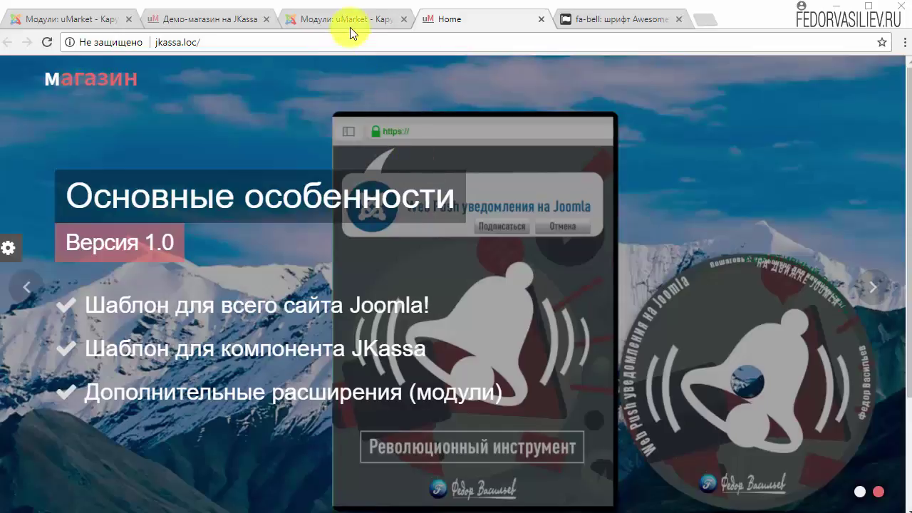
left_click(350, 27)
scroll(422, 292, "down", 3)
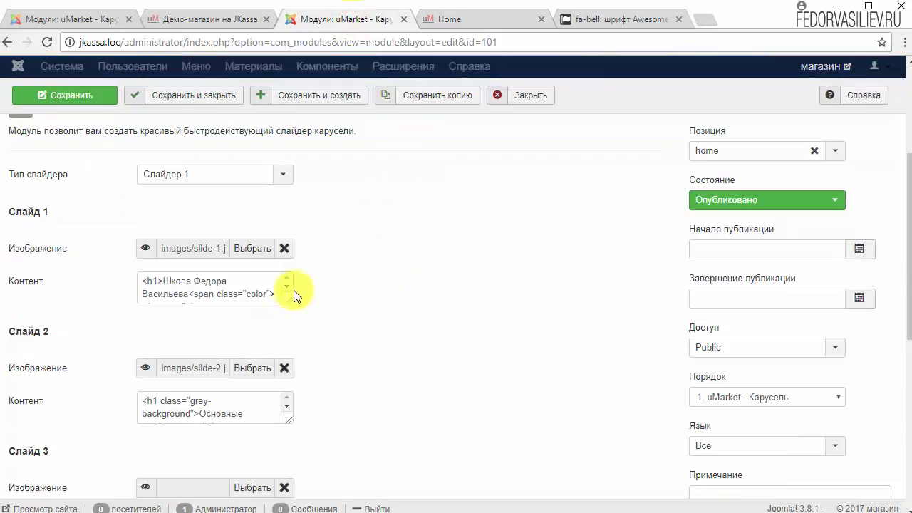
left_click_drag(288, 300, 630, 468)
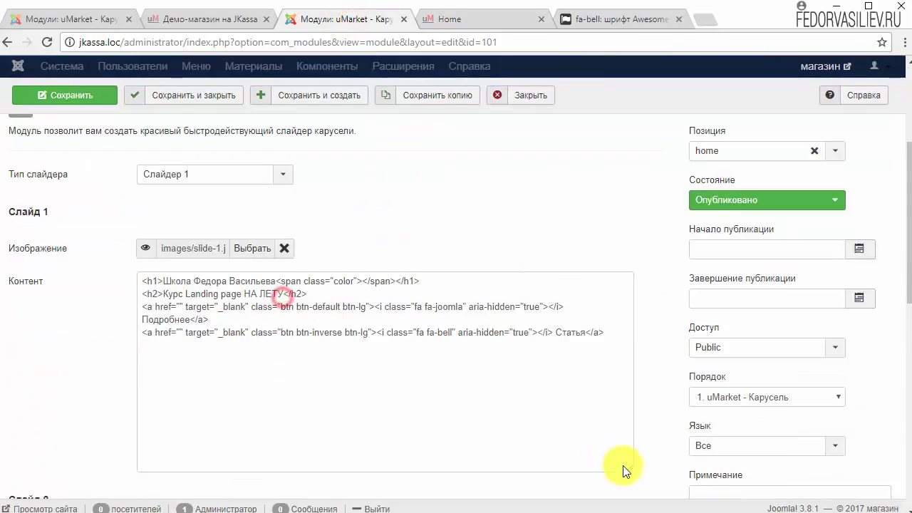
left_click_drag(131, 307, 183, 308)
left_click(178, 307)
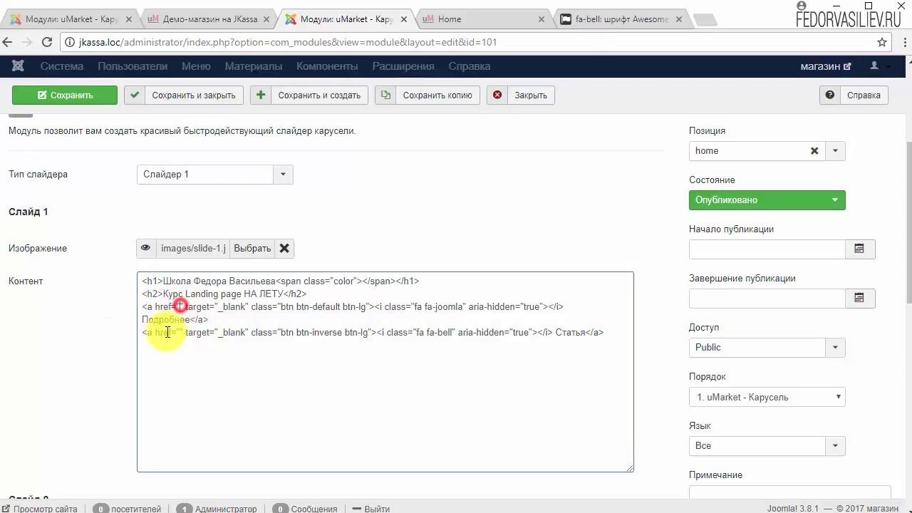
key("ctrl+v")
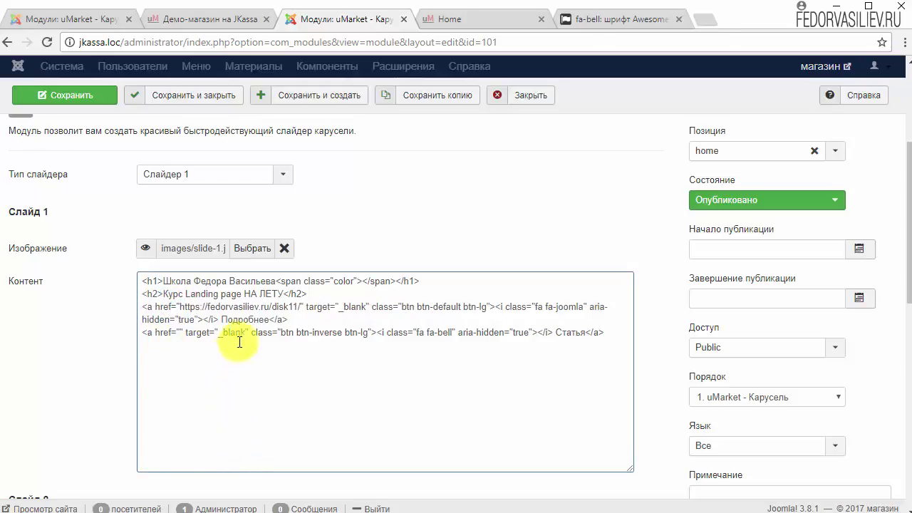
left_click_drag(302, 307, 180, 308)
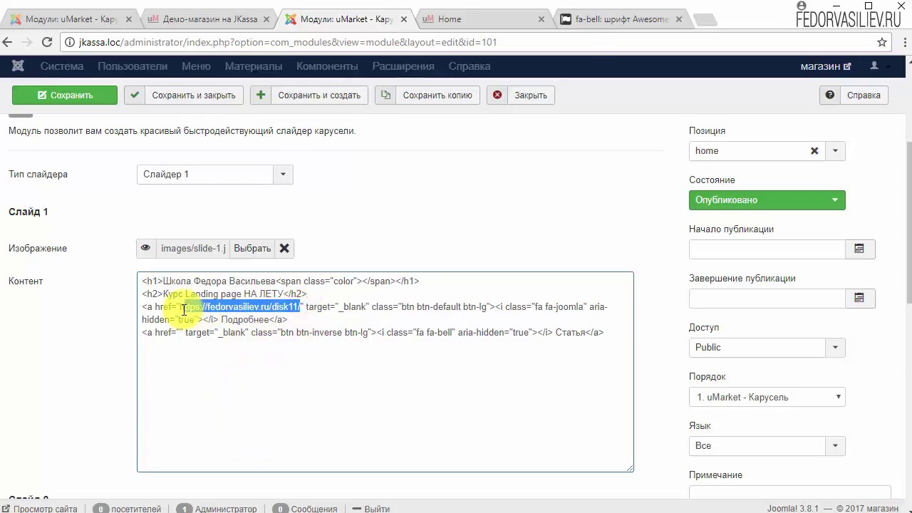
left_click(221, 333)
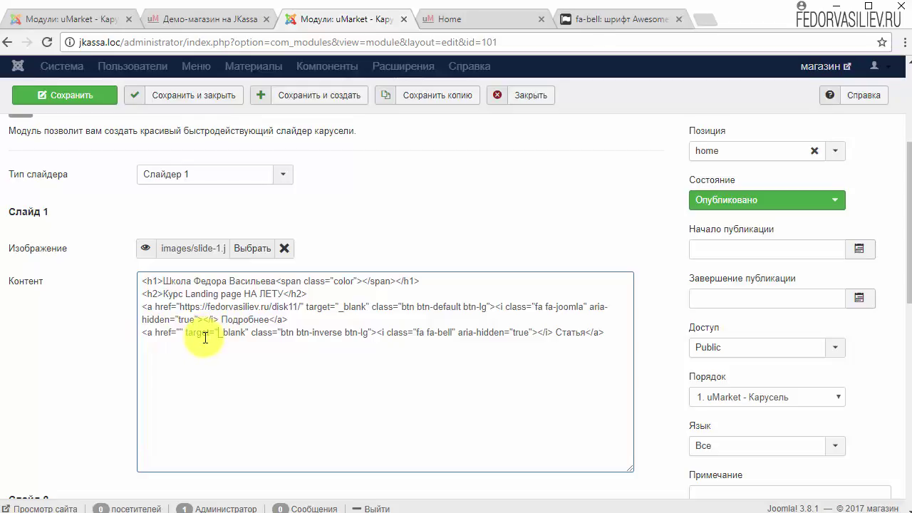
left_click(87, 98)
Test the «Подробнее» button on the home page, look through the course page it opens and close that page.
left_click(492, 27)
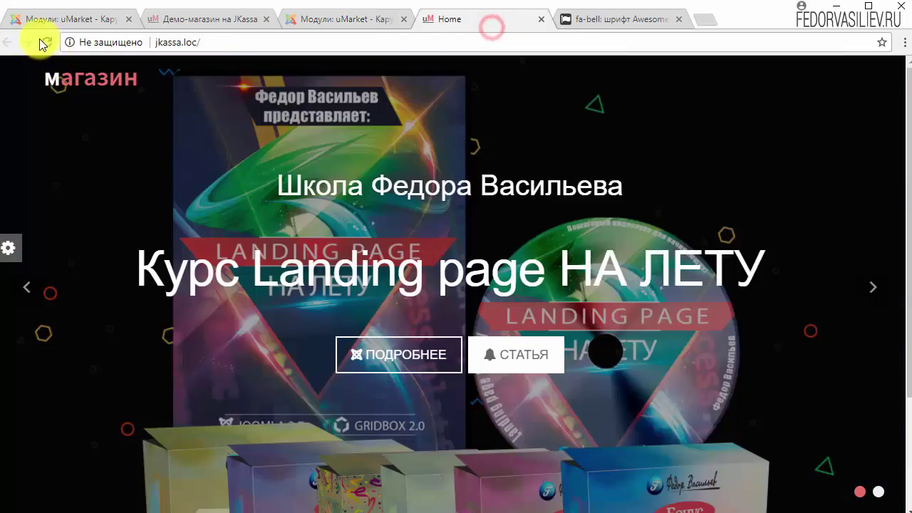
left_click(385, 359)
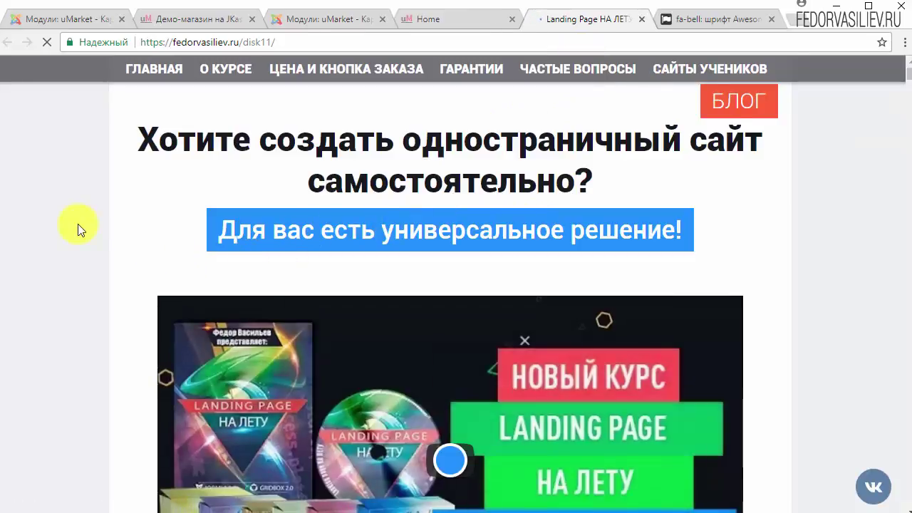
scroll(132, 226, "down", 6)
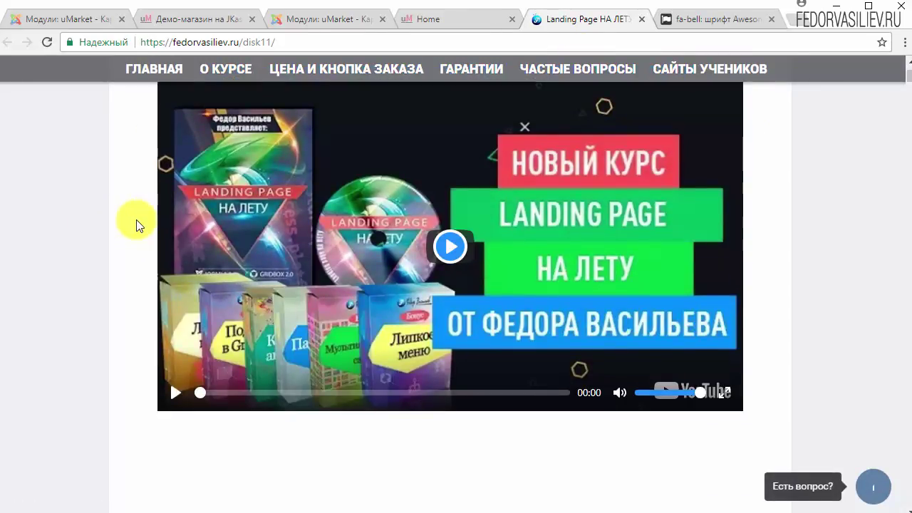
scroll(136, 221, "down", 4)
key("ctrl+w")
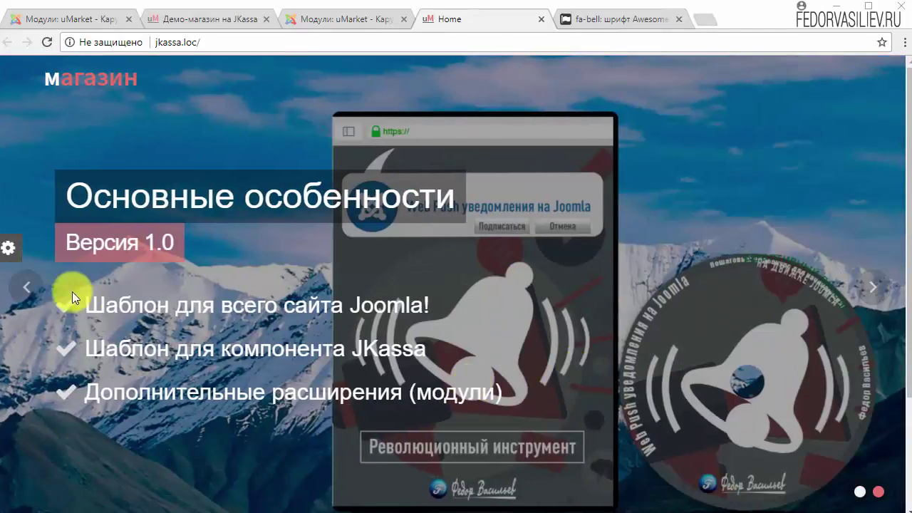
Flip through the home page carousel to compare the first slide with the «Основные особенности» slide's headings and list.
left_click(27, 286)
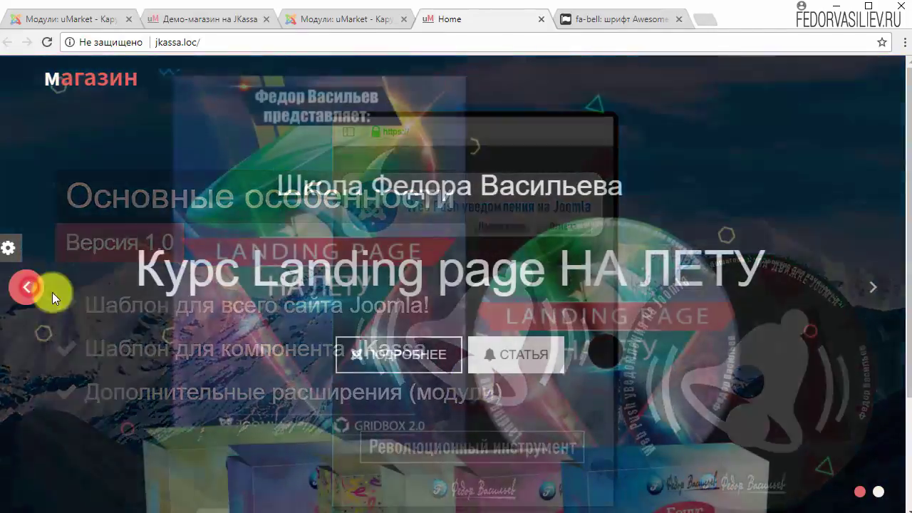
left_click(878, 286)
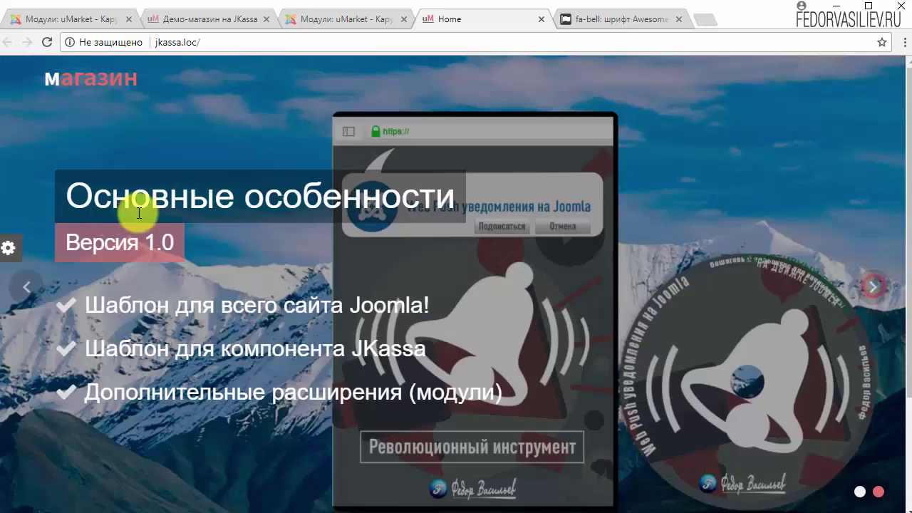
left_click_drag(171, 241, 335, 316)
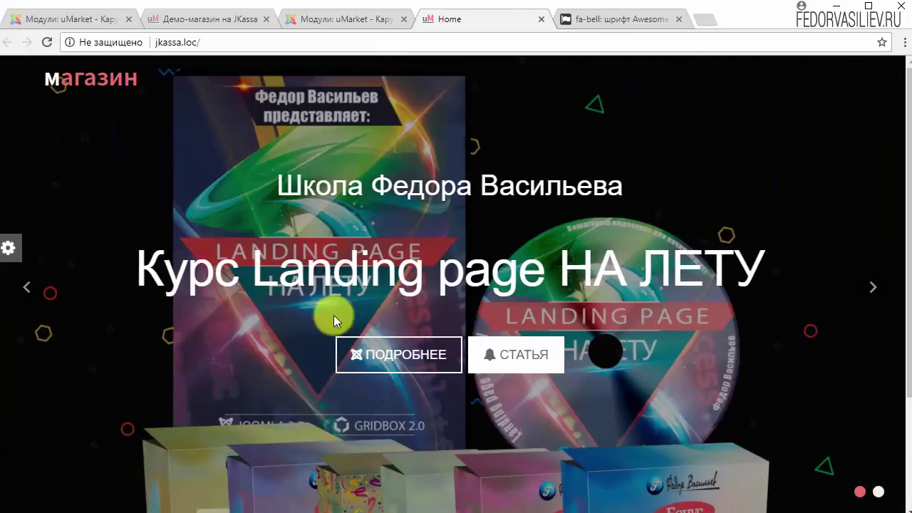
Return to the module settings and enlarge the Слайд 2 content field to show its full HTML.
left_click(344, 21)
scroll(470, 271, "down", 4)
scroll(463, 295, "down", 2)
left_click_drag(288, 278, 543, 412)
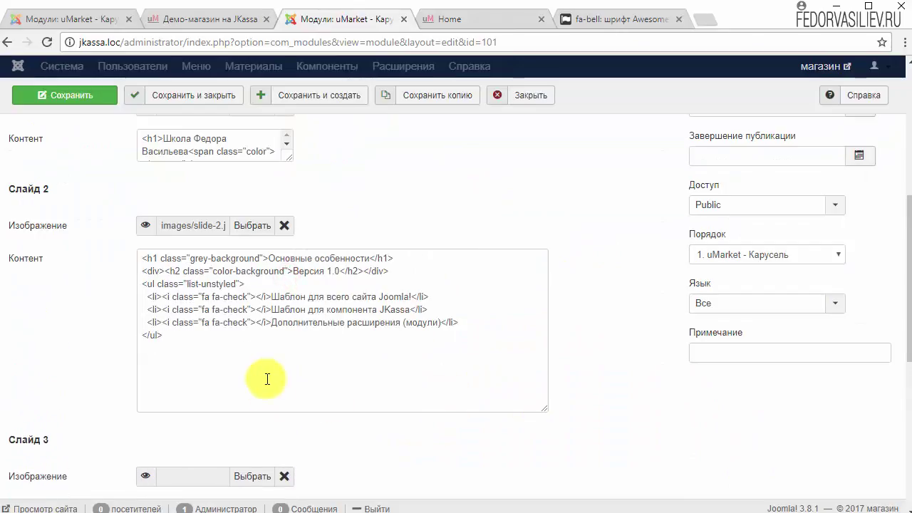
Examine the fa fa-check list items and the heading text in the HTML of Слайд 2.
left_click_drag(250, 296, 205, 322)
left_click(155, 308)
left_click_drag(463, 322, 240, 321)
left_click(317, 322)
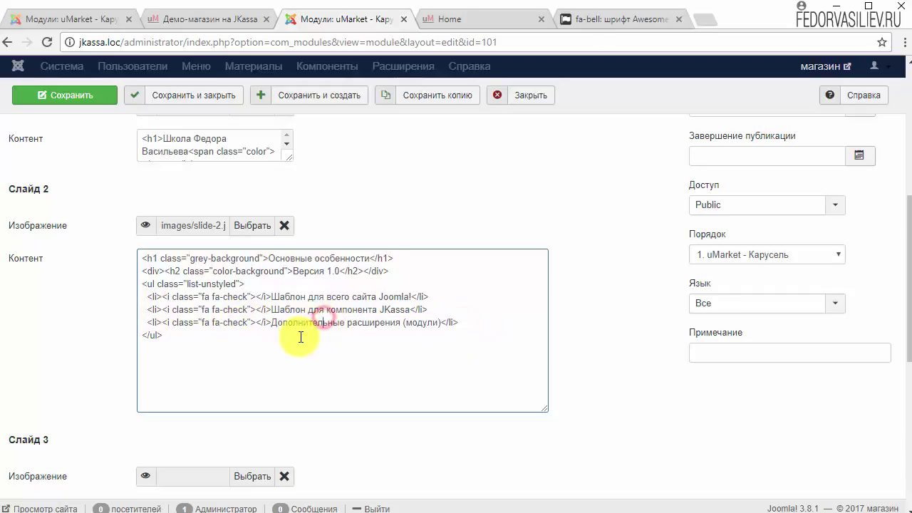
left_click(440, 321)
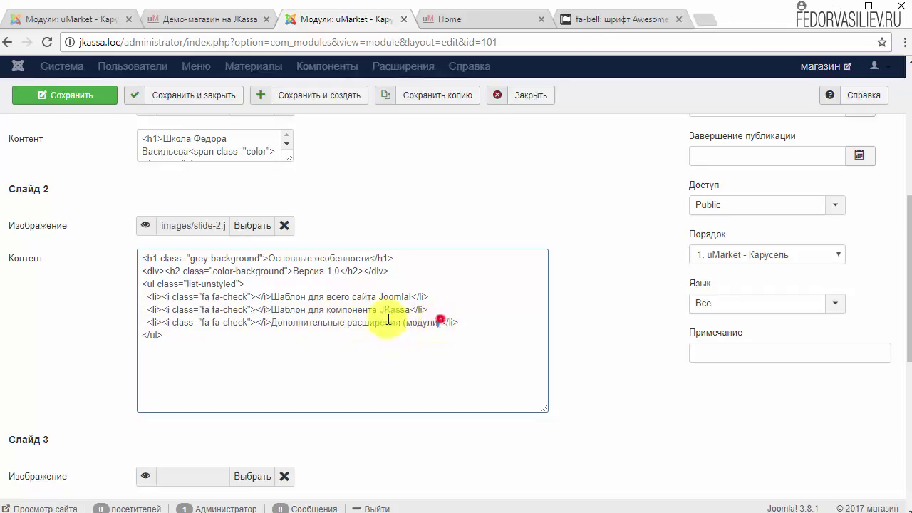
left_click_drag(440, 321, 262, 322)
left_click_drag(404, 309, 271, 309)
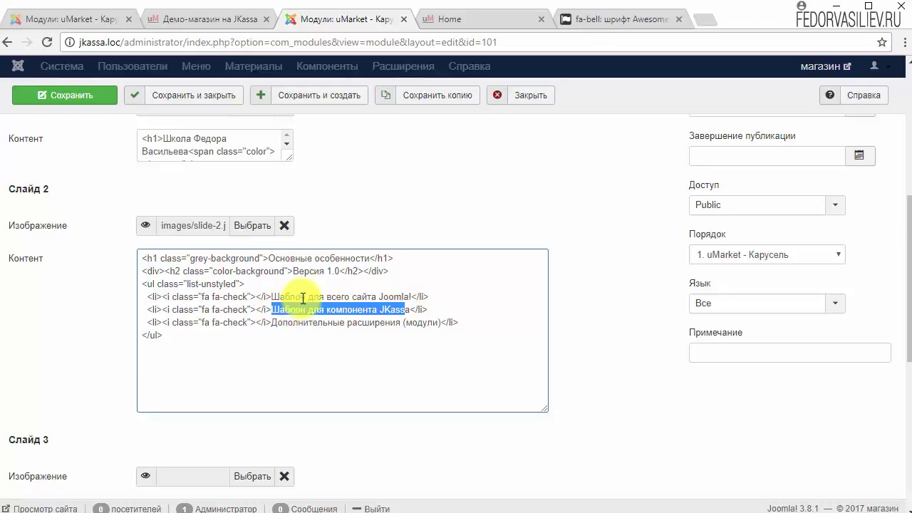
left_click_drag(293, 271, 270, 258)
left_click(366, 258)
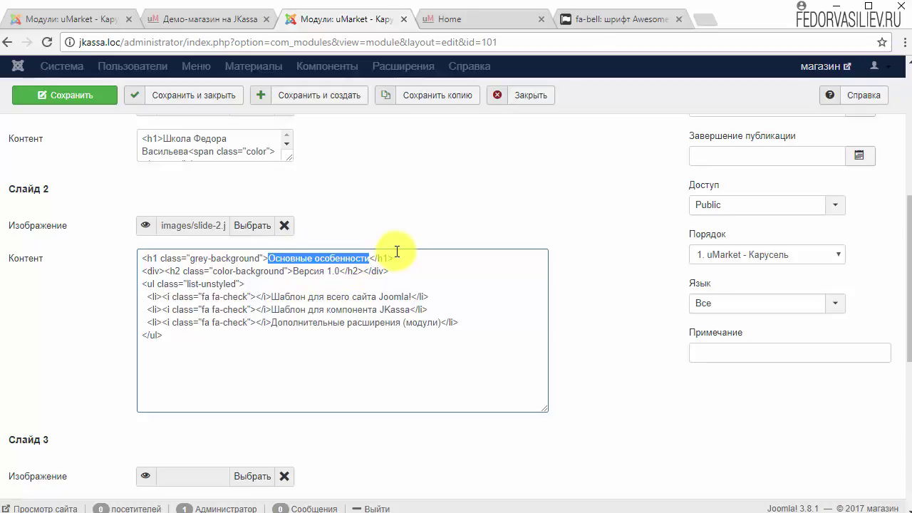
View both carousel slides on the home page using the previous and next slide controls.
left_click(521, 22)
left_click(23, 286)
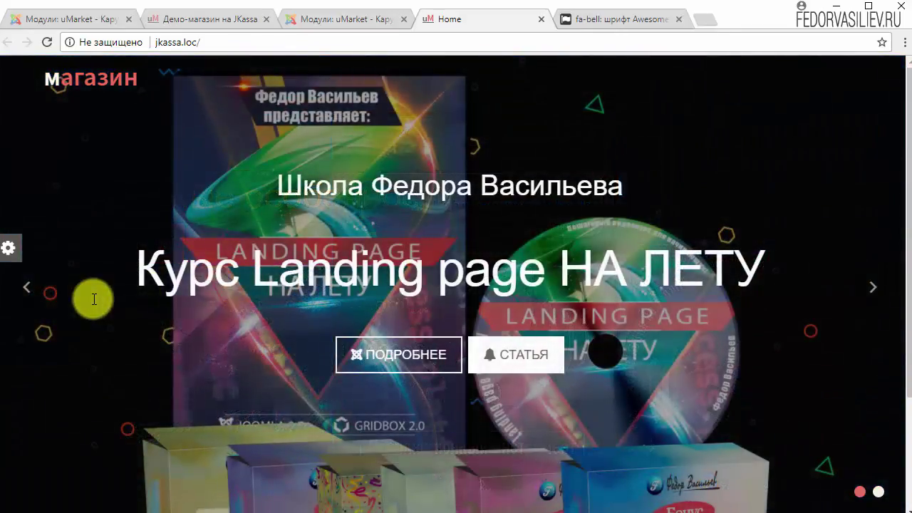
left_click(25, 286)
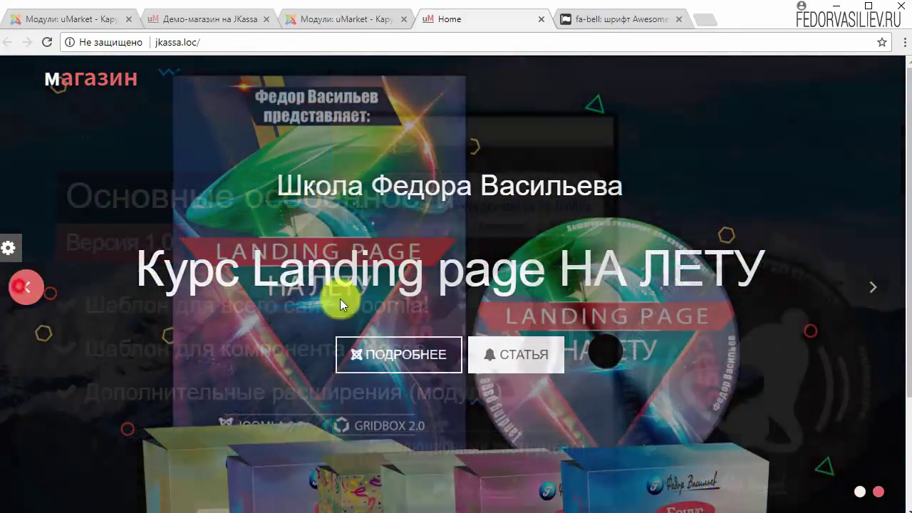
left_click(865, 294)
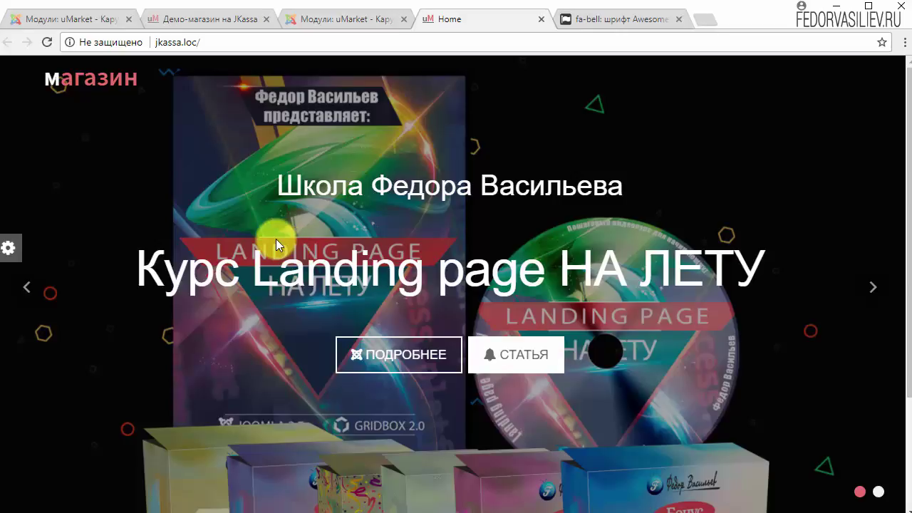
Return to the carousel module settings and go to the CSS field below Слайд 5.
left_click(375, 28)
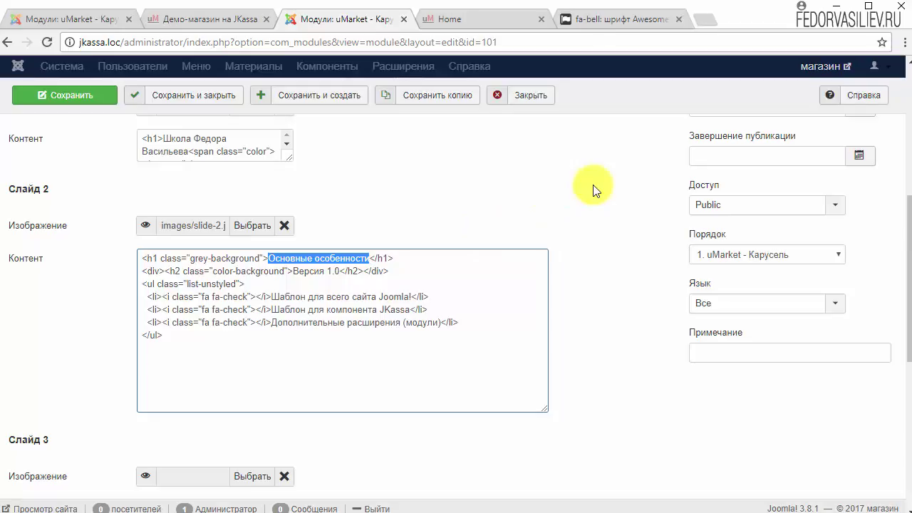
scroll(593, 185, "down", 6)
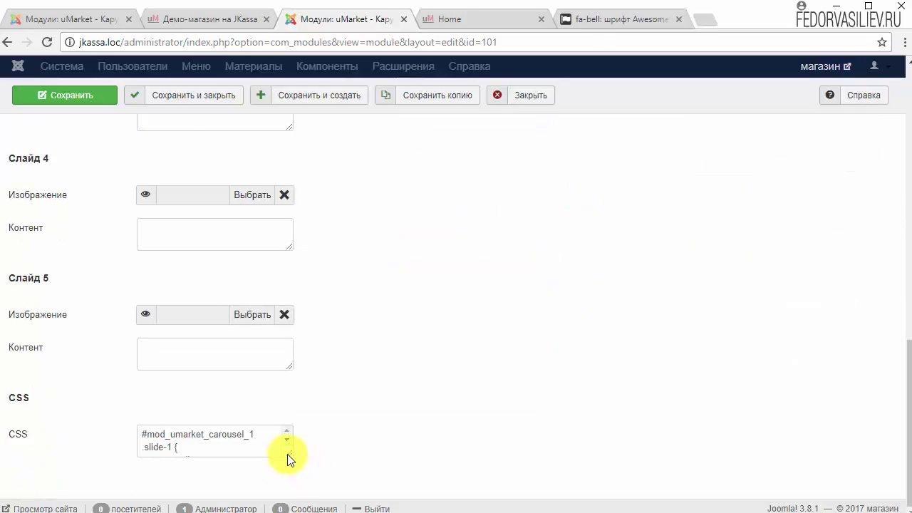